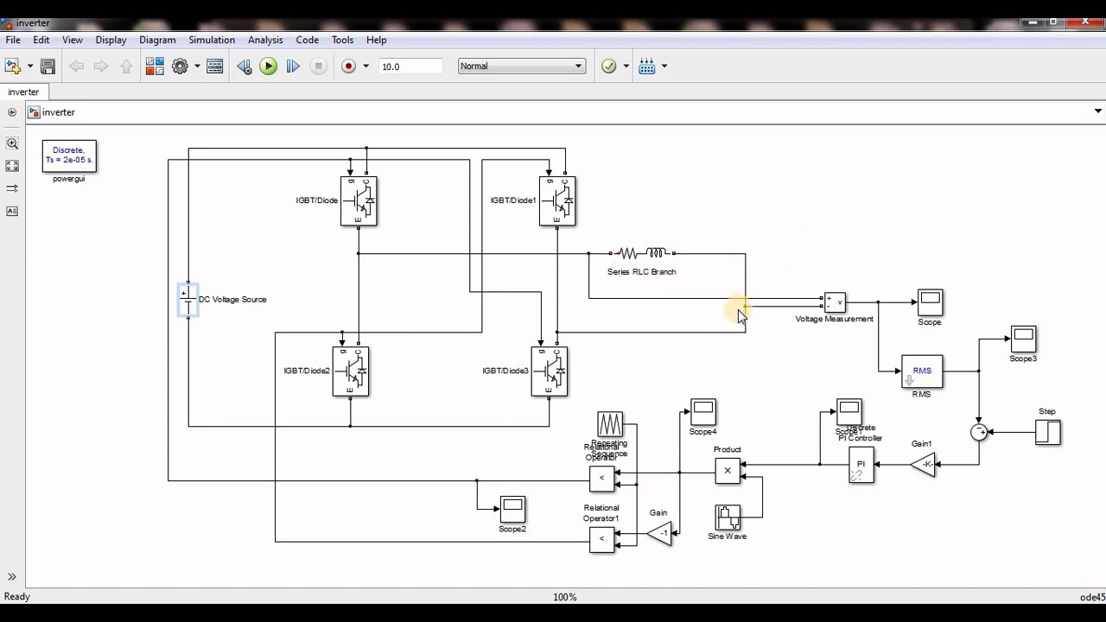
- Examine the branch type, resistance and inductance of the Series RLC Branch load
left_click(671, 255)
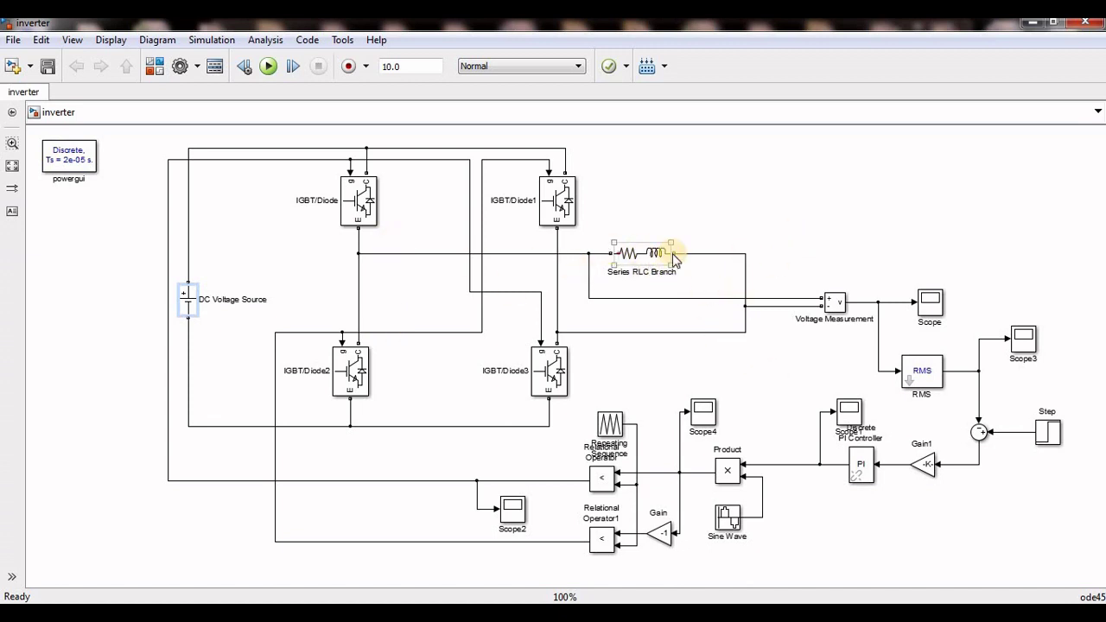
double_click(643, 264)
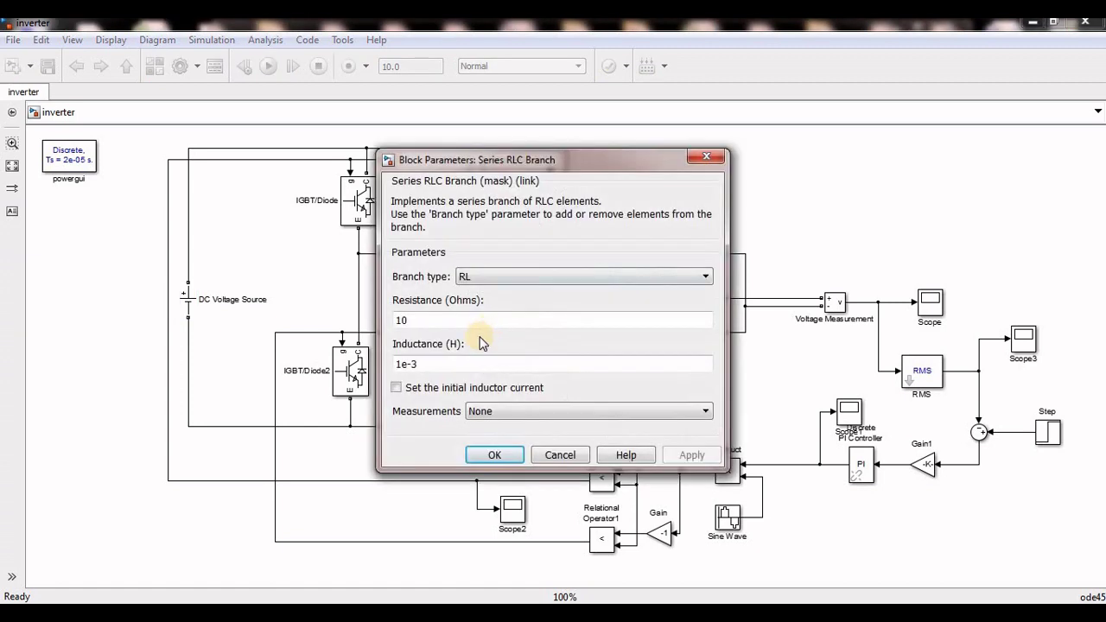
double_click(419, 365)
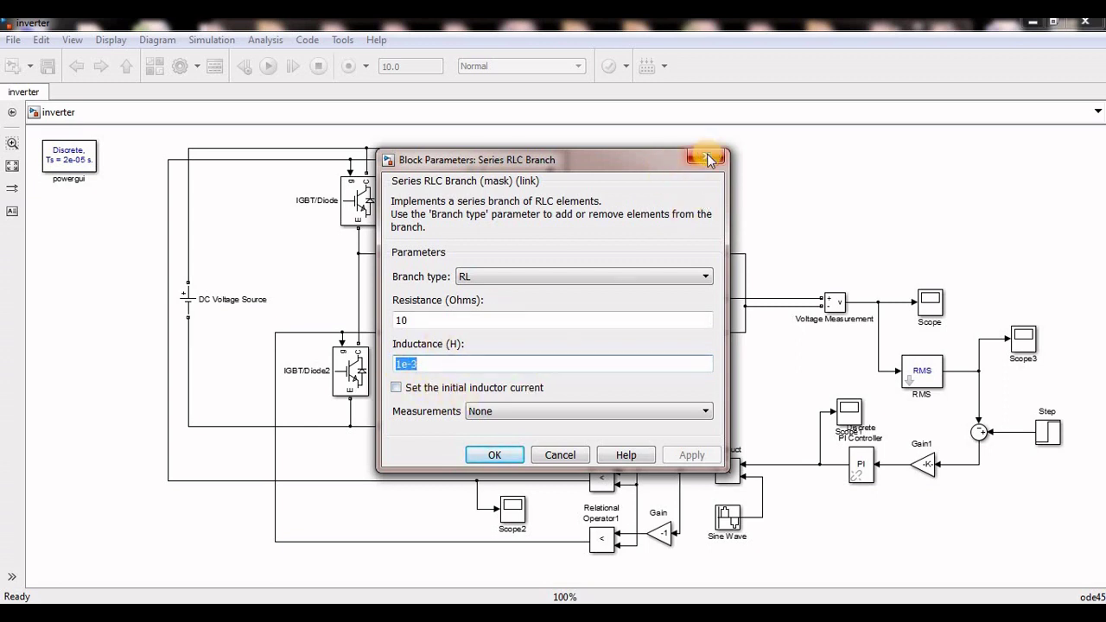
key("Return")
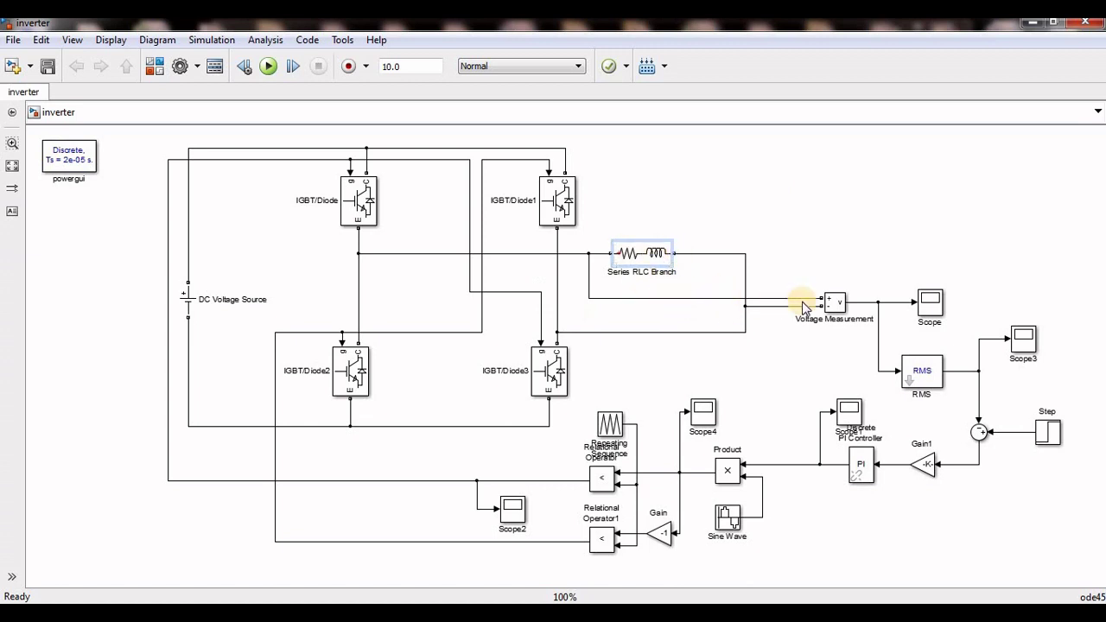
- Examine the RMS block's fundamental frequency, initial RMS value and sample time on the voltage measurement path
left_click(830, 301)
left_click(910, 373)
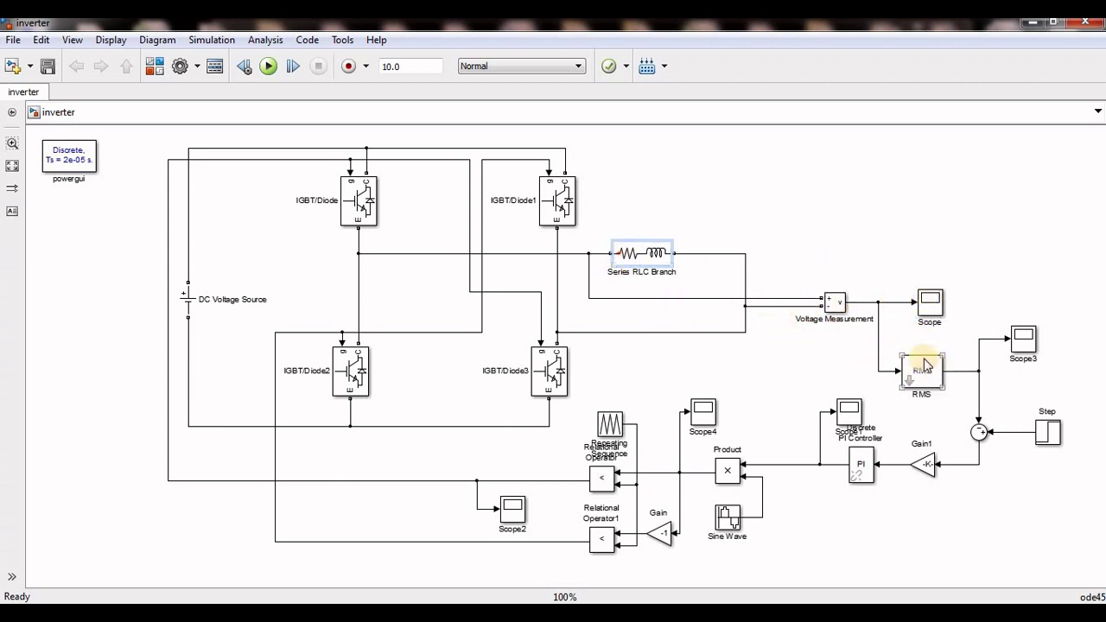
left_click(910, 370)
double_click(910, 369)
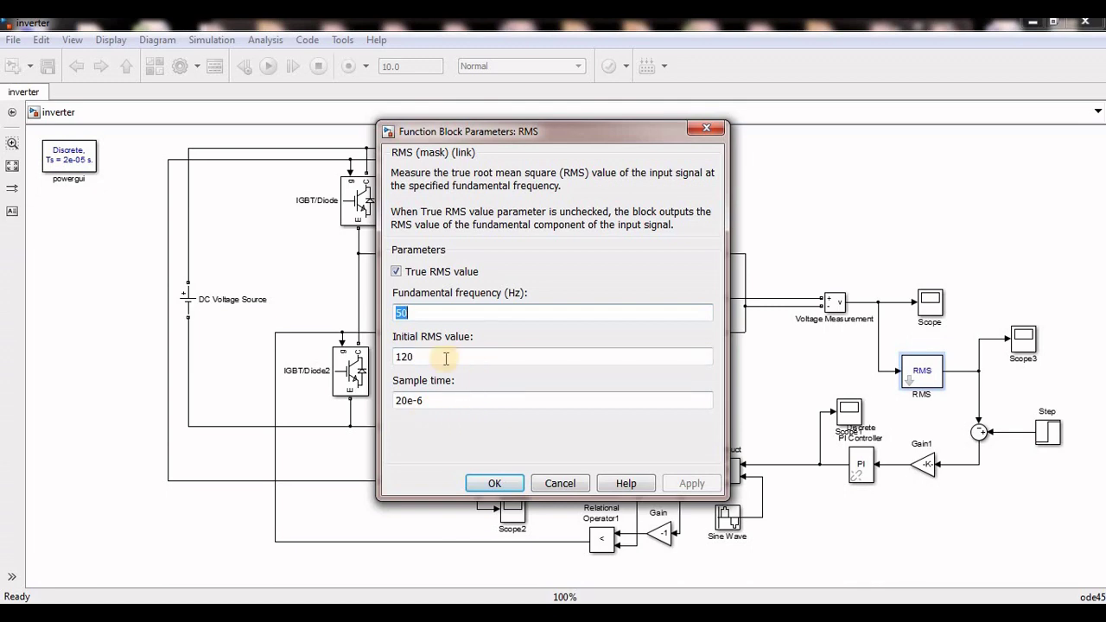
double_click(436, 359)
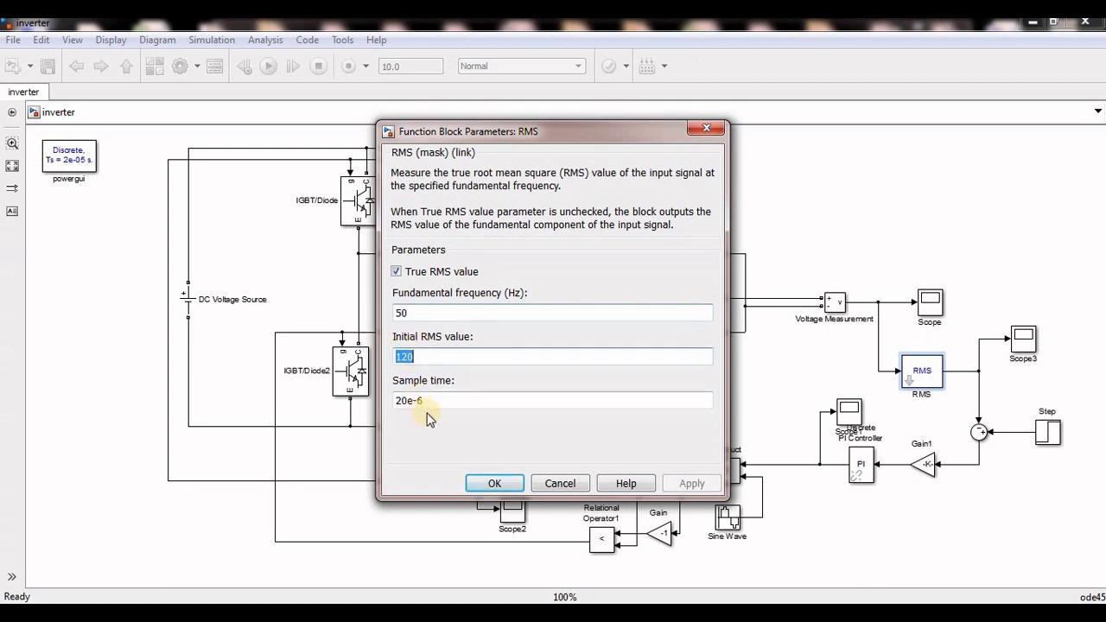
left_click(706, 128)
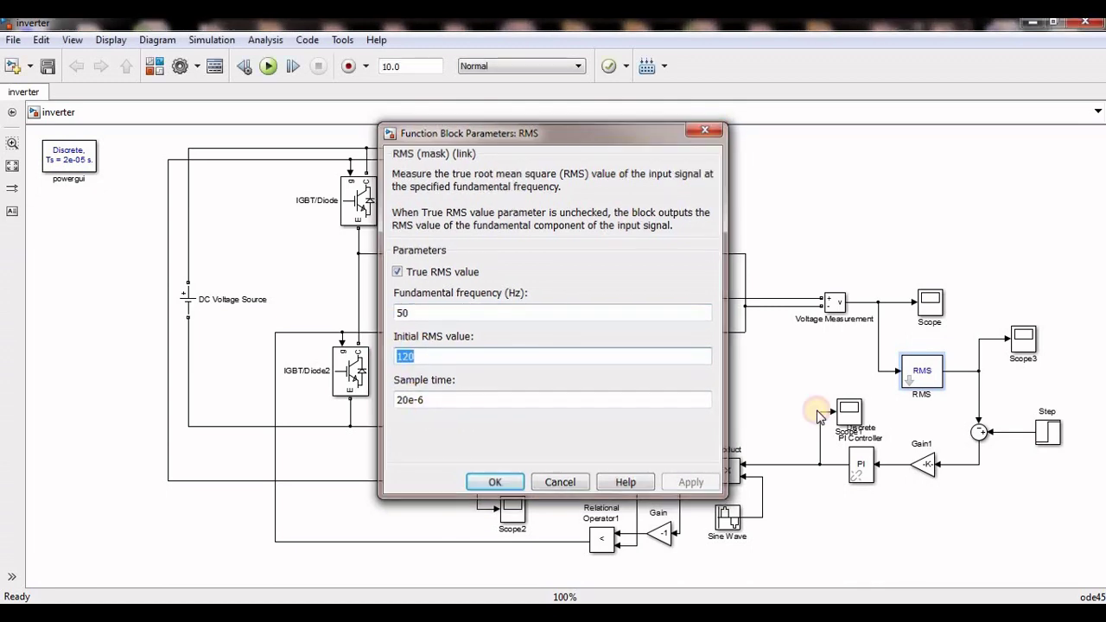
- Examine the Step source's step time, initial value and final value, and the gain of the Gain1 block
left_click(977, 432)
double_click(1053, 436)
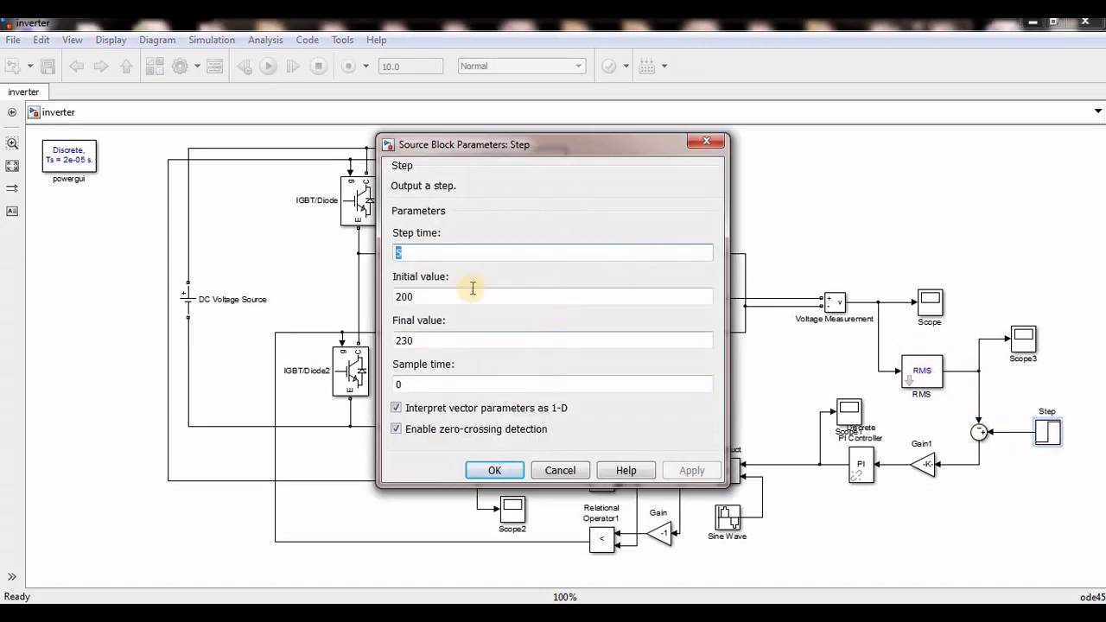
double_click(416, 295)
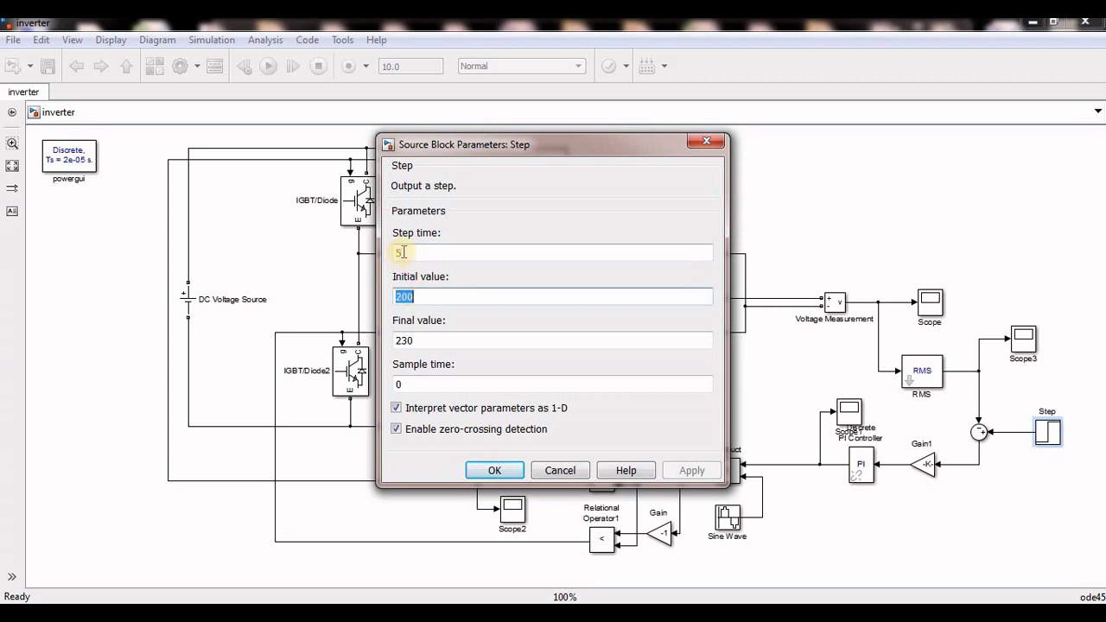
double_click(444, 340)
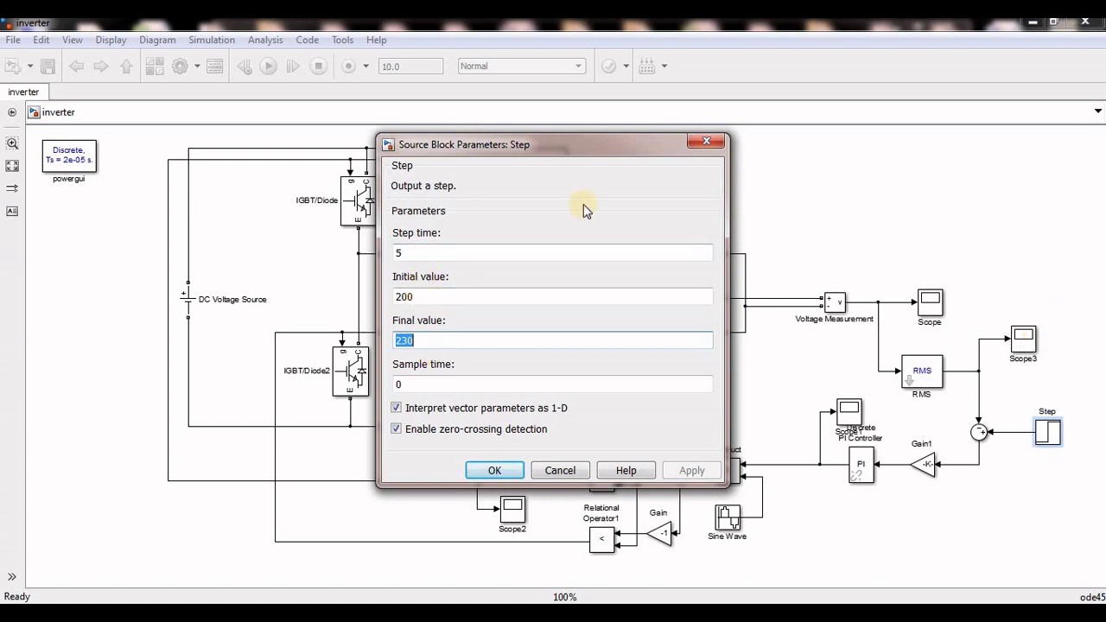
left_click(705, 141)
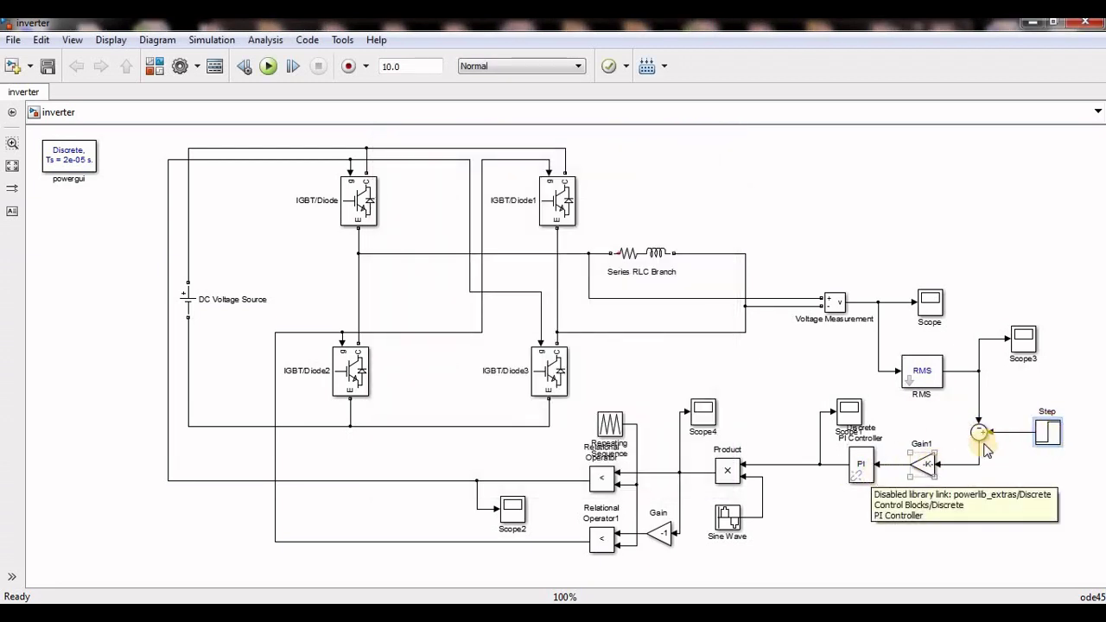
double_click(921, 466)
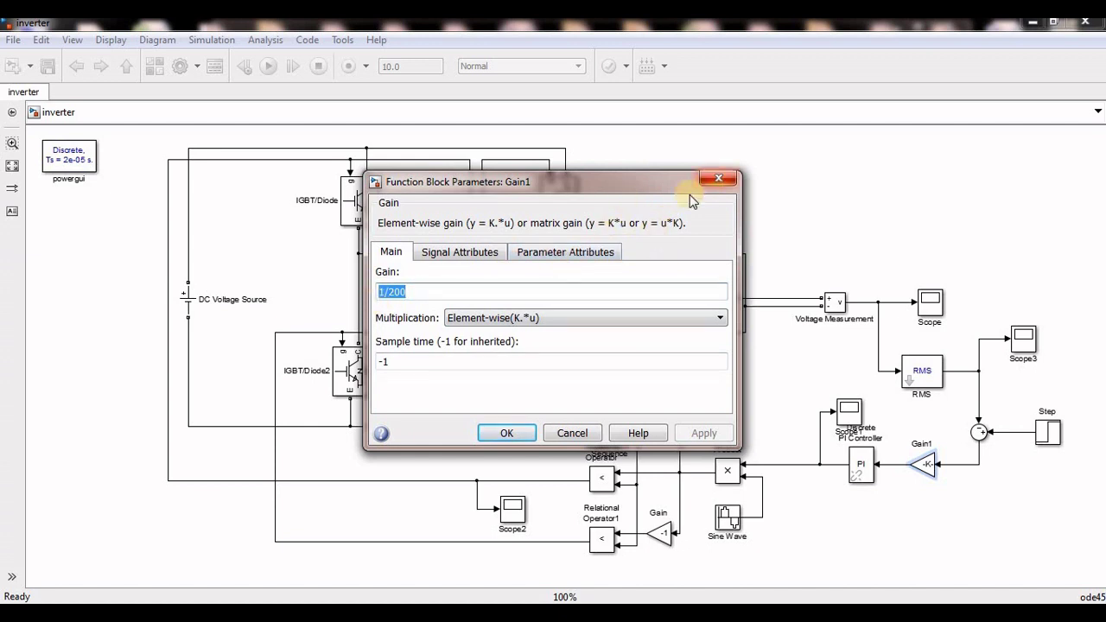
left_click(722, 179)
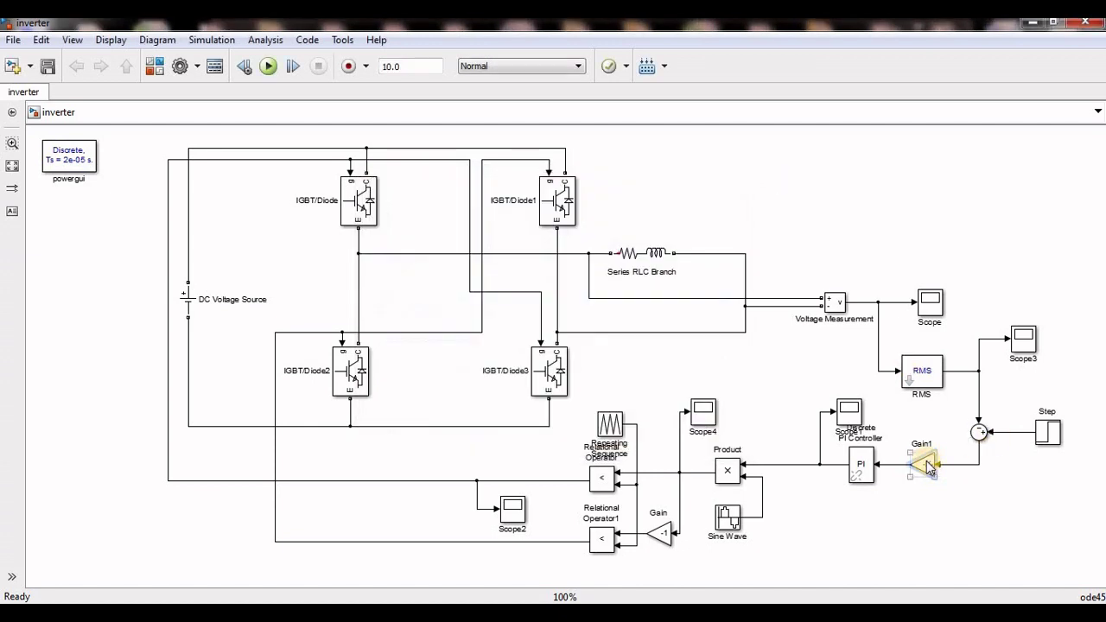
- Try a proportional gain of 1/200 and an integral gain of 30/200 in the Discrete PI Controller, and close it without applying
double_click(864, 465)
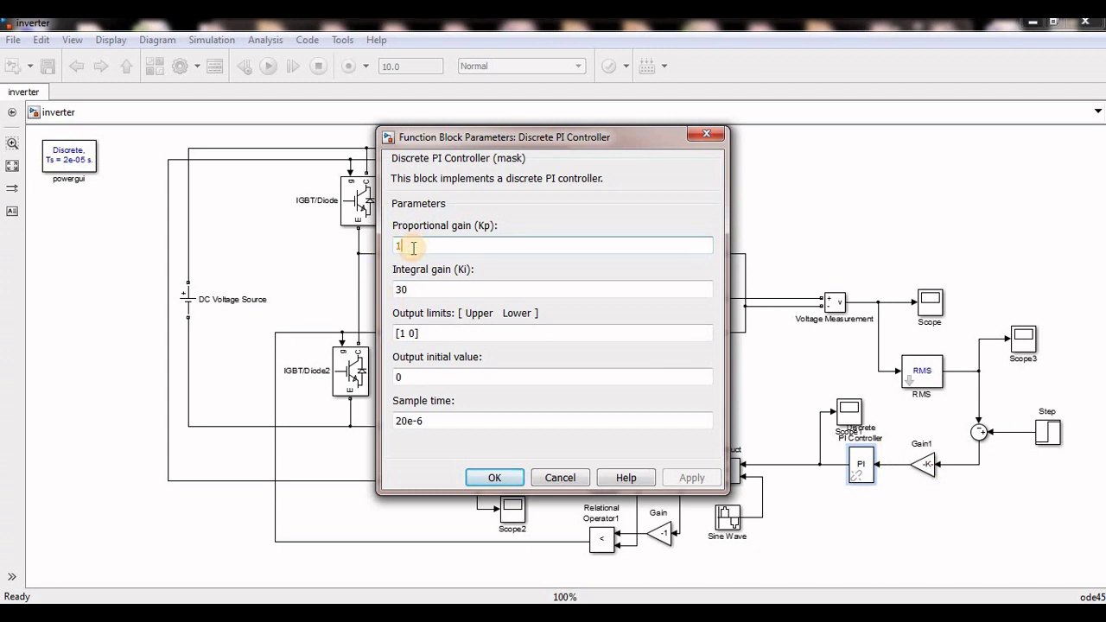
type("/200")
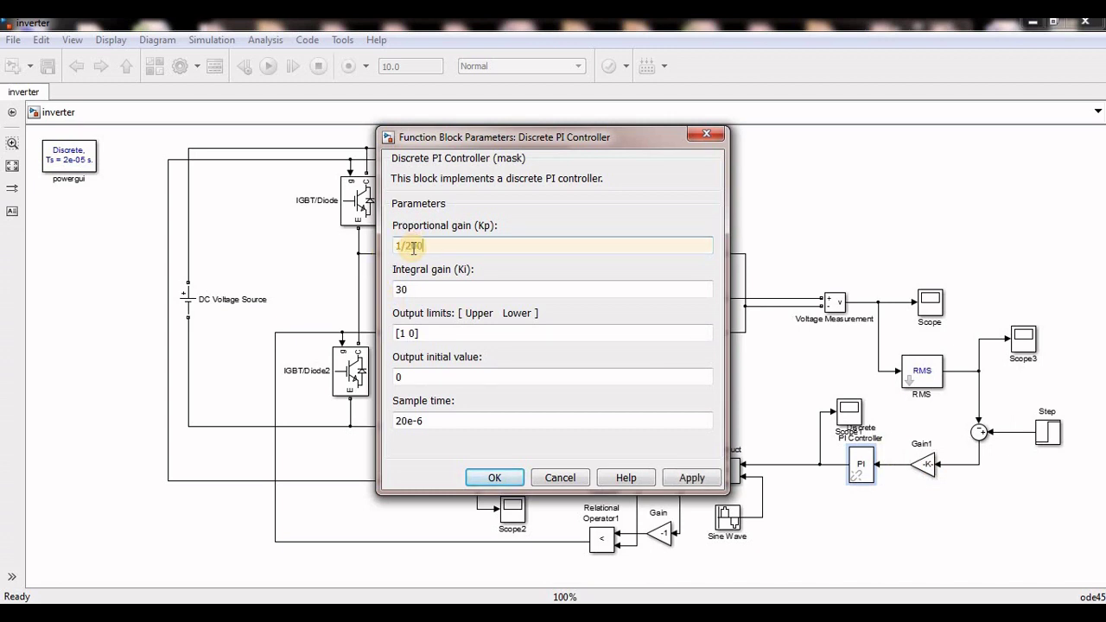
double_click(421, 290)
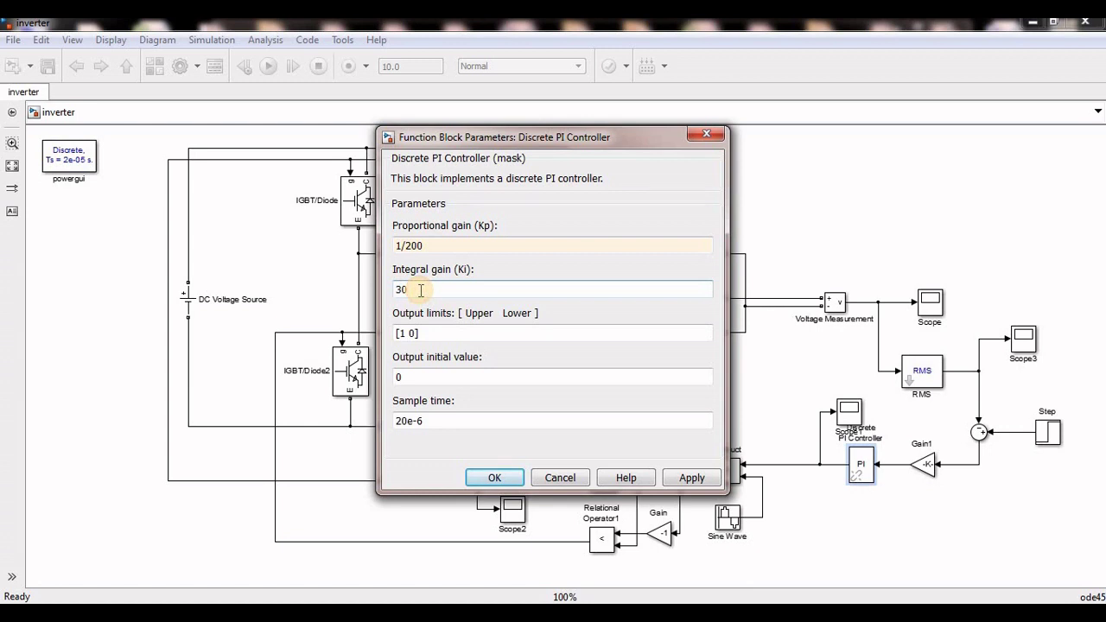
type("/200")
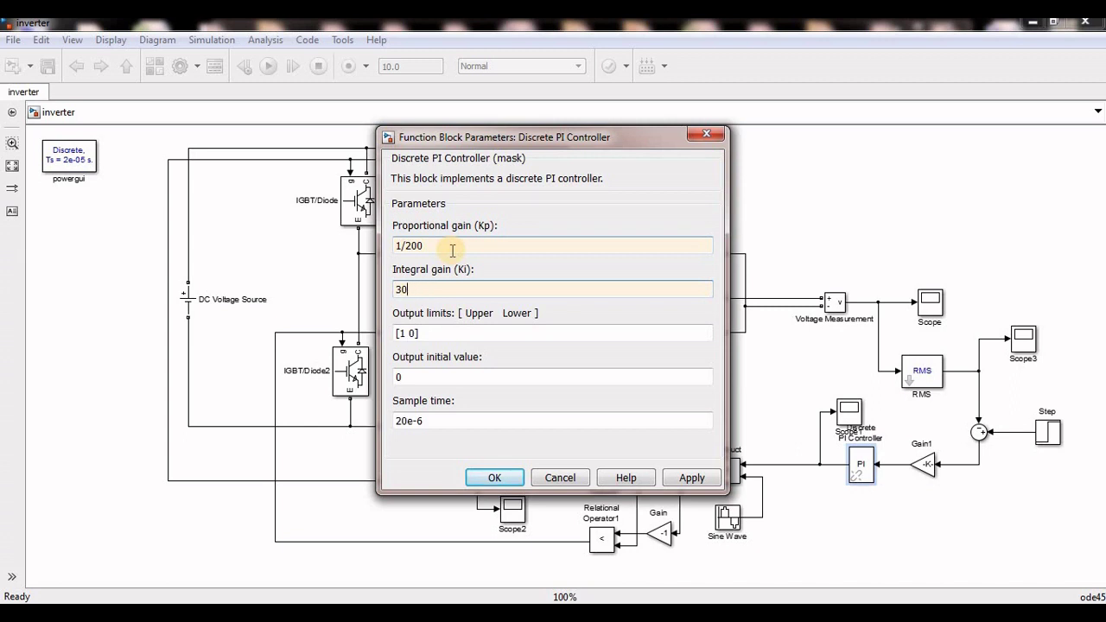
left_click(450, 250)
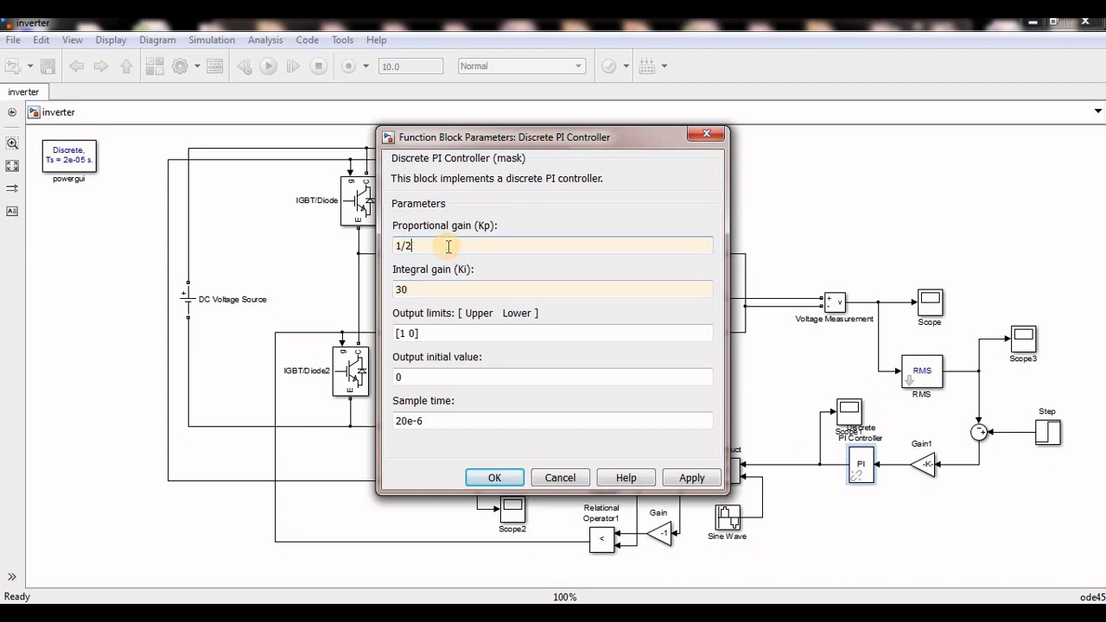
left_click(713, 132)
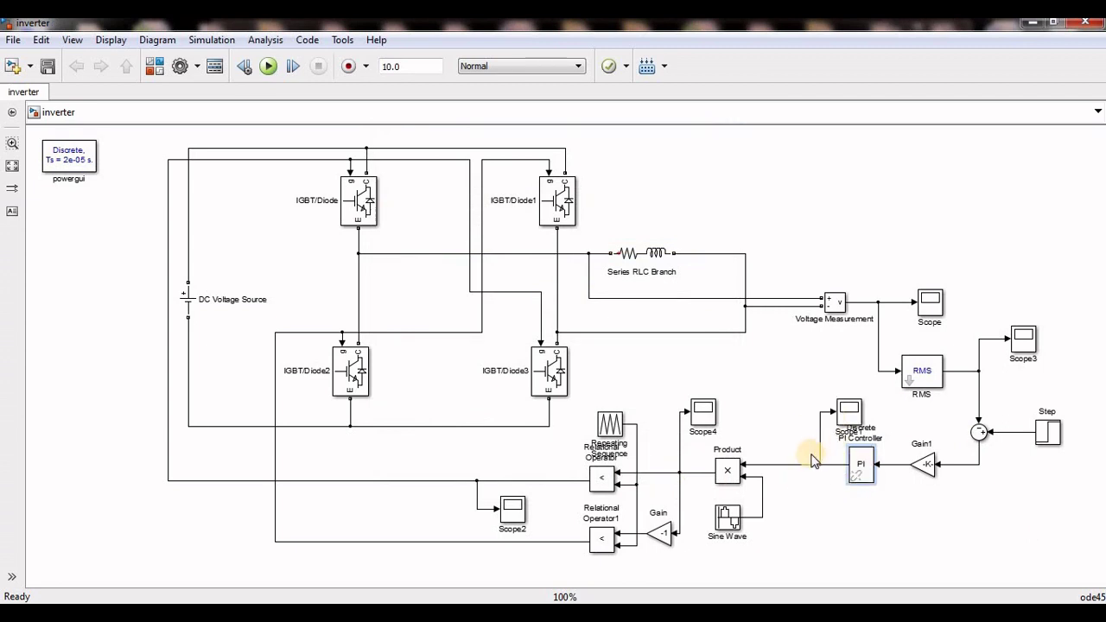
left_click_drag(812, 460, 819, 464)
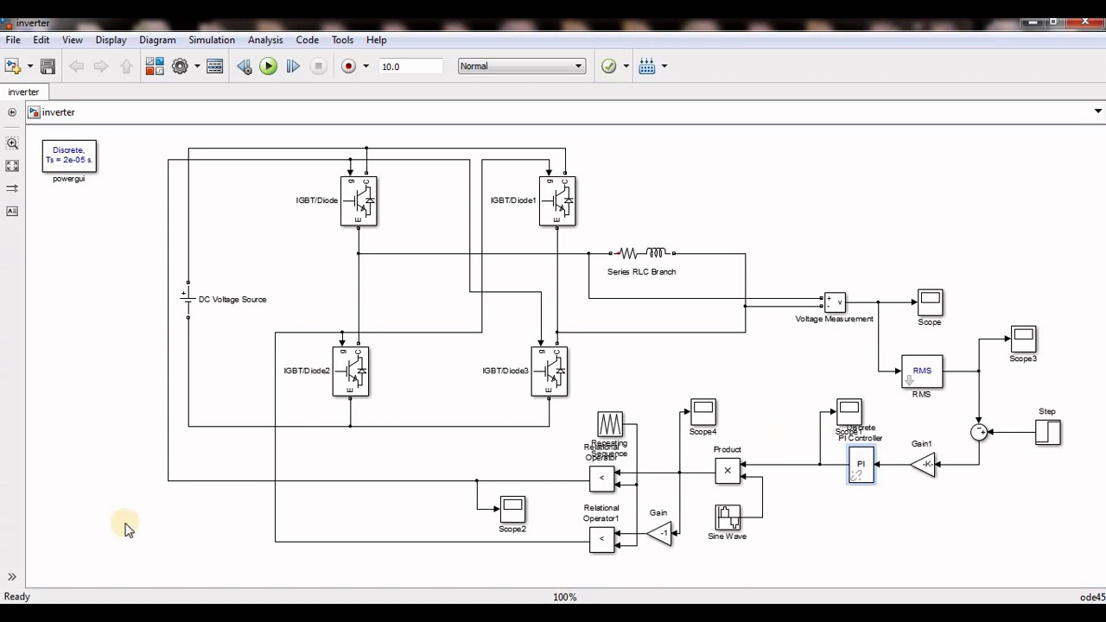
- Write the expression "Vm sinWt" in a new Notepad note, highlight Vm, and discard the note unsaved
left_click(17, 613)
left_click(62, 304)
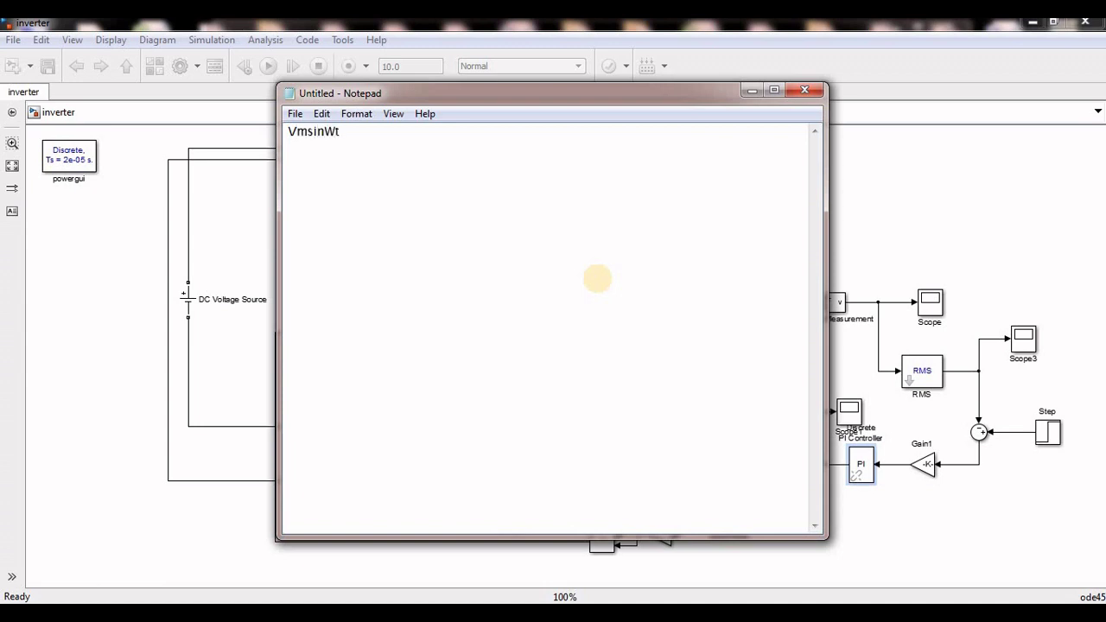
left_click(311, 131)
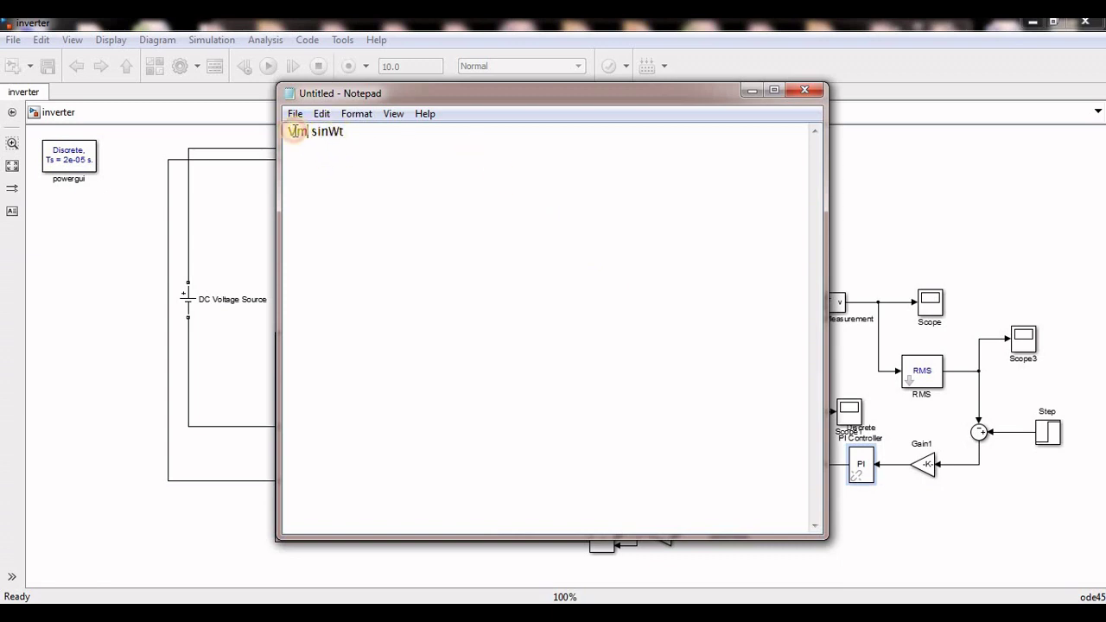
left_click_drag(292, 131, 308, 131)
left_click_drag(348, 99, 96, 105)
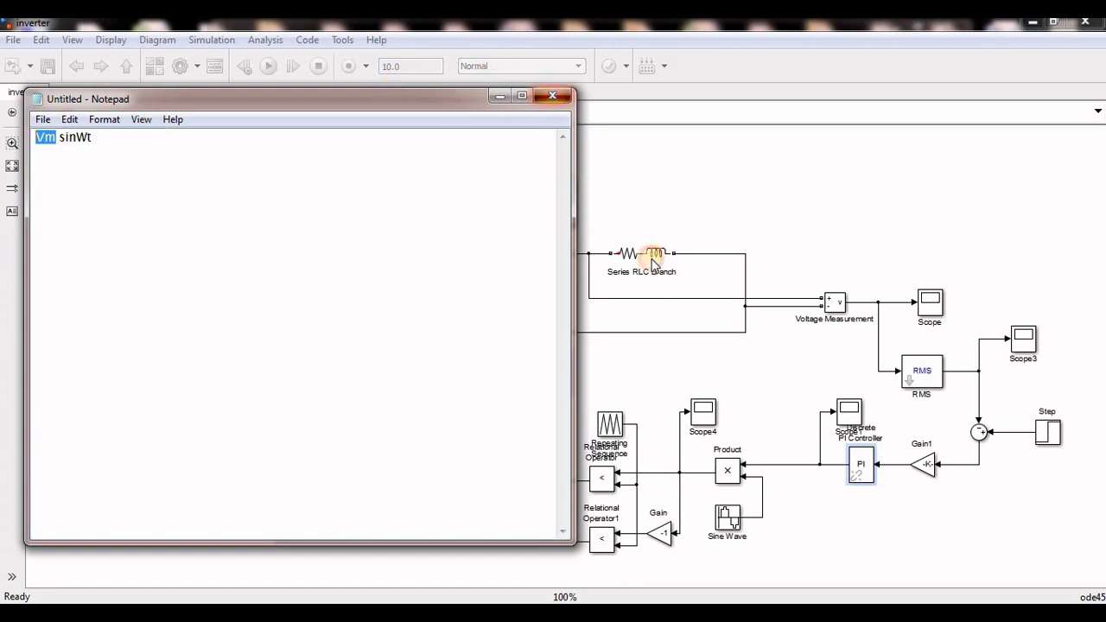
key("alt+F4")
left_click(584, 319)
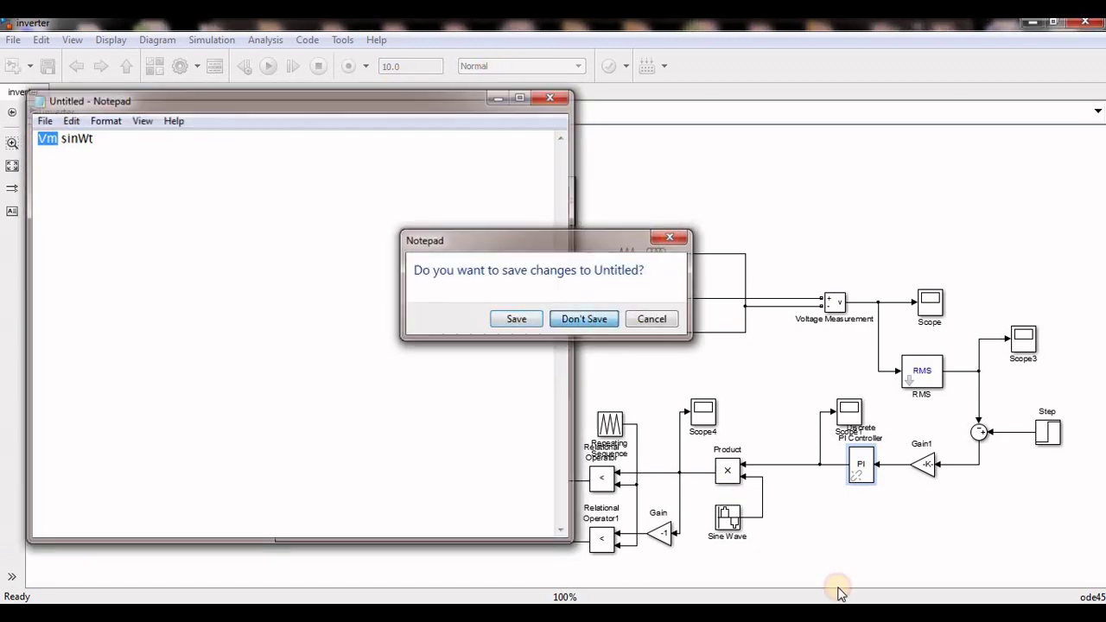
- Examine the Sine Wave source's amplitude, frequency and sample time
double_click(728, 516)
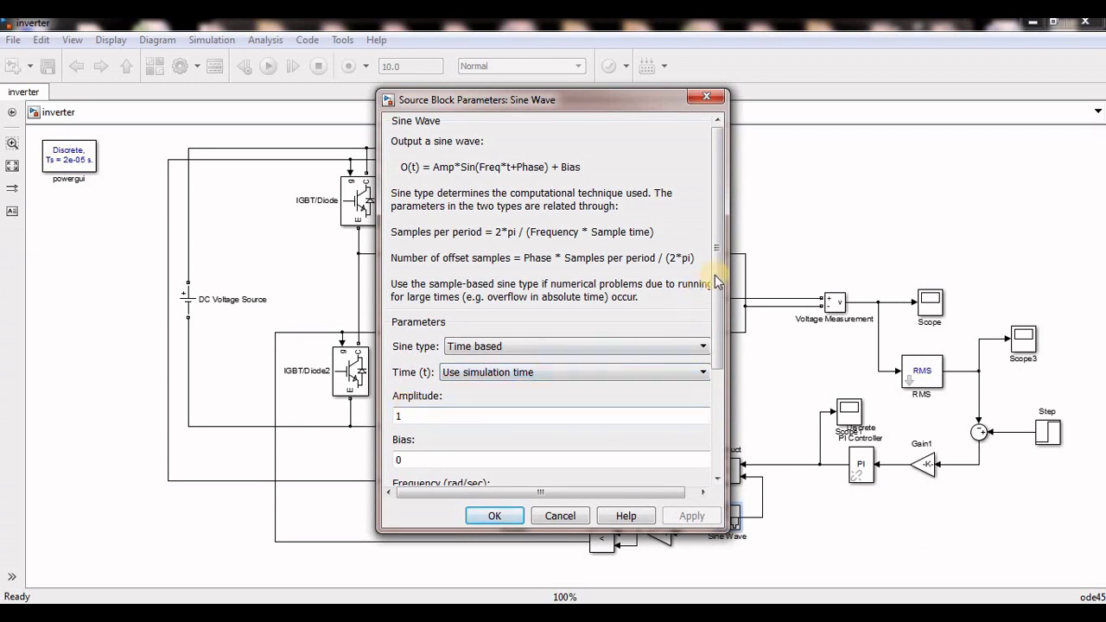
scroll(717, 281, "down", 3)
left_click(436, 350)
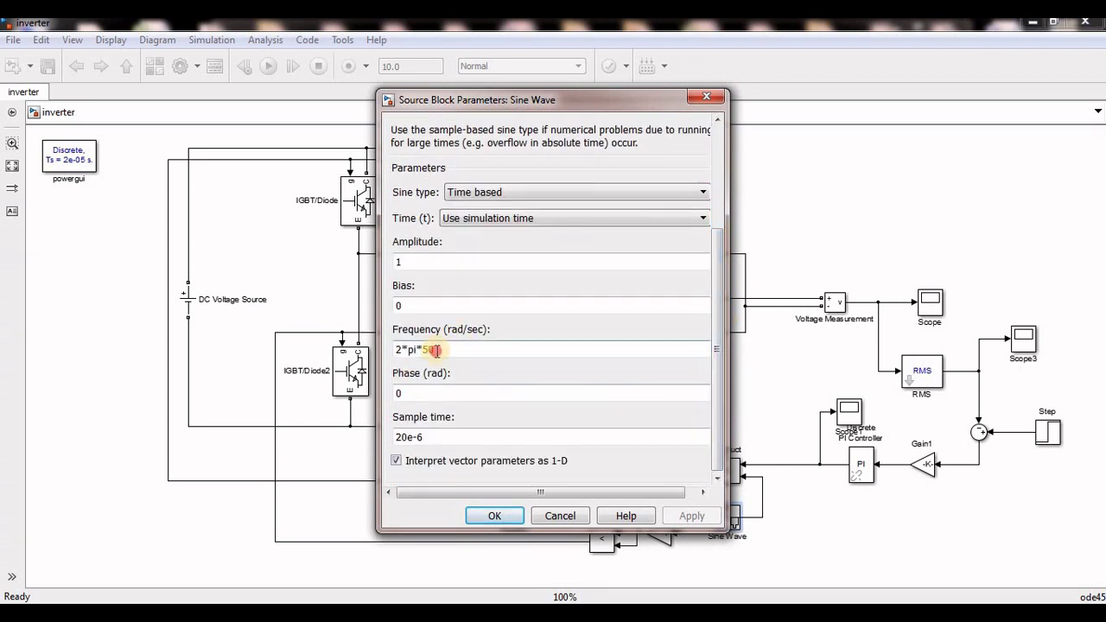
triple_click(437, 350)
left_click(390, 354)
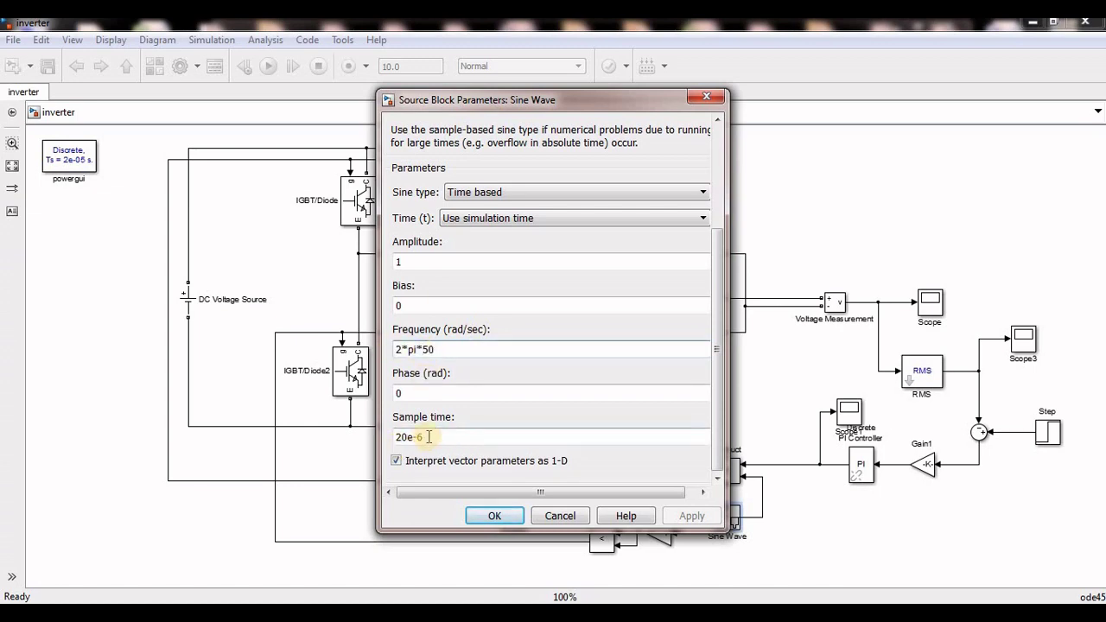
left_click(705, 96)
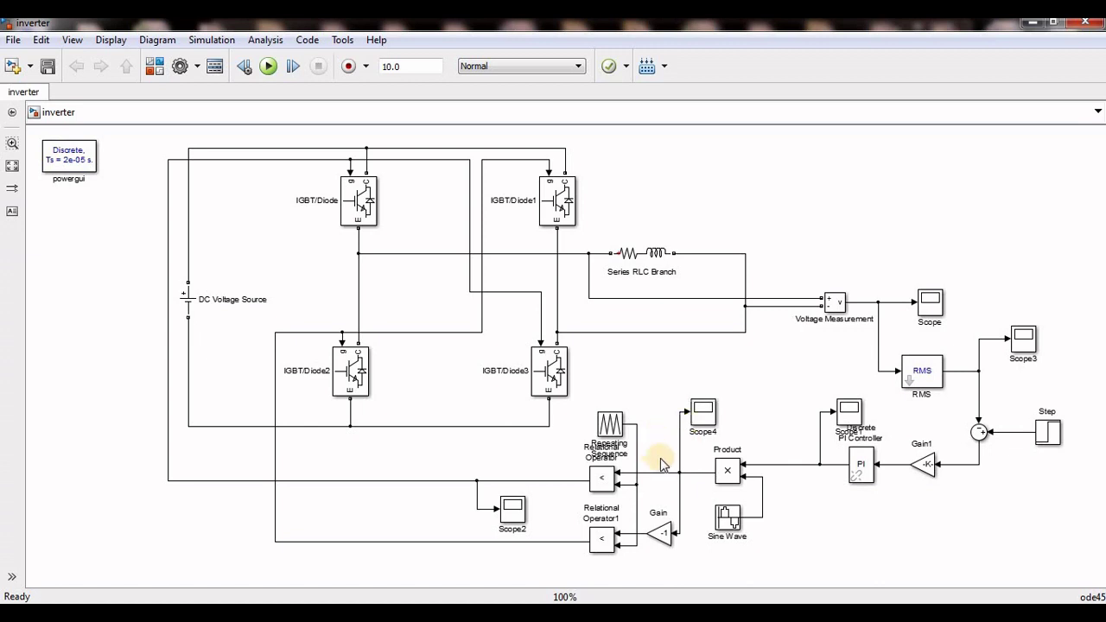
- Examine the gain of the Gain block feeding Relational Operator1, and the Repeating Sequence's time and output values
left_click(608, 432)
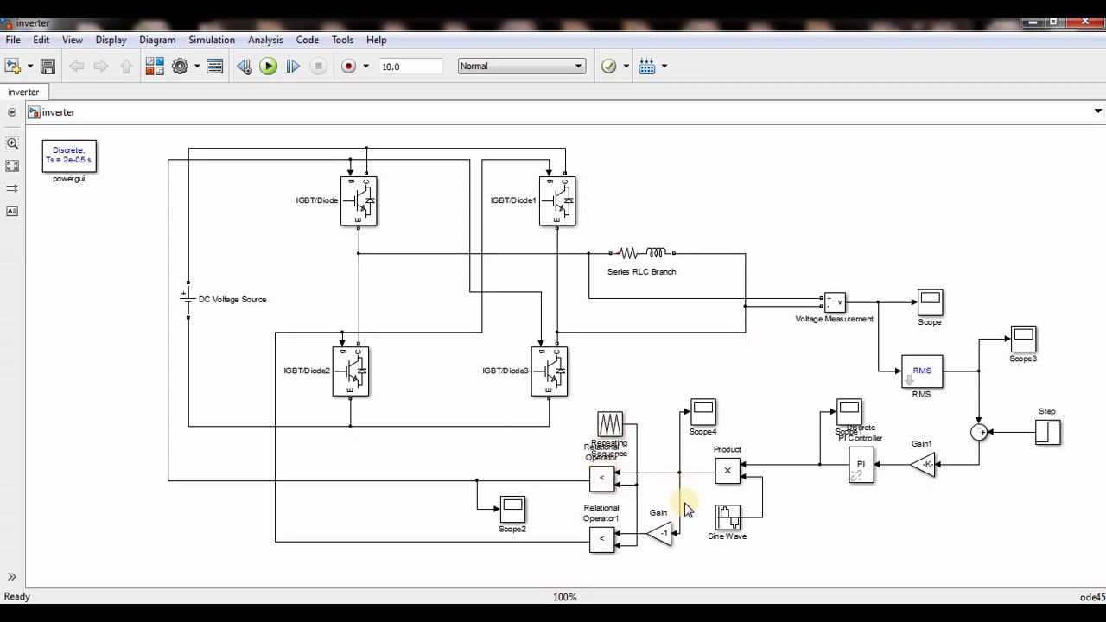
double_click(659, 537)
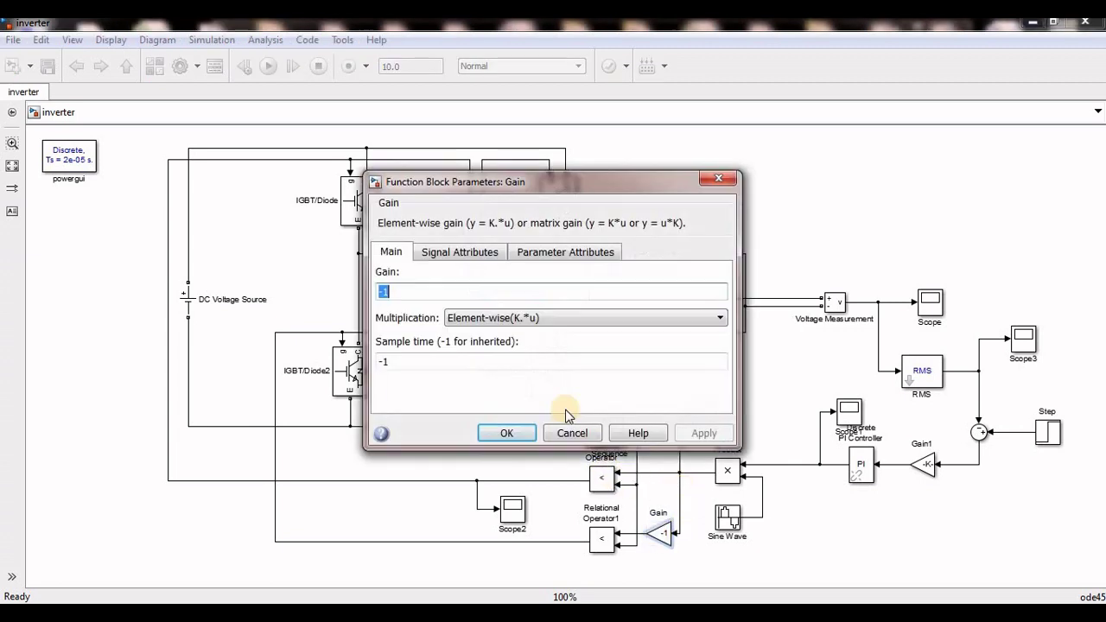
left_click(717, 178)
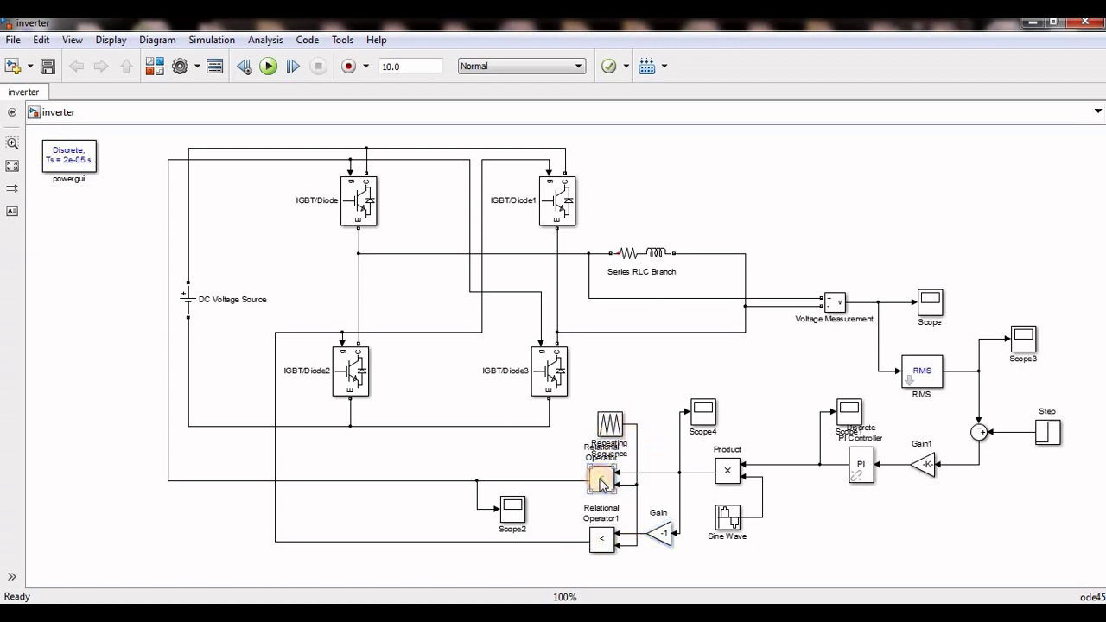
double_click(609, 423)
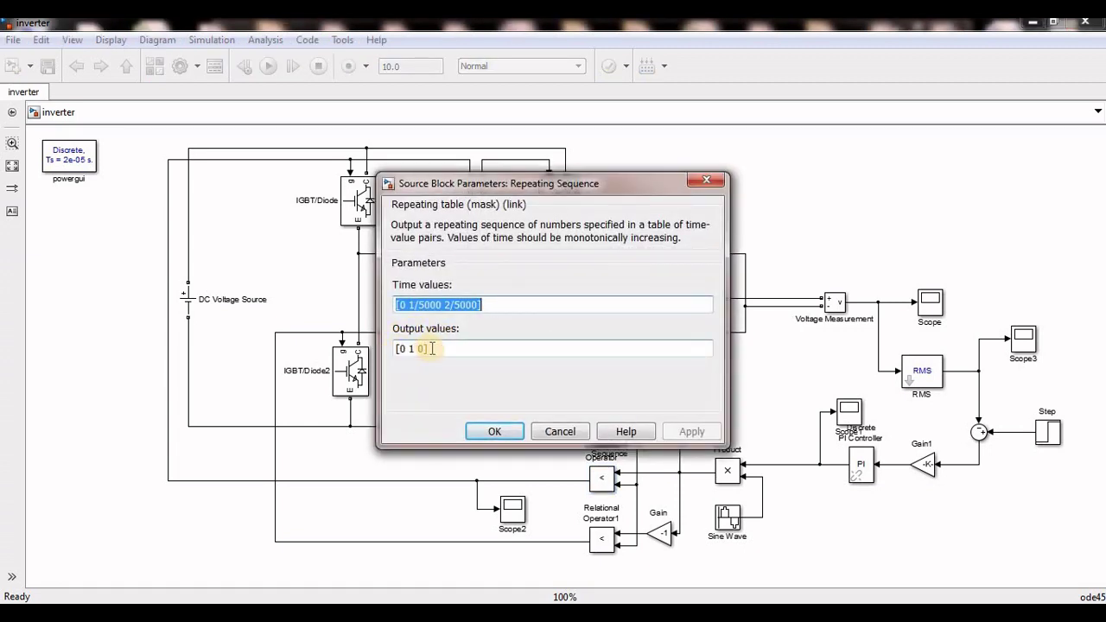
left_click(704, 181)
- Switch to Paint and sketch a pair of axes with a four-peak triangular carrier and one sine cycle over it
key("super")
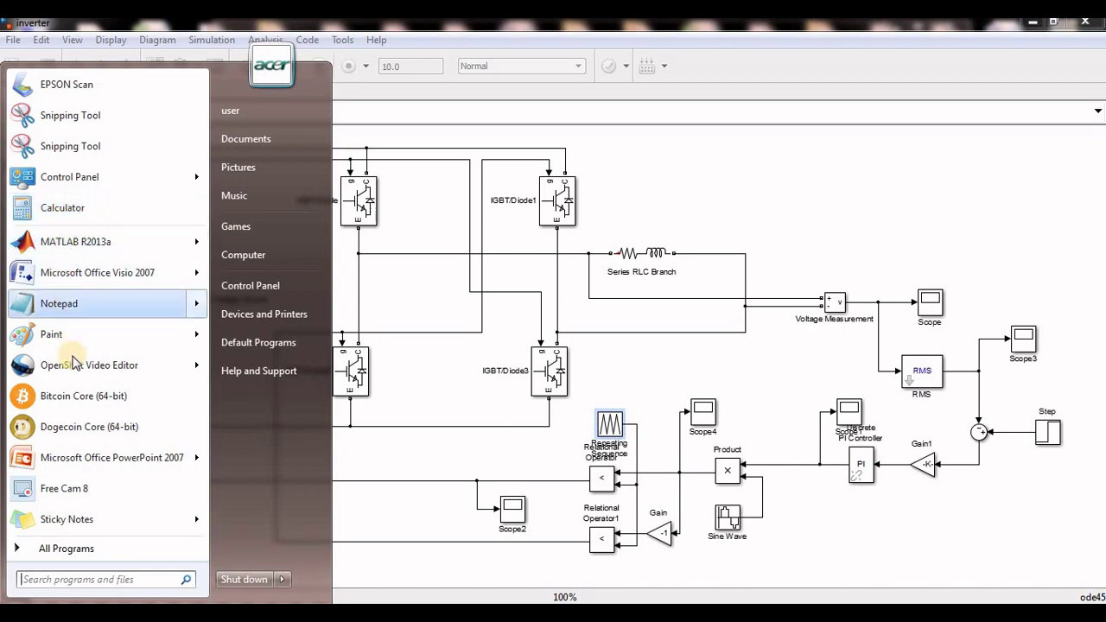
left_click(84, 337)
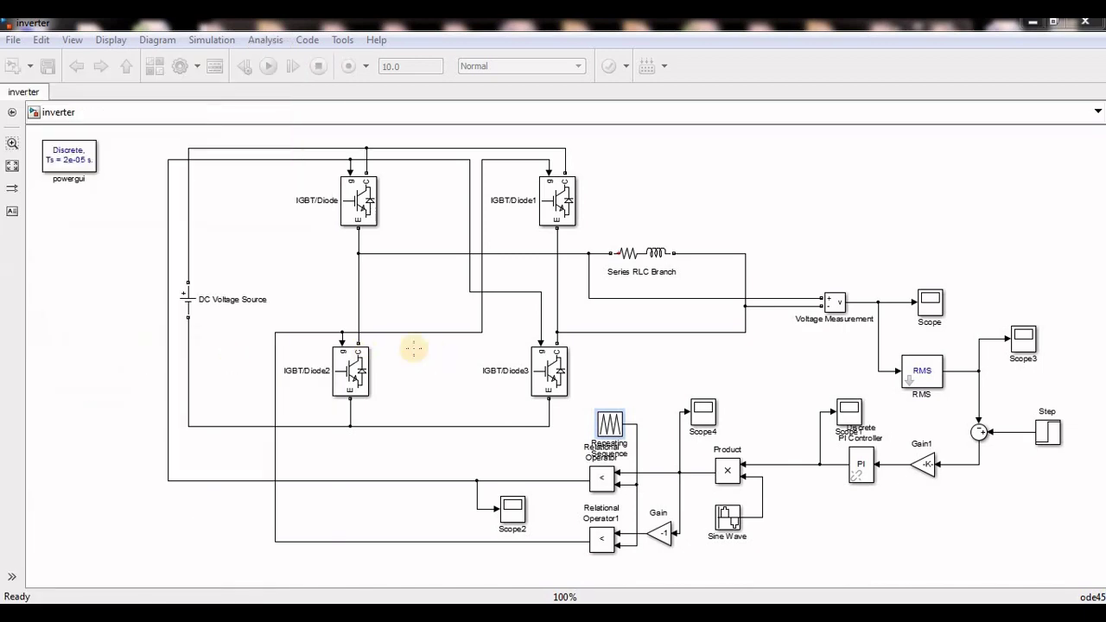
left_click(250, 89)
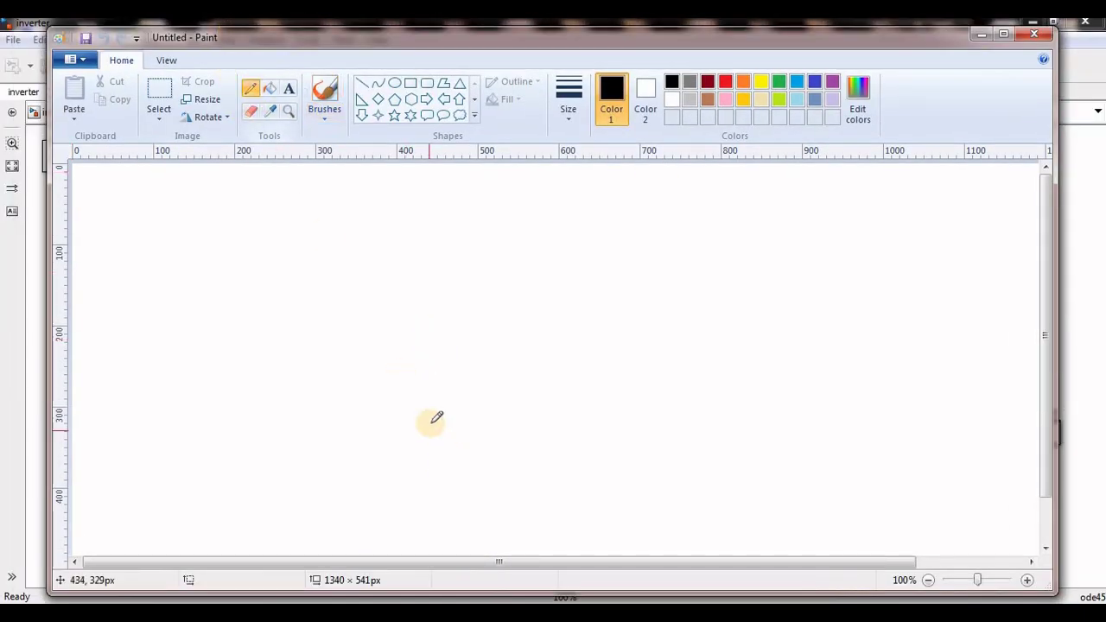
left_click_drag(329, 235, 323, 400)
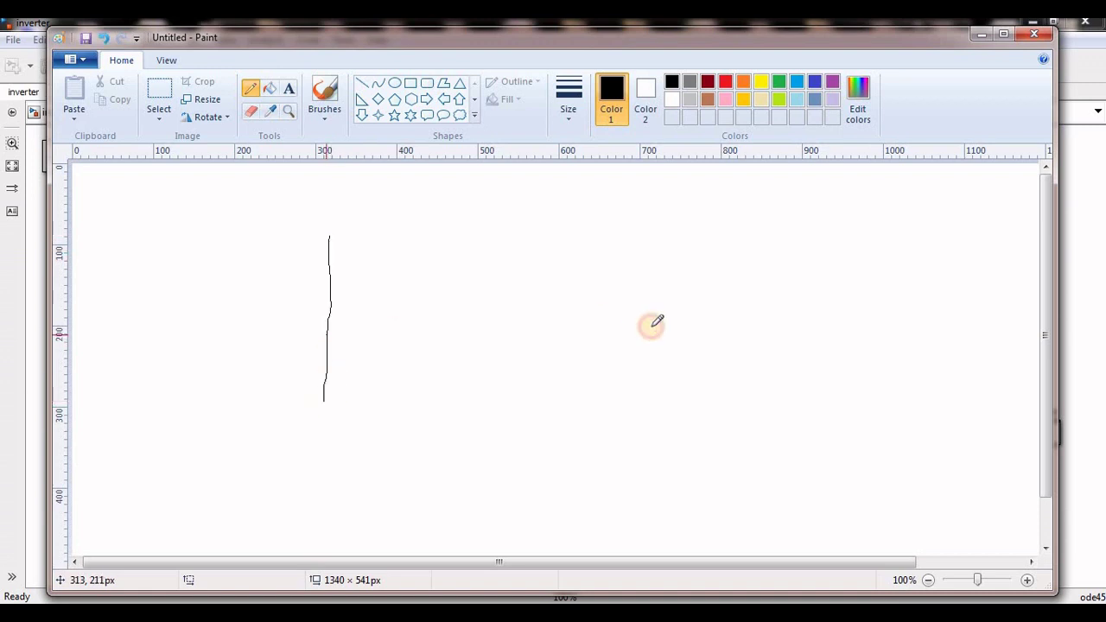
left_click_drag(675, 331, 330, 333)
mouse_move(378, 276)
left_mouse_down()
mouse_move(420, 326)
mouse_move(454, 262)
mouse_move(500, 326)
mouse_move(526, 251)
mouse_move(579, 326)
mouse_move(623, 258)
mouse_move(654, 316)
left_mouse_up()
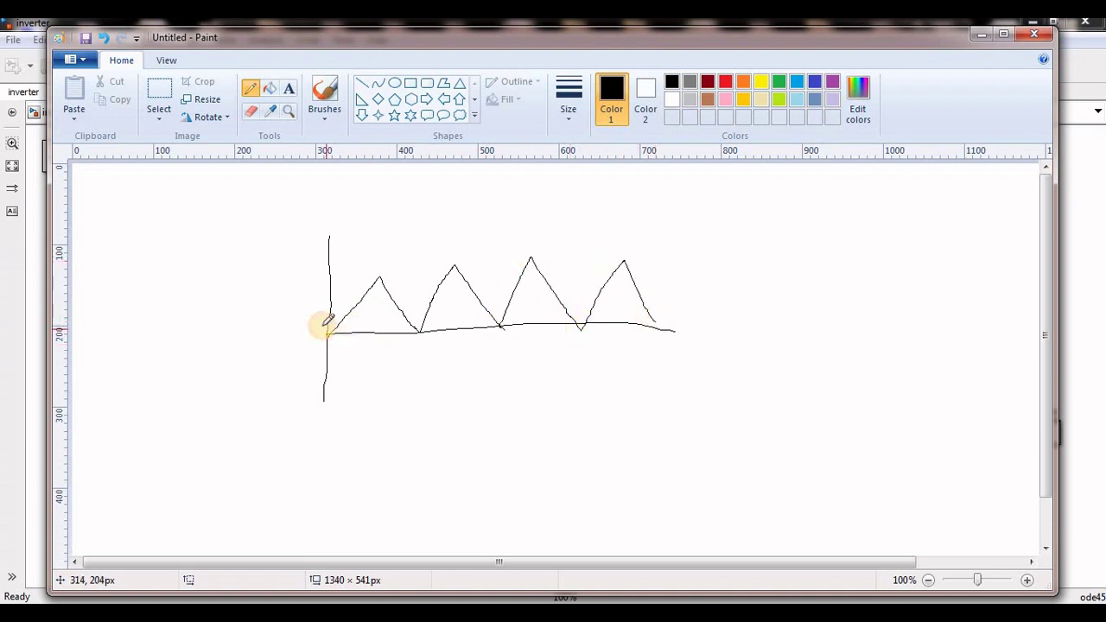
mouse_move(325, 328)
left_mouse_down()
mouse_move(359, 298)
mouse_move(424, 289)
mouse_move(582, 365)
mouse_move(656, 327)
left_mouse_up()
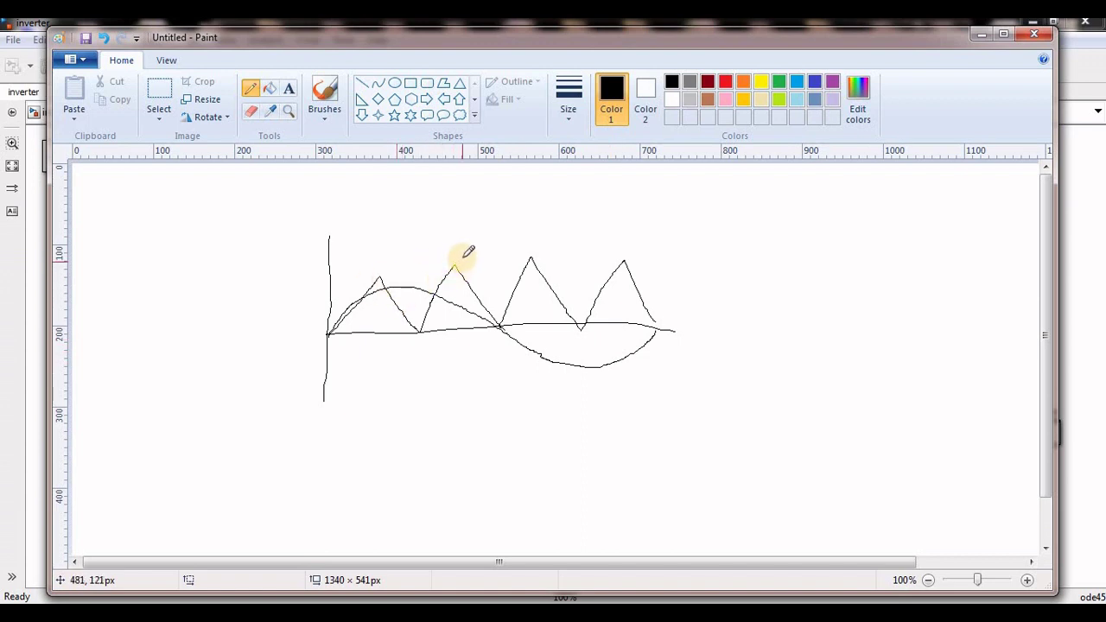
- Circle the first half-cycle of the Paint sketch, and move the Paint window aside and back to compare with the model
mouse_move(462, 257)
left_mouse_down()
mouse_move(353, 257)
mouse_move(325, 294)
left_mouse_up()
mouse_move(409, 320)
left_mouse_down()
mouse_move(499, 279)
mouse_move(466, 247)
mouse_move(433, 248)
left_mouse_up()
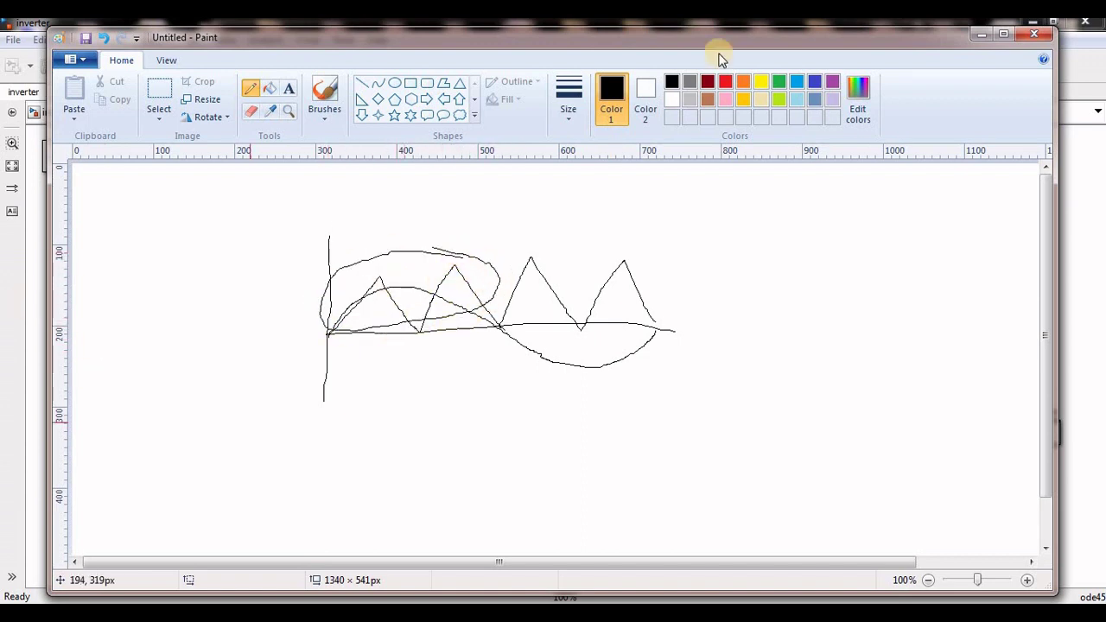
mouse_move(725, 39)
left_mouse_down()
mouse_move(383, 118)
mouse_move(206, 92)
left_mouse_up()
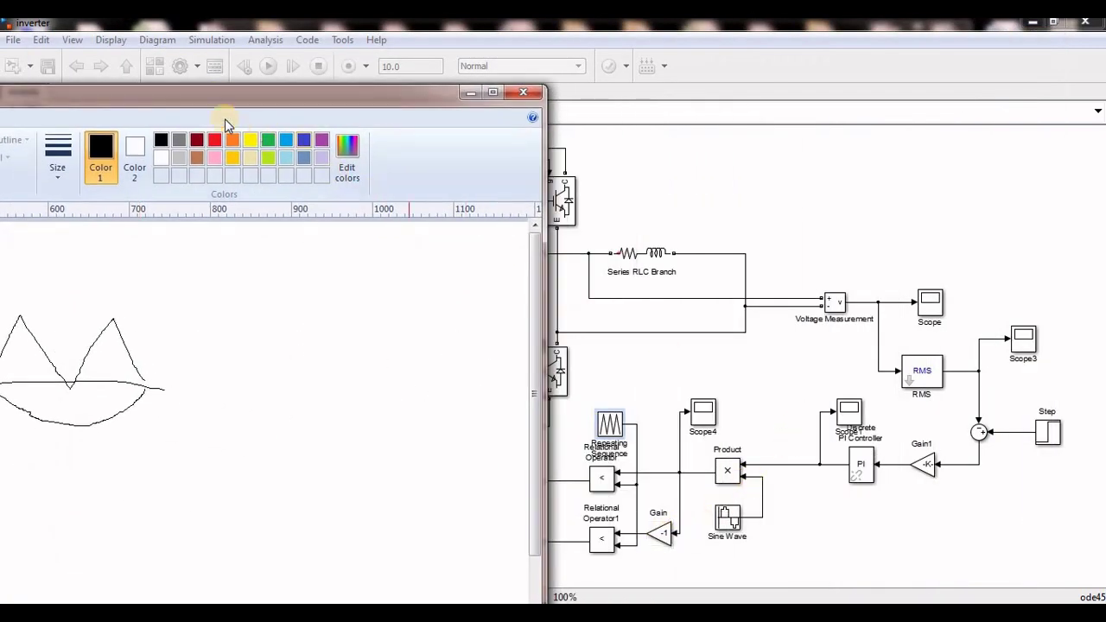
left_click_drag(286, 95, 723, 51)
- Add an inverted sine cycle, circle the second half-cycle, and discard the Paint sketch unsaved
left_click(306, 347)
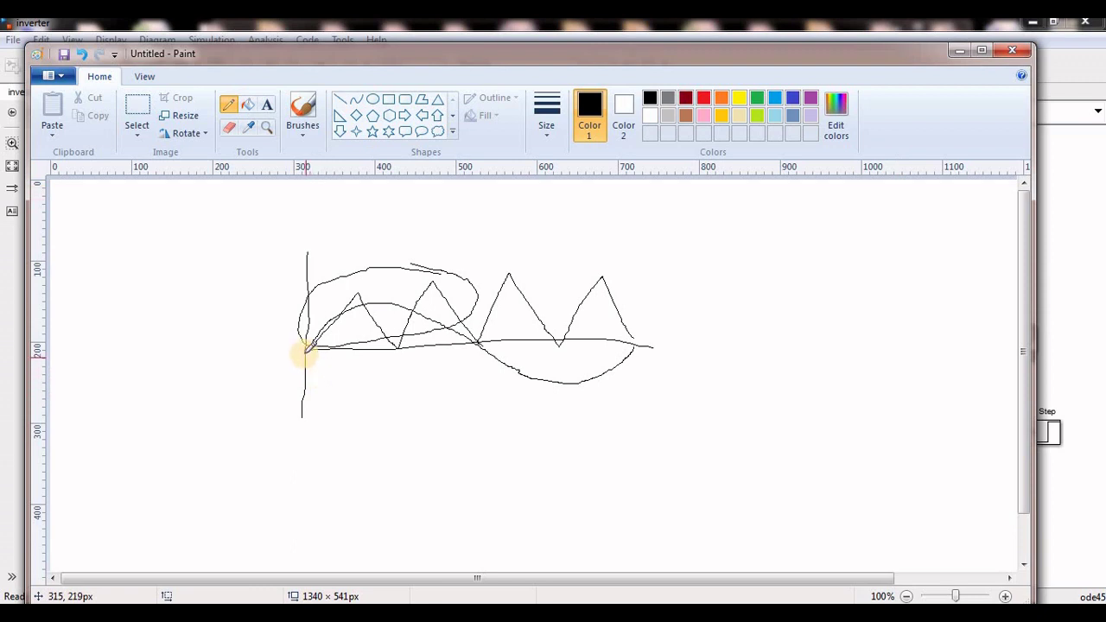
mouse_move(306, 347)
left_mouse_down()
mouse_move(328, 371)
mouse_move(403, 389)
mouse_move(459, 365)
mouse_move(550, 278)
mouse_move(615, 304)
mouse_move(634, 339)
mouse_move(624, 346)
left_mouse_up()
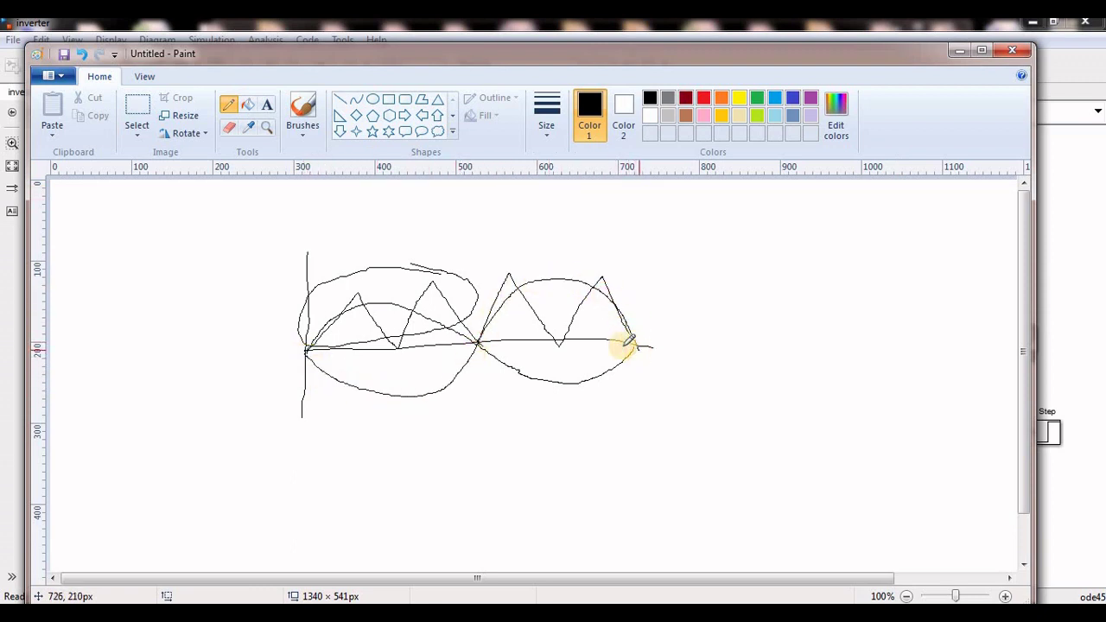
mouse_move(629, 259)
left_mouse_down()
mouse_move(568, 249)
mouse_move(496, 276)
mouse_move(489, 330)
mouse_move(516, 345)
mouse_move(597, 348)
mouse_move(645, 305)
mouse_move(629, 256)
left_mouse_up()
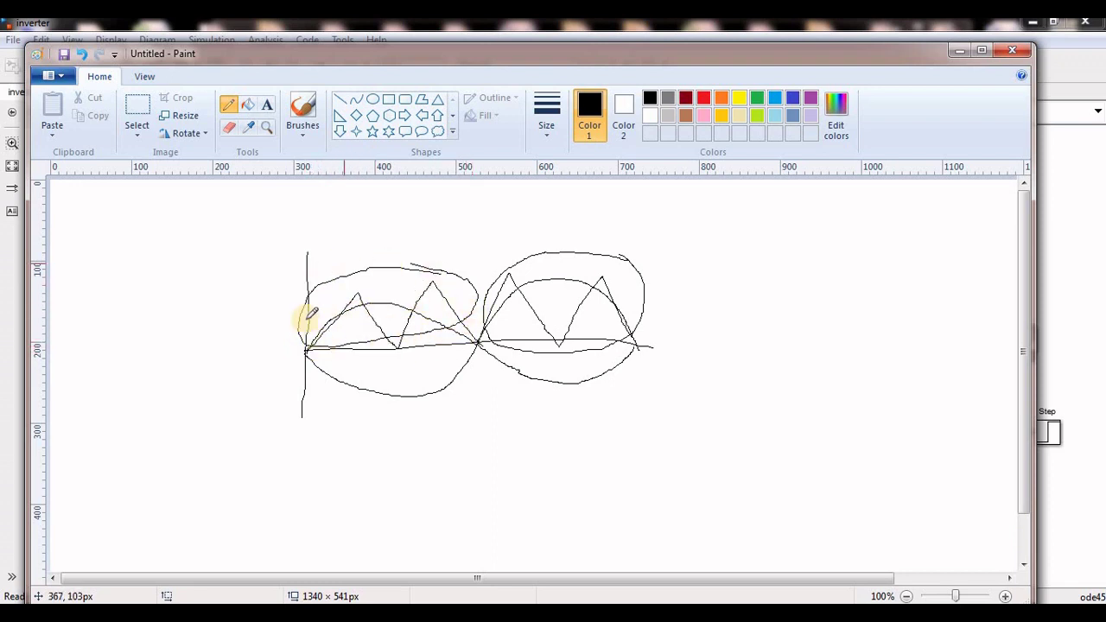
left_click(1007, 51)
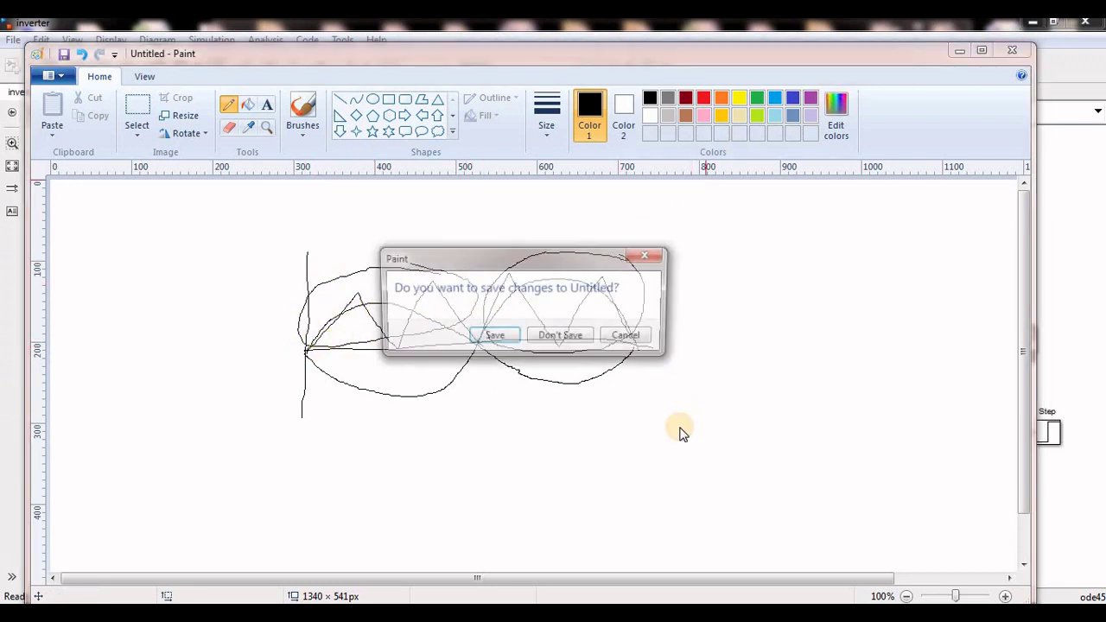
left_click(555, 338)
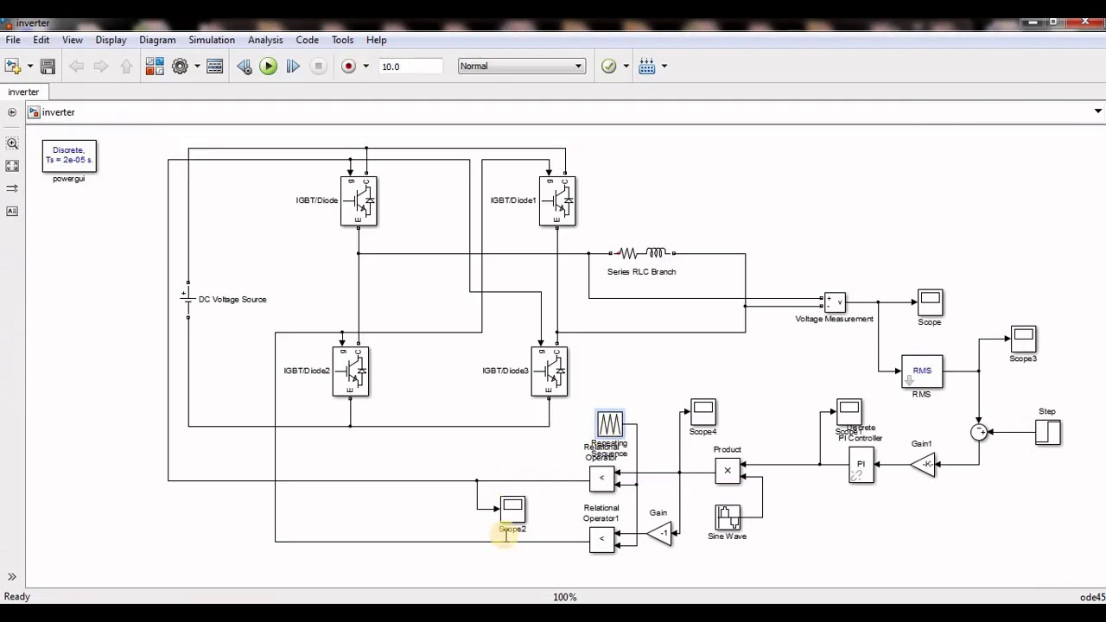
- Highlight the output lines of Relational Operator and Relational Operator1 to trace which IGBT gates each one drives
left_click_drag(553, 482, 562, 563)
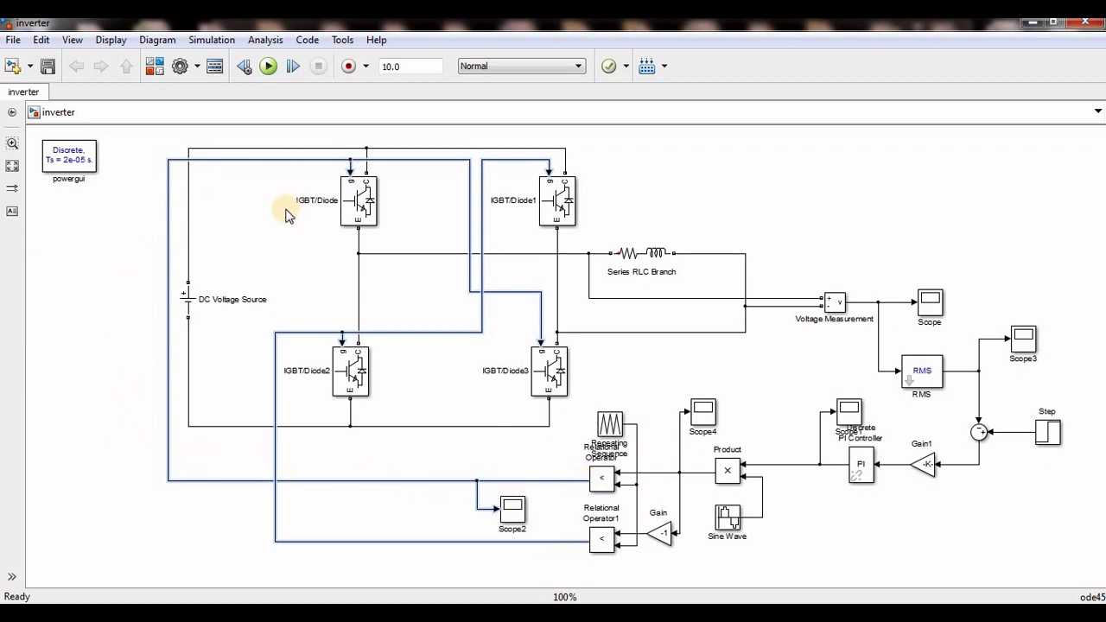
left_click(271, 179)
left_click(266, 160)
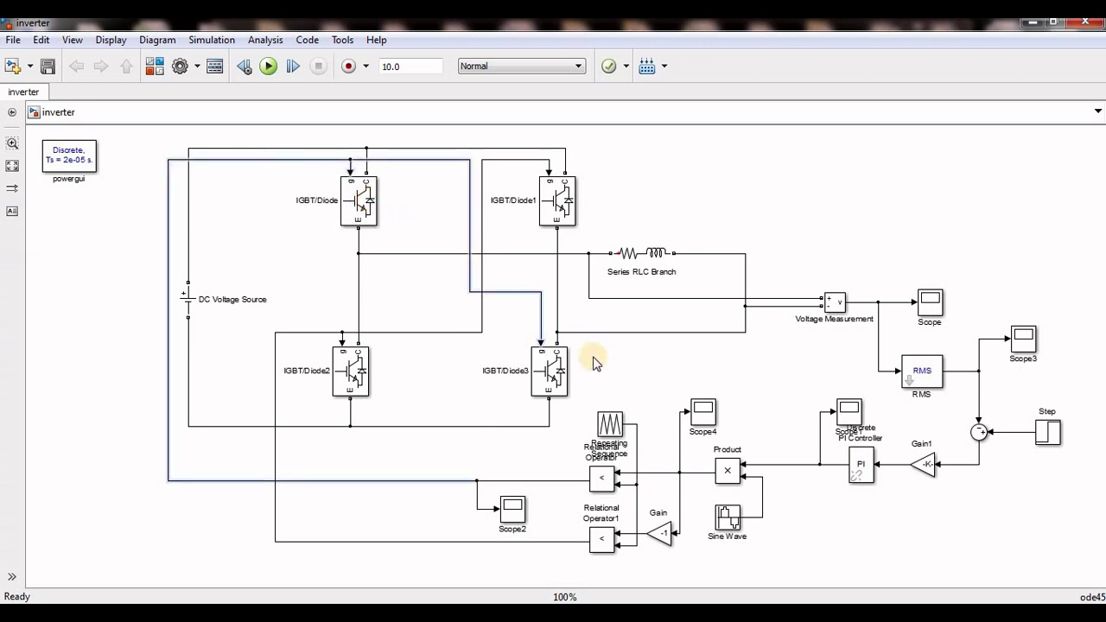
left_click(516, 366, "shift")
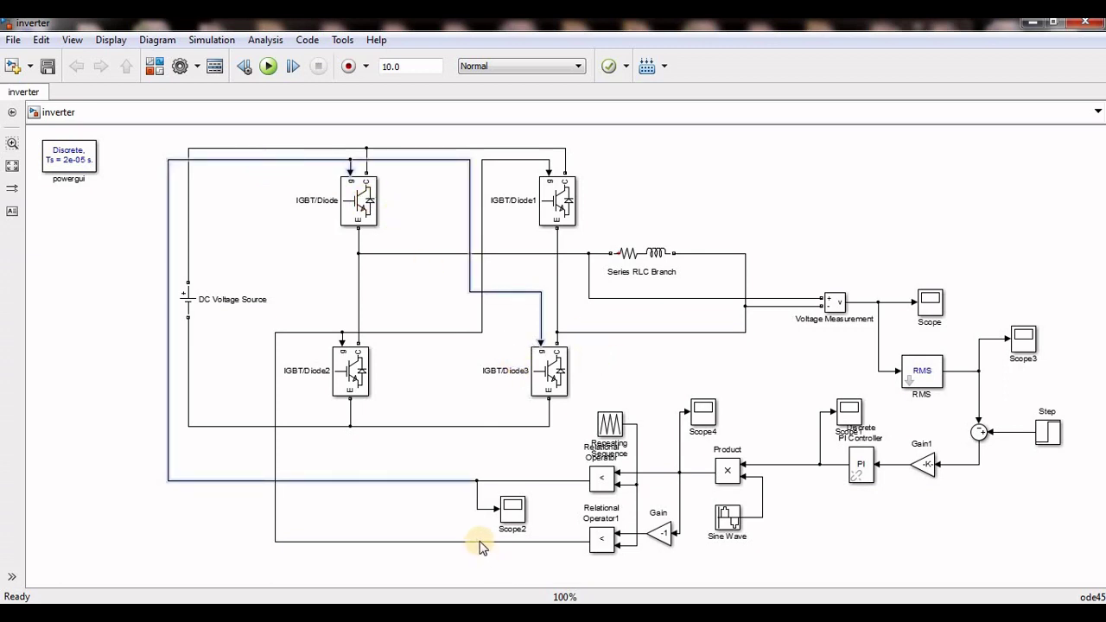
left_click(479, 542)
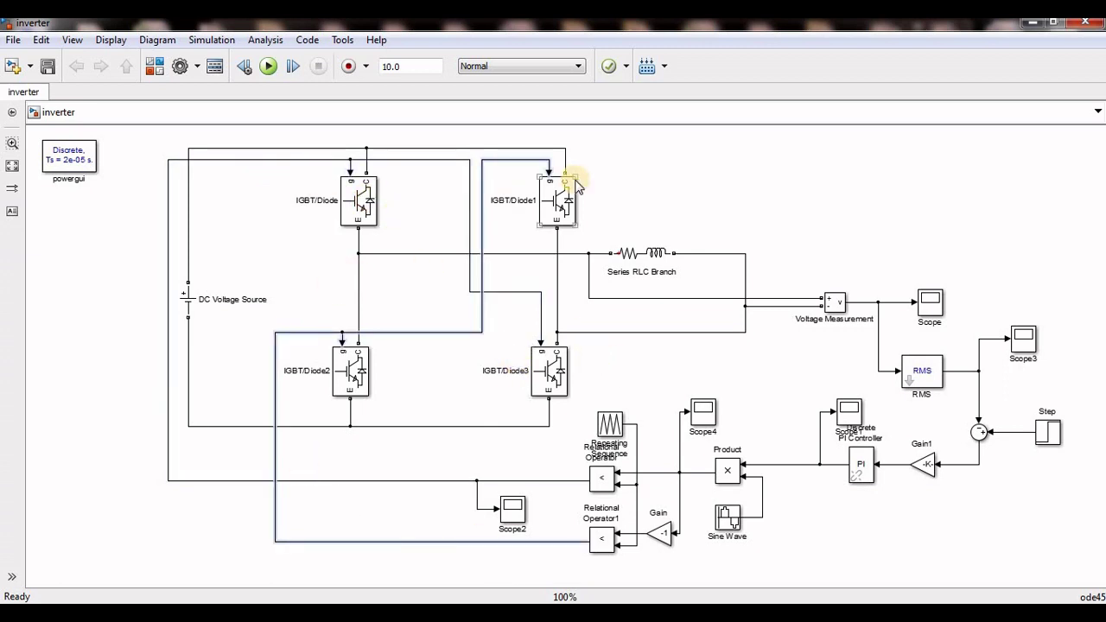
- Examine how the Repeating Sequence's time values pair with its output values
left_click(609, 425)
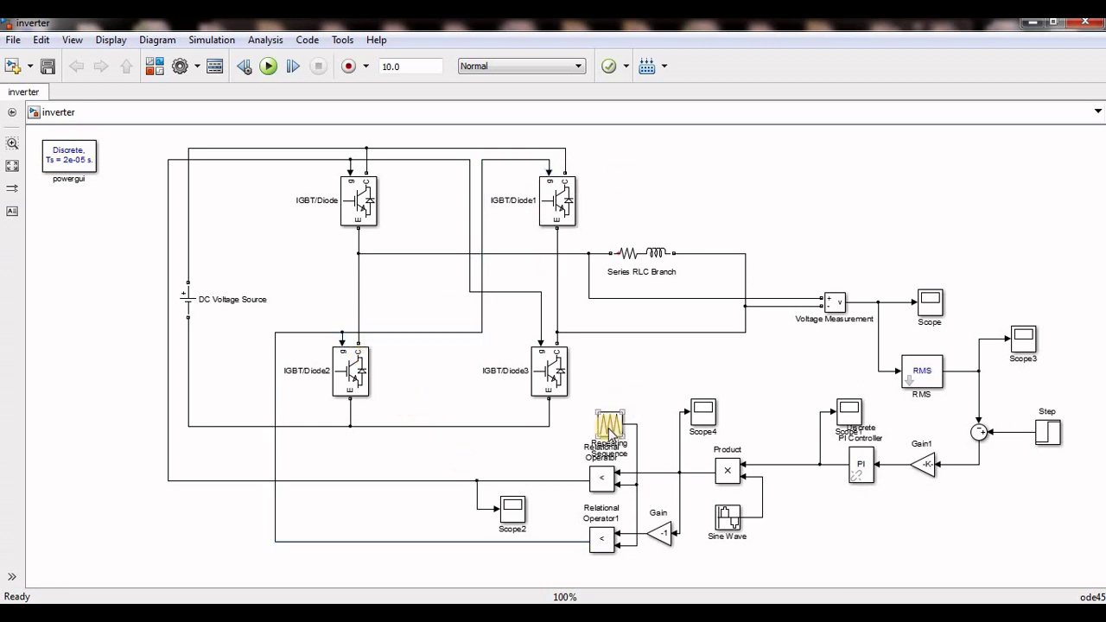
double_click(609, 427)
left_click(416, 304)
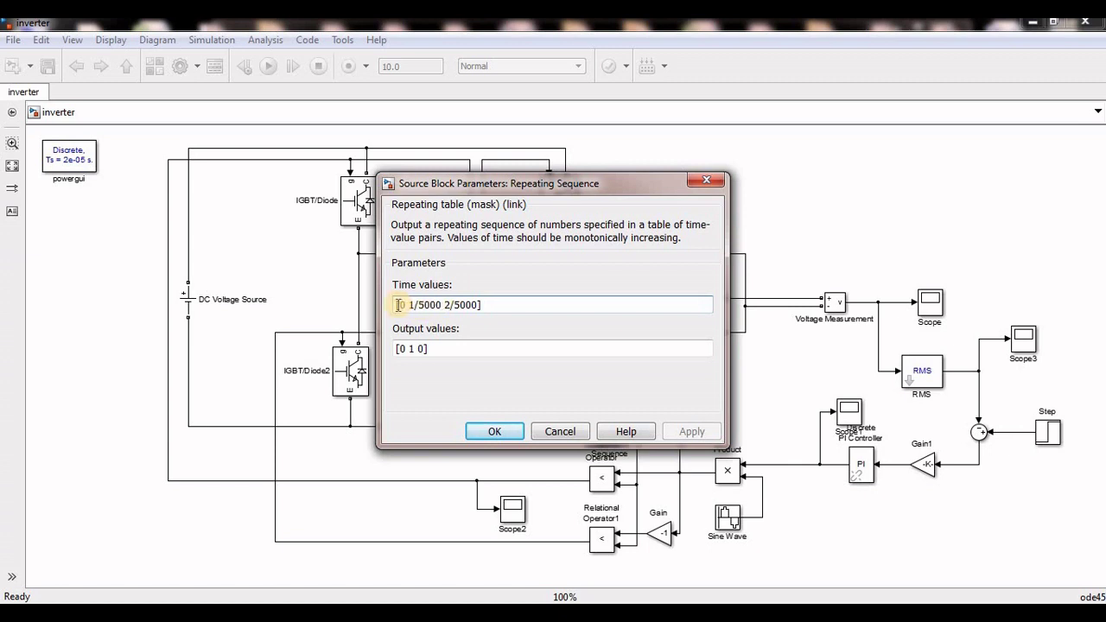
triple_click(469, 304)
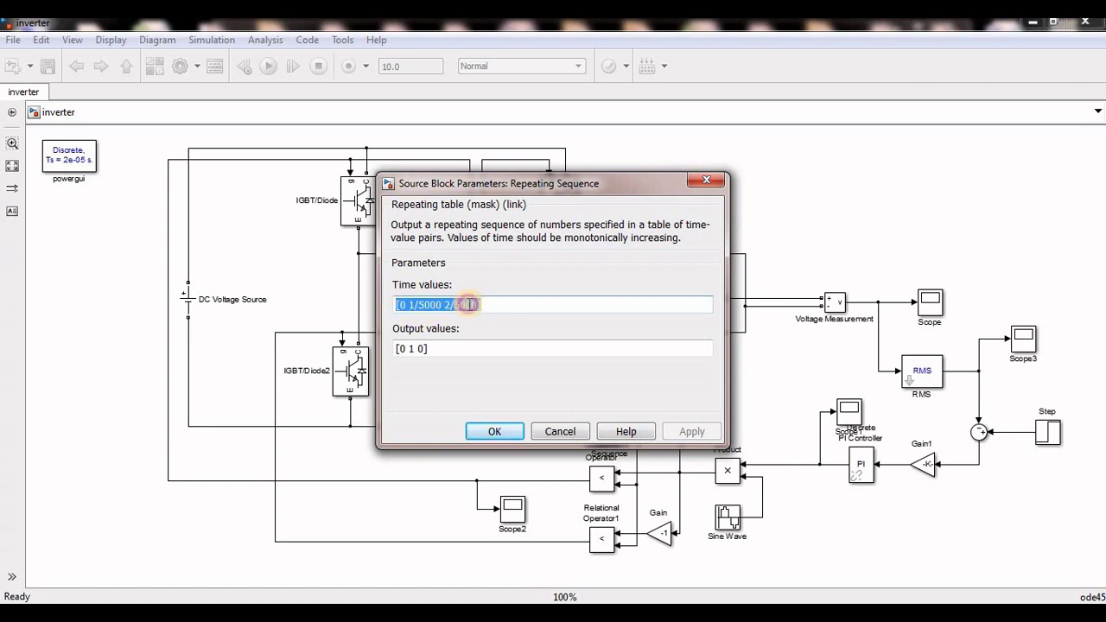
left_click(414, 305)
left_click(398, 349)
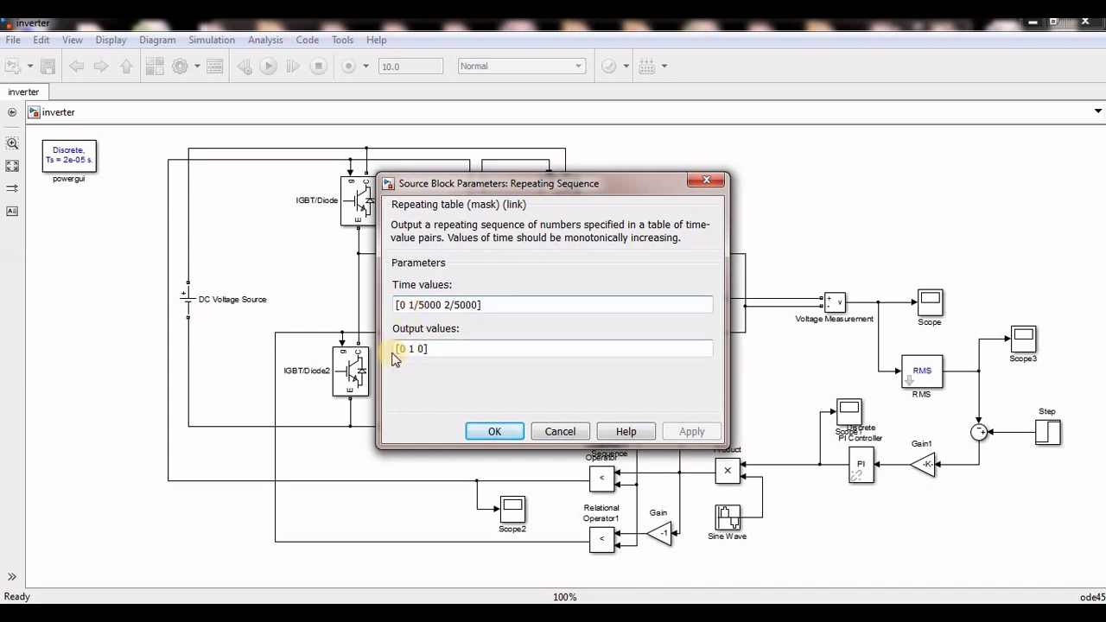
left_click(458, 349)
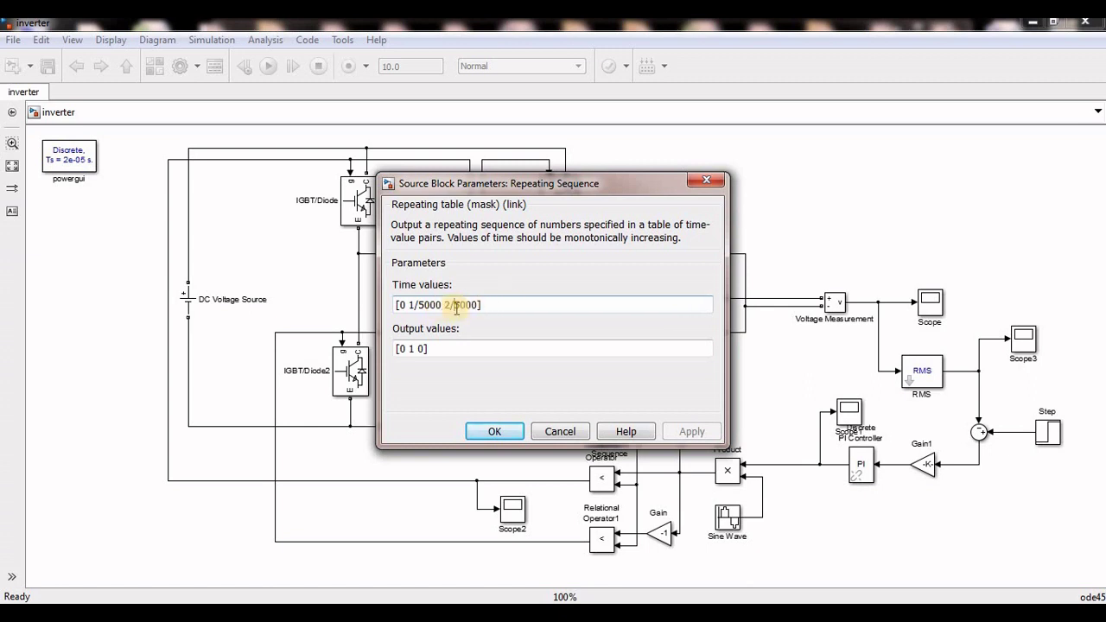
- Try output values [0 1] and time values [0 1/5000] in the Repeating Sequence, discard them without applying, and recheck the block's parameters
triple_click(413, 349)
key("BackSpace")
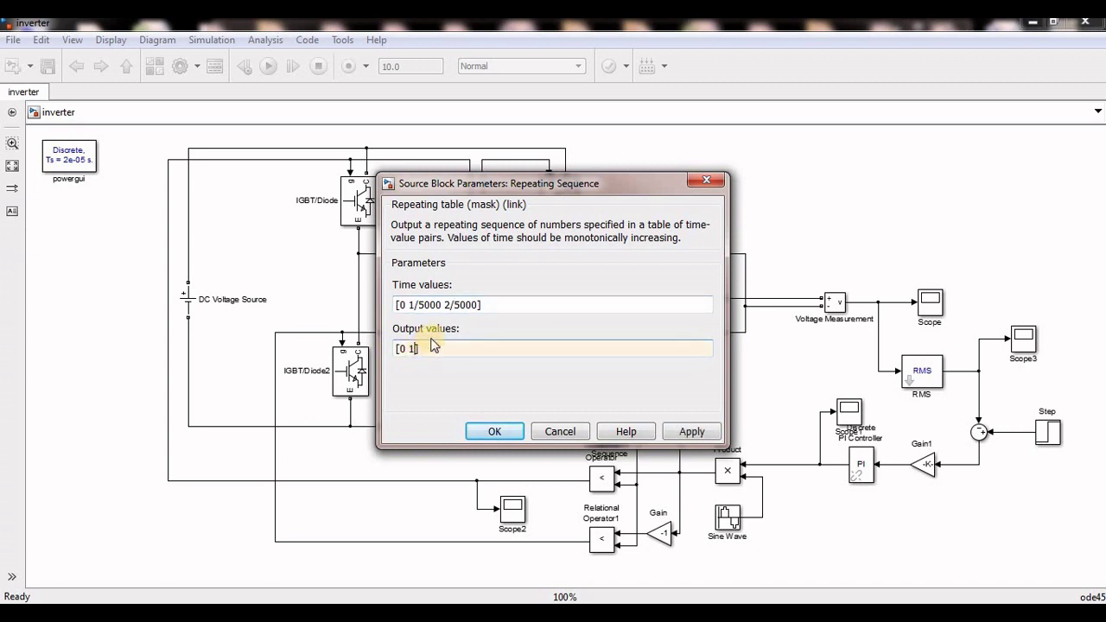
triple_click(475, 304)
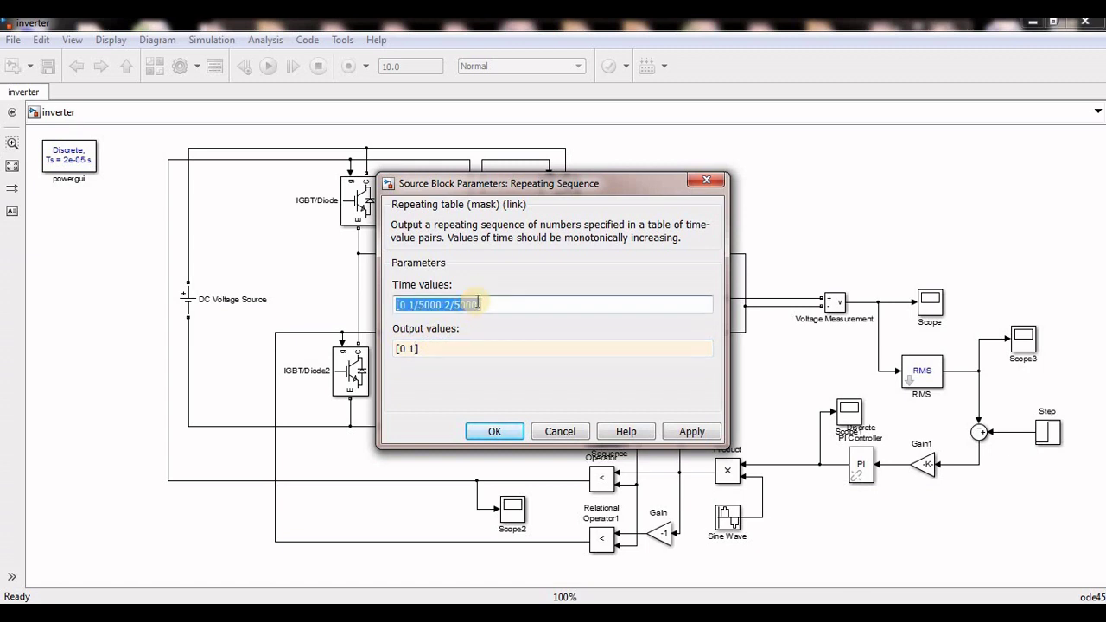
left_click(476, 304)
key("BackSpace")
key("BackSpace")
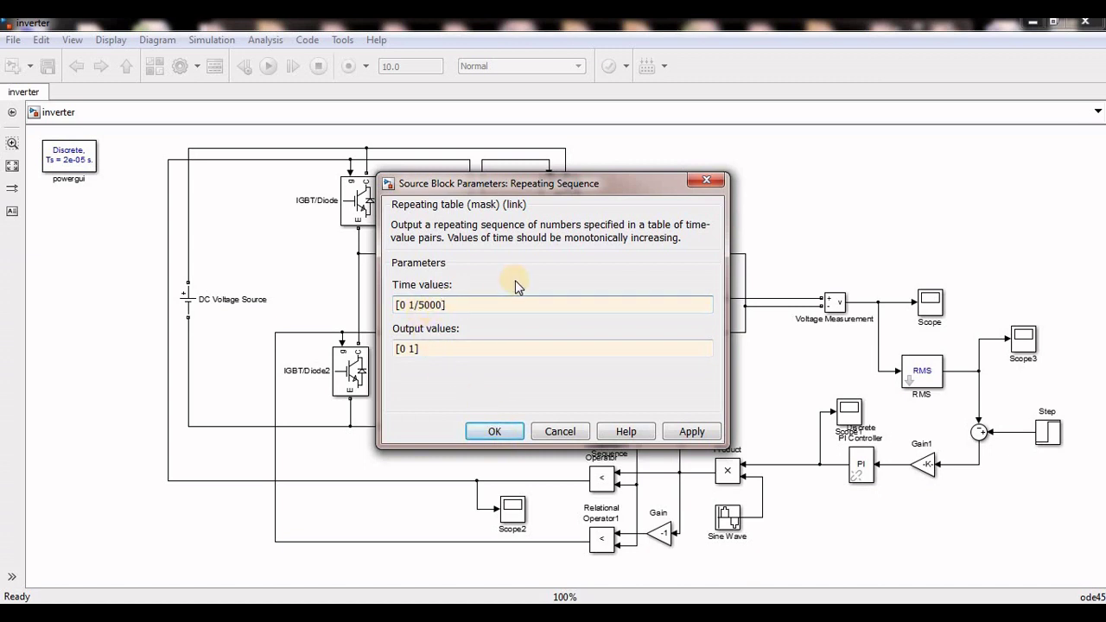
left_click(706, 180)
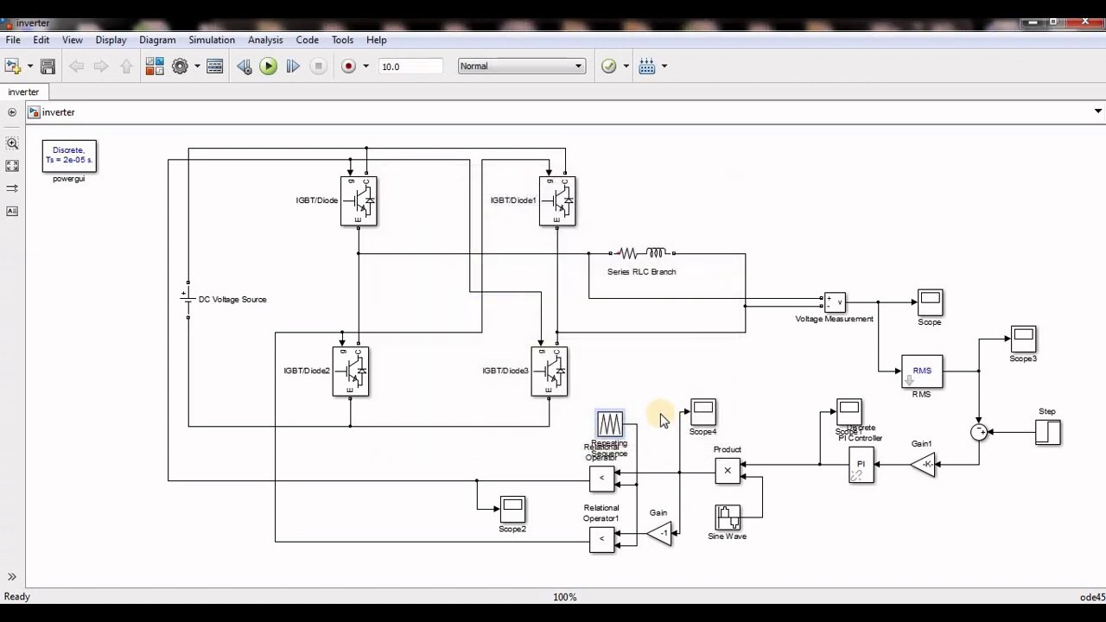
double_click(610, 423)
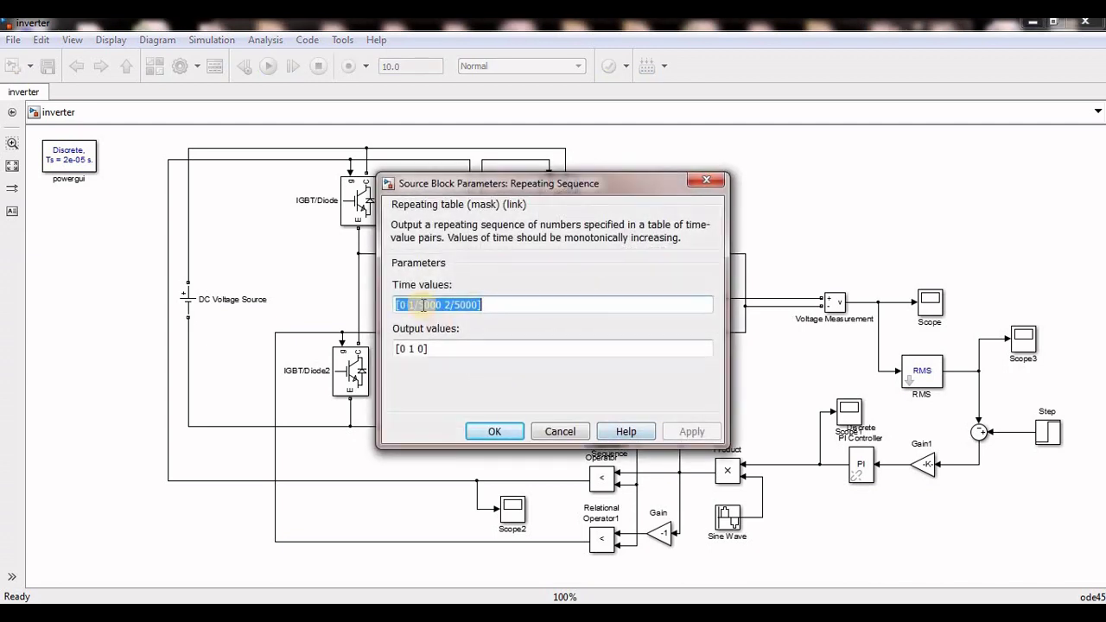
left_click(707, 180)
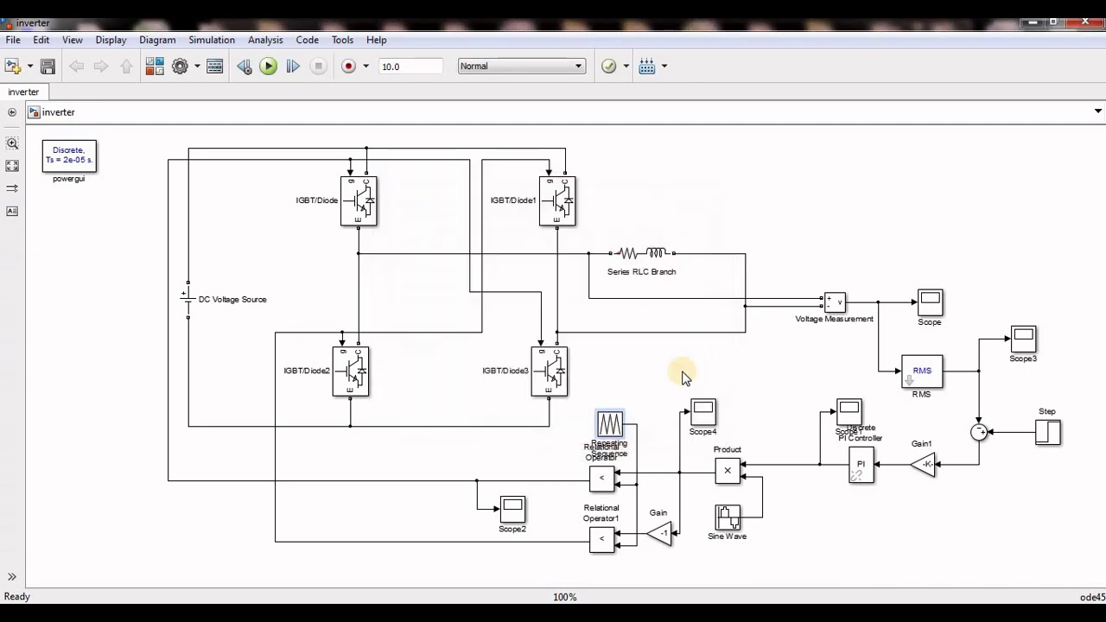
- Run the simulation for 10.0 s and view the autoscaled inverter output voltage on Scope
left_click(269, 67)
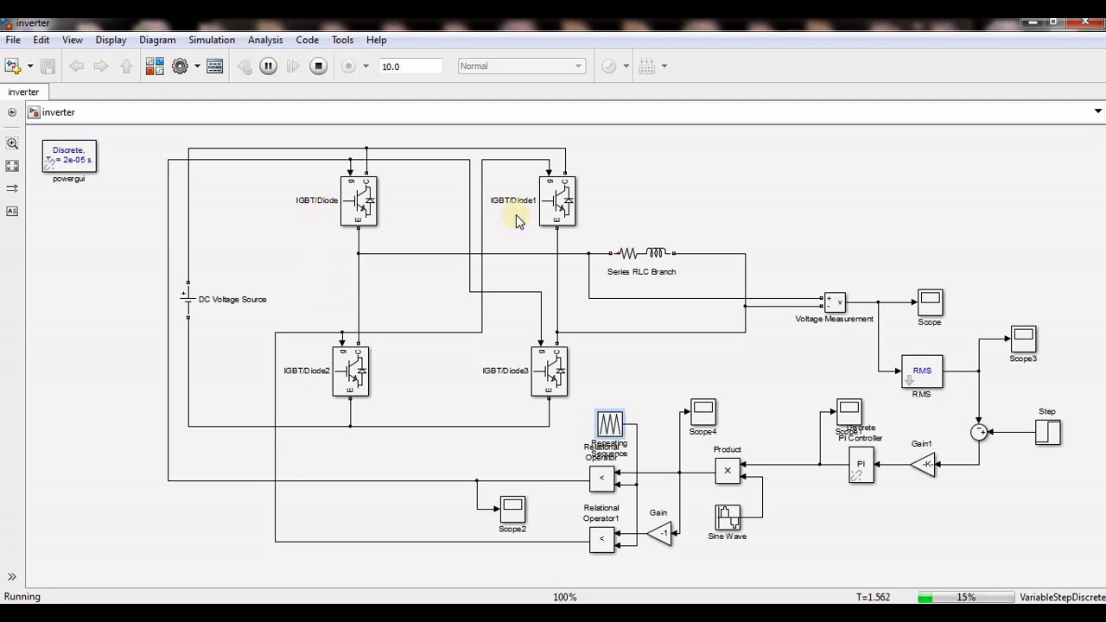
double_click(924, 301)
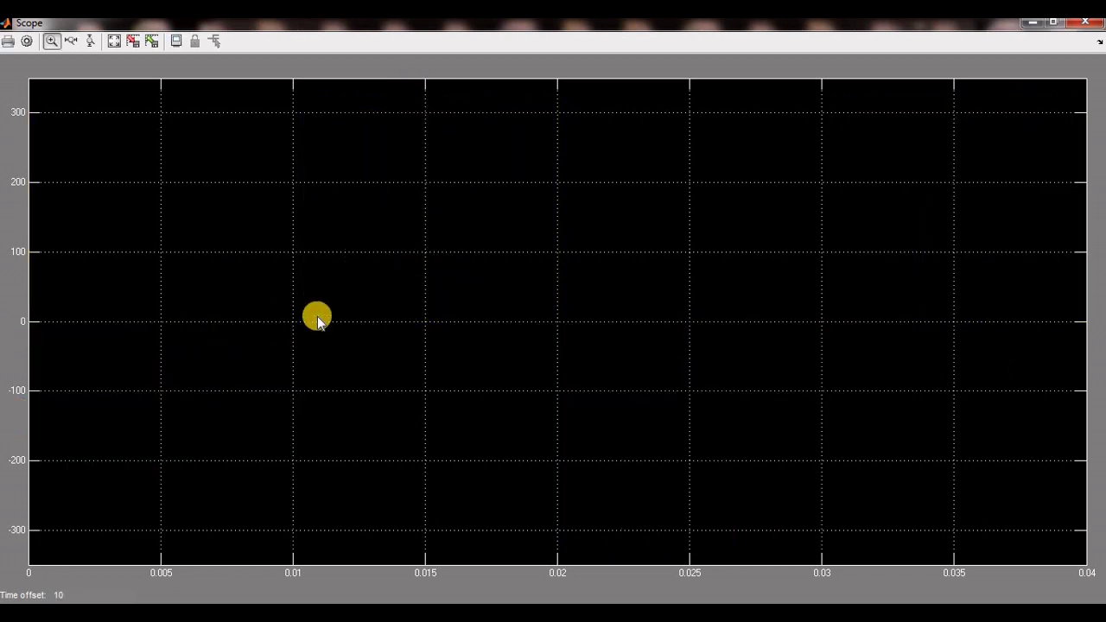
left_click(112, 45)
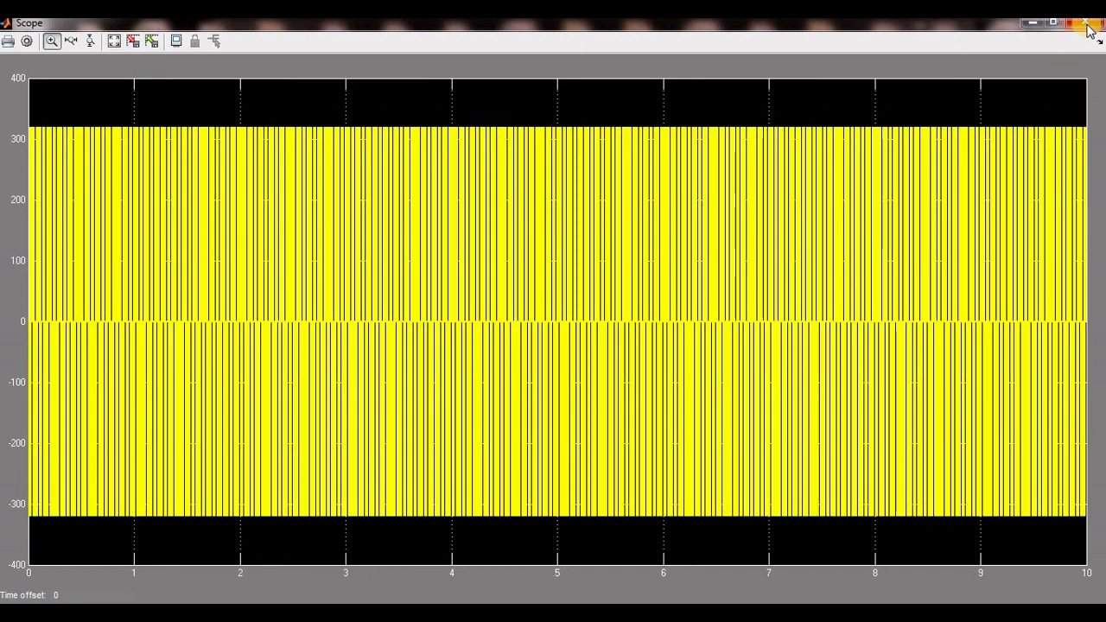
left_click(1086, 24)
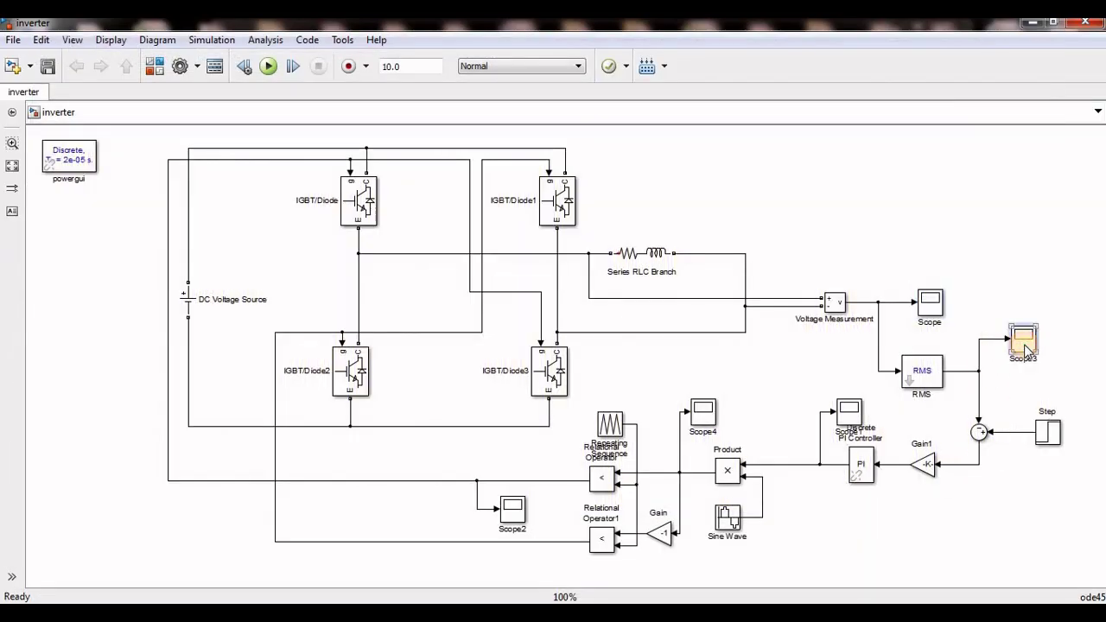
- Examine the RMS output voltage on Scope3, autoscaled and maximized, zooming in on the trace from about 5.2 to 10 s
double_click(1024, 342)
left_click(535, 222)
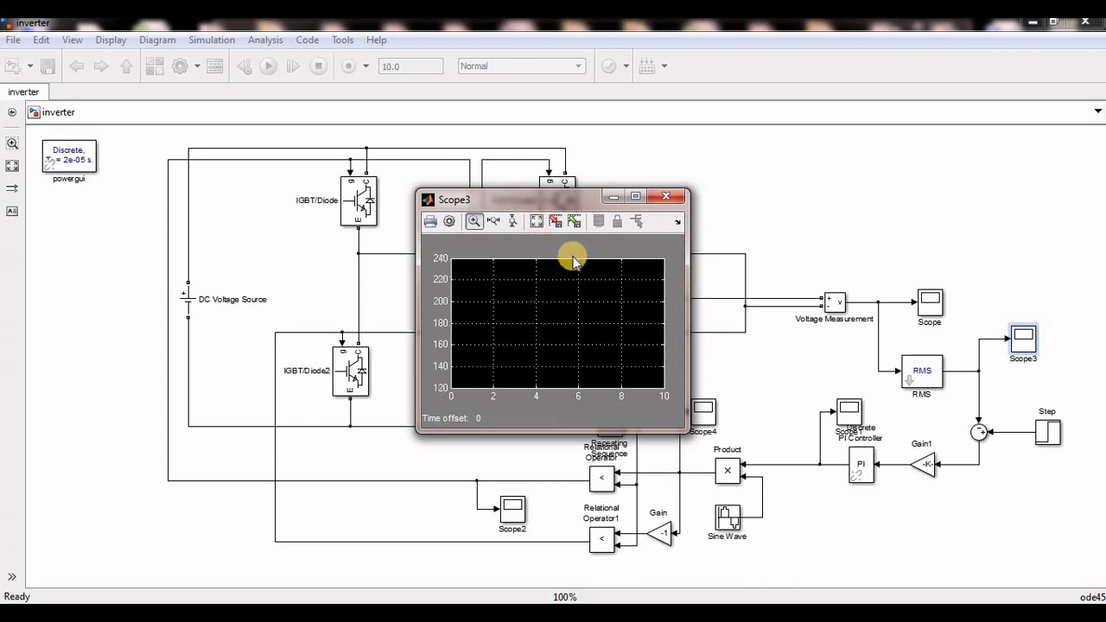
left_click(635, 197)
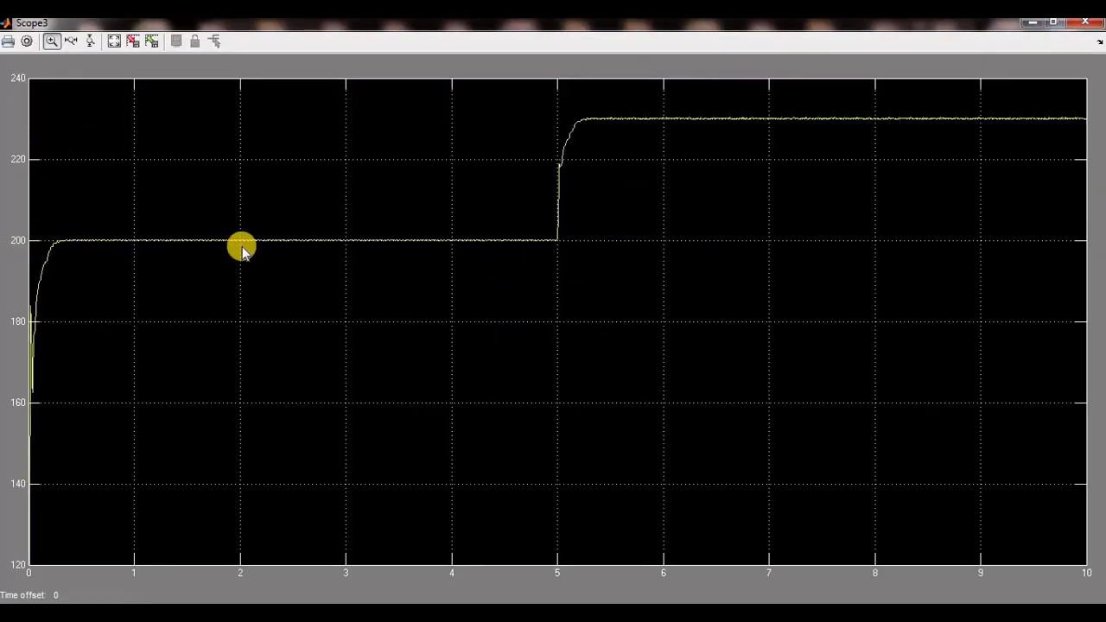
left_click_drag(579, 111, 1086, 125)
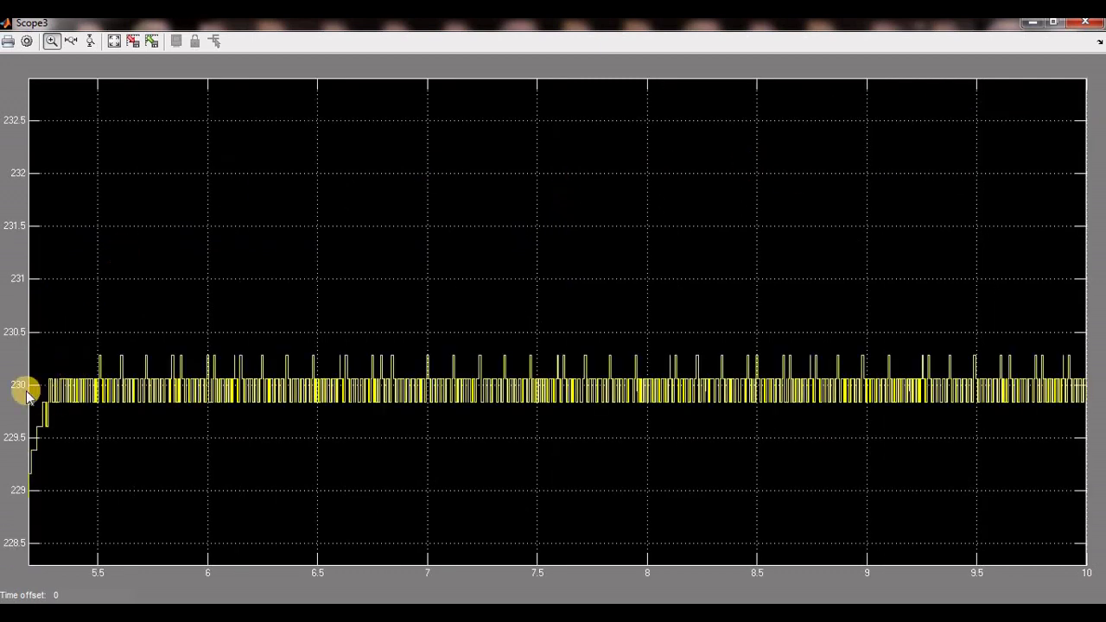
- Close Scope3 and check the amplitude set in the DC Voltage Source block's parameters
left_click(1086, 24)
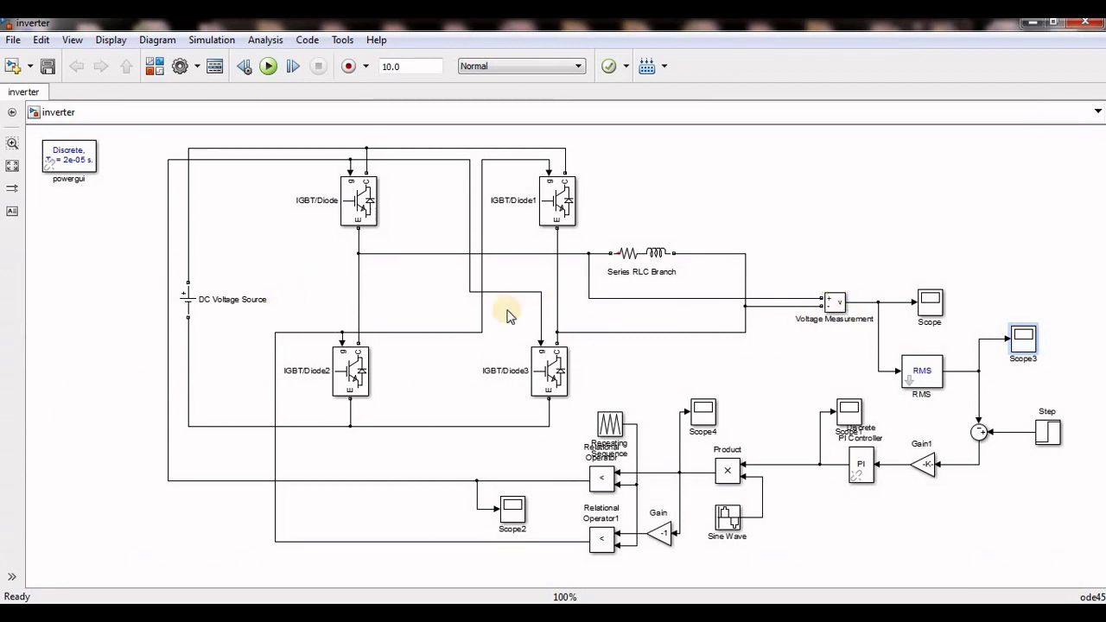
left_click(201, 303)
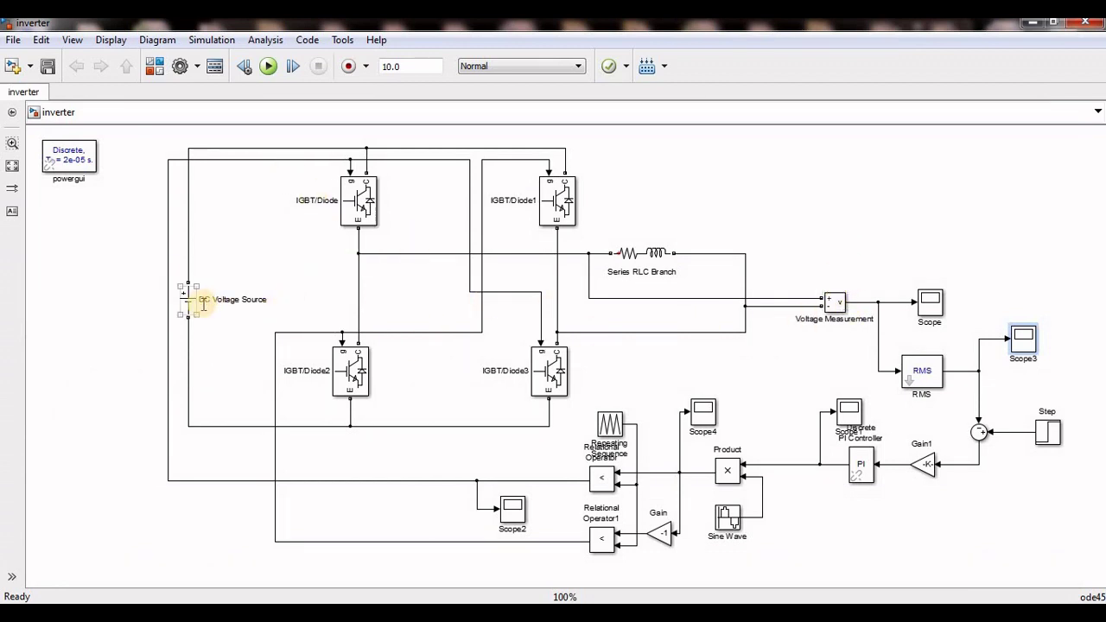
double_click(188, 300)
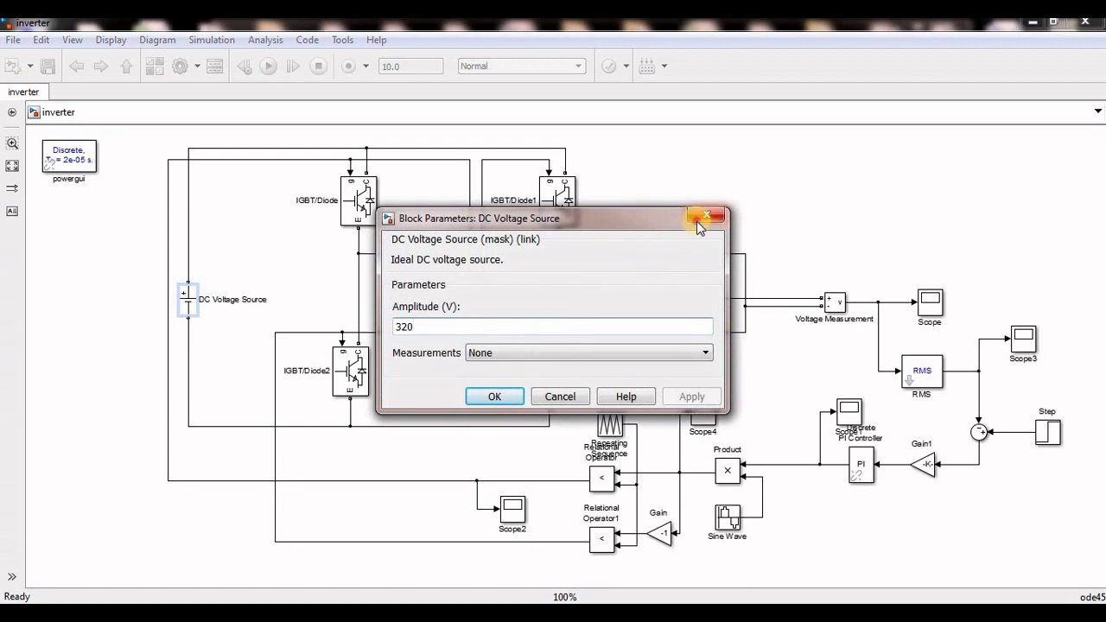
left_click(700, 217)
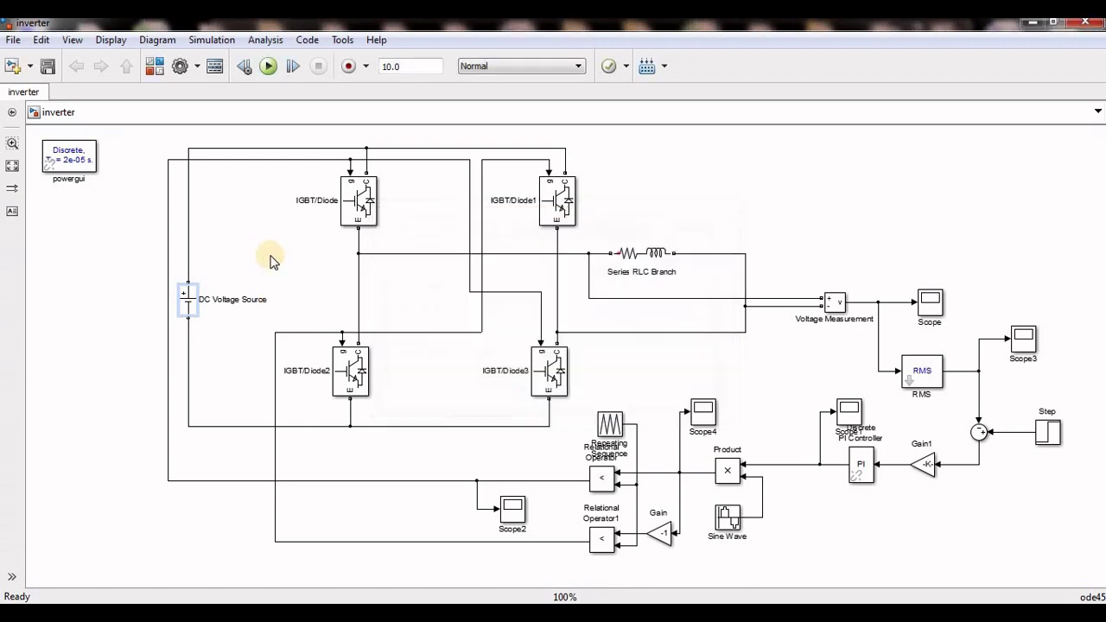
- Examine the positive peak level of the inverter output voltage on Scope in close-up, and restore the autoscaled view
double_click(926, 302)
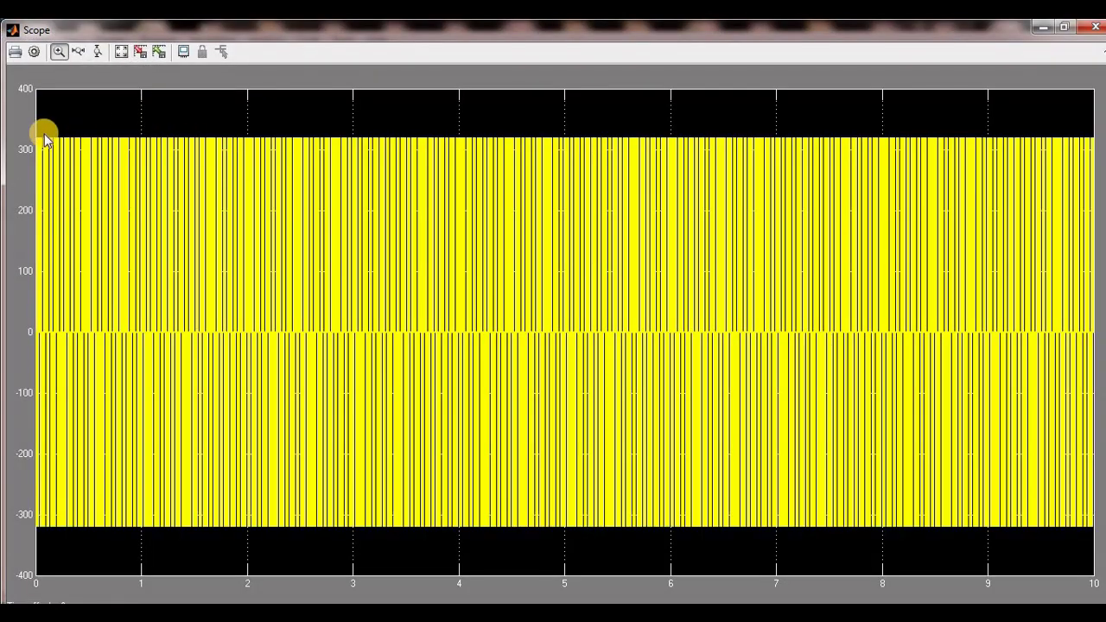
left_click_drag(446, 169, 1099, 155)
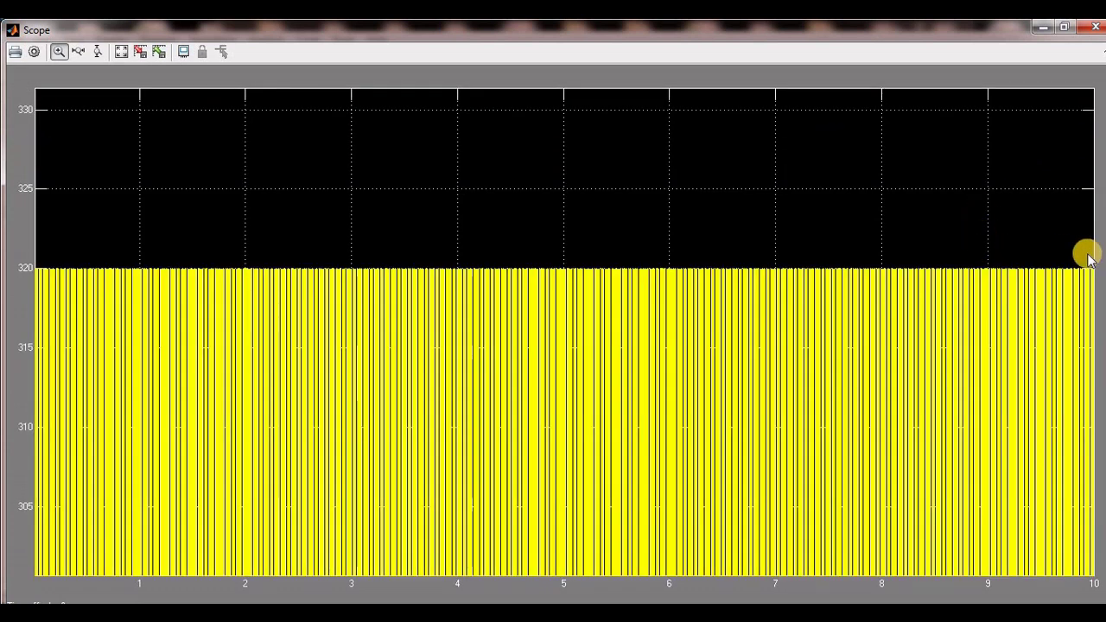
left_click_drag(1093, 263, 54, 274)
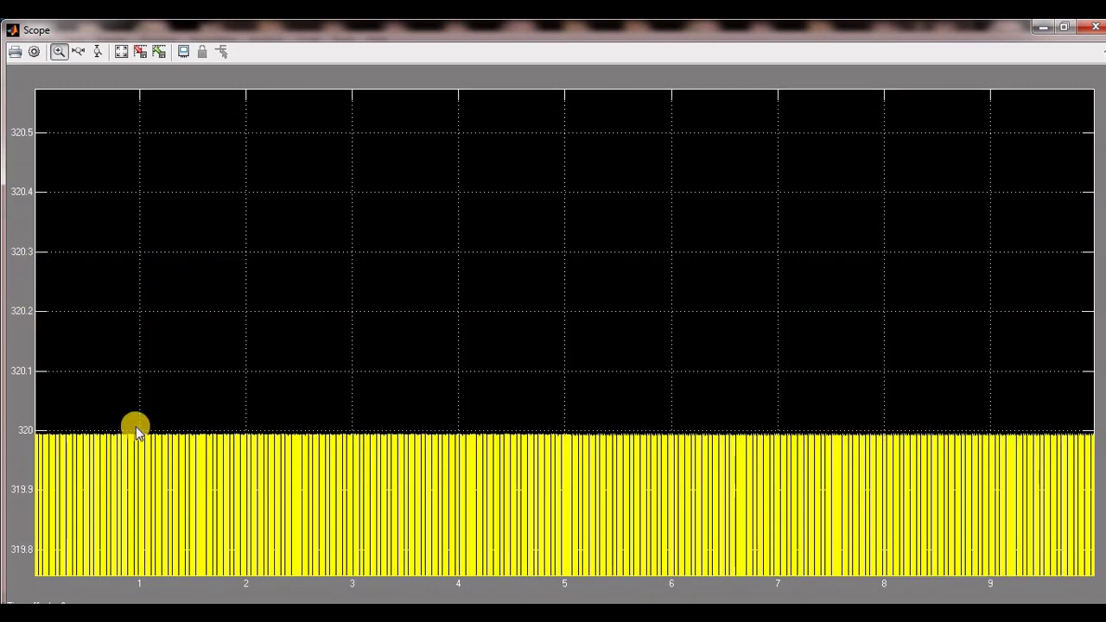
left_click_drag(136, 427, 172, 605)
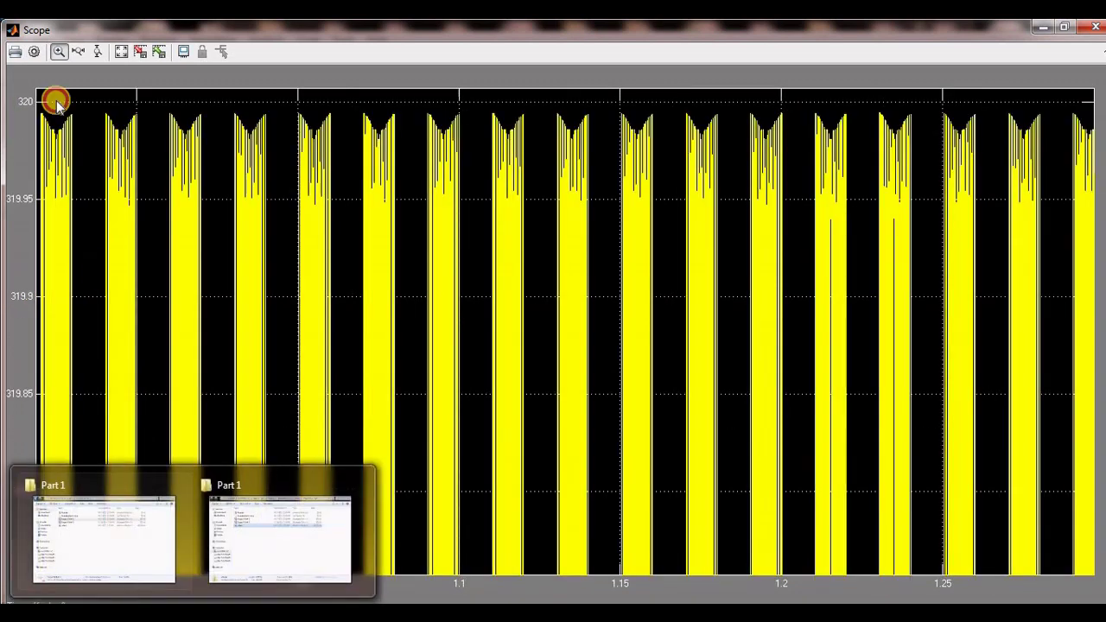
left_click(120, 52)
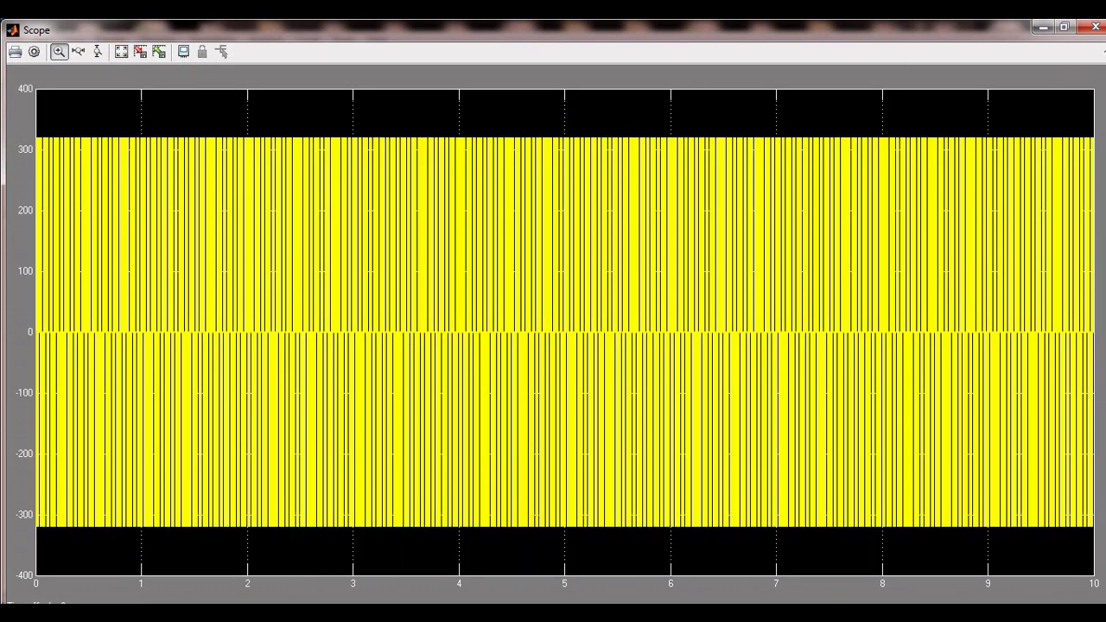
left_click(1043, 33)
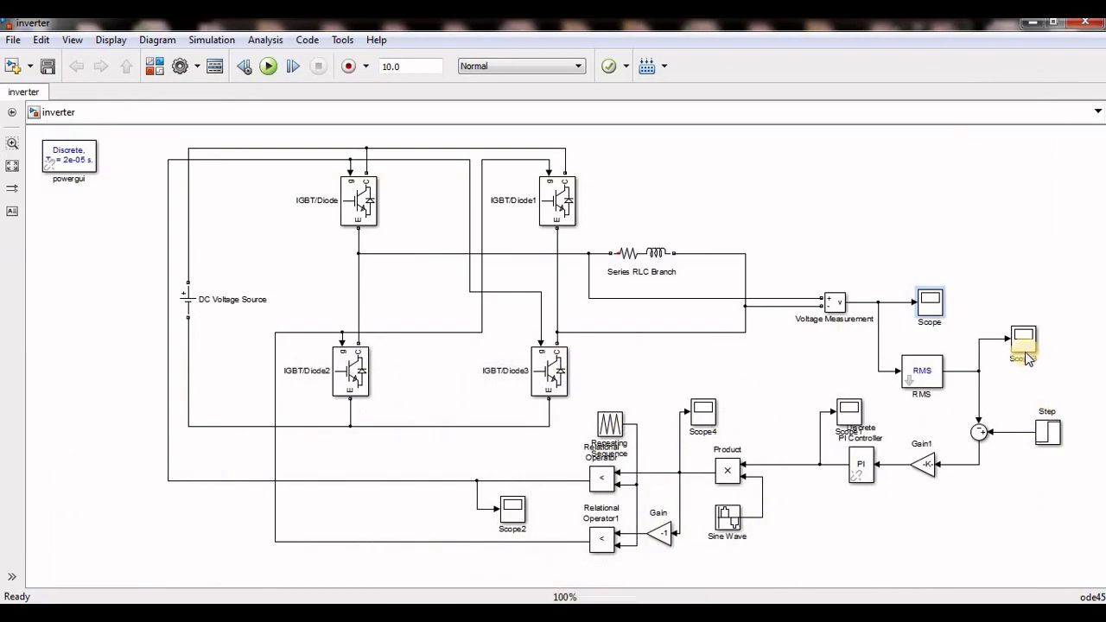
- Autoscale the RMS output voltage on Scope3 and inspect the reference change between about 4.6 and 5.6 s
double_click(1024, 341)
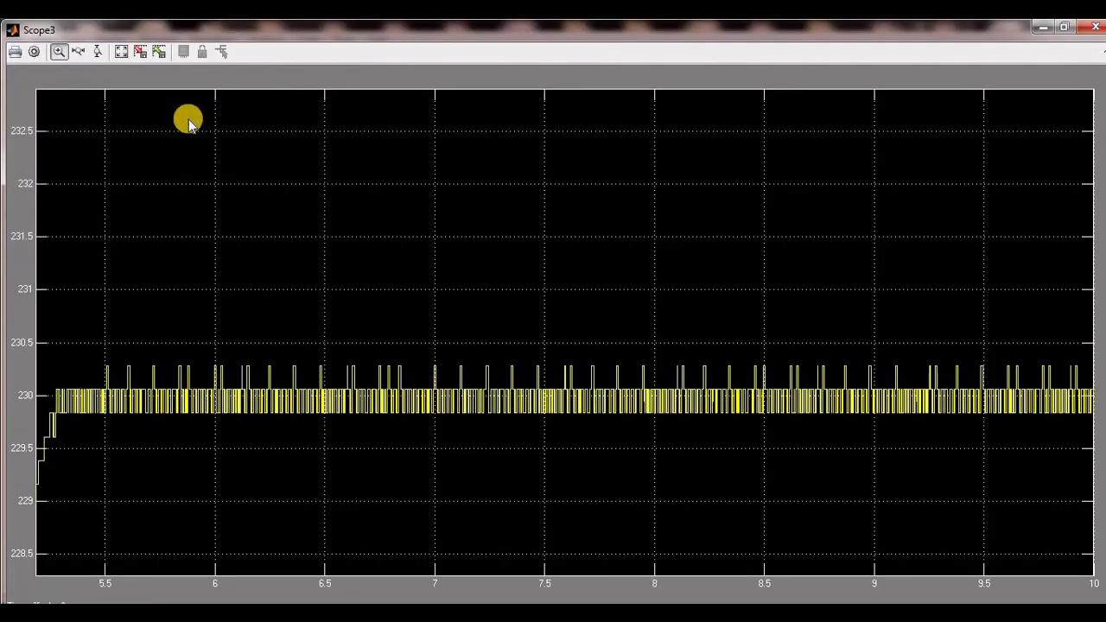
left_click(120, 53)
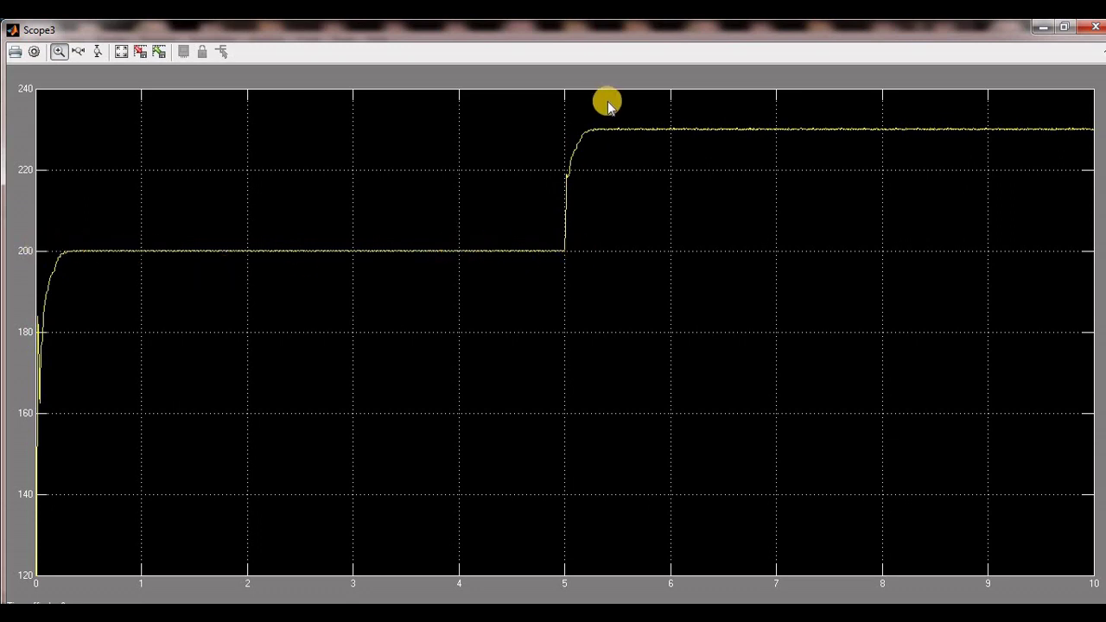
left_click_drag(627, 117, 524, 301)
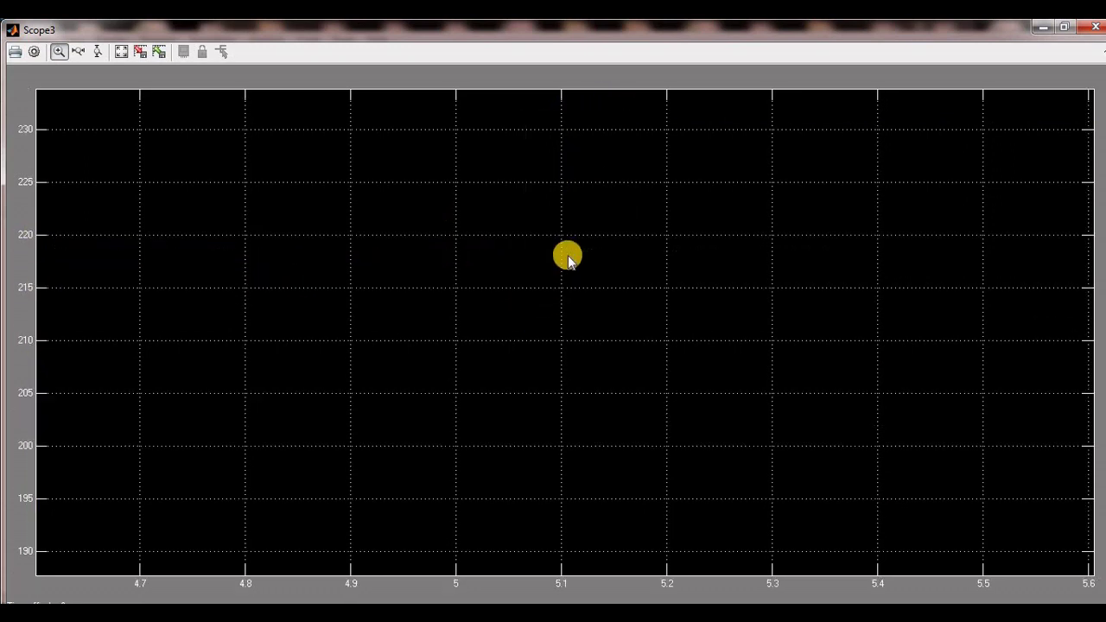
left_click(1090, 33)
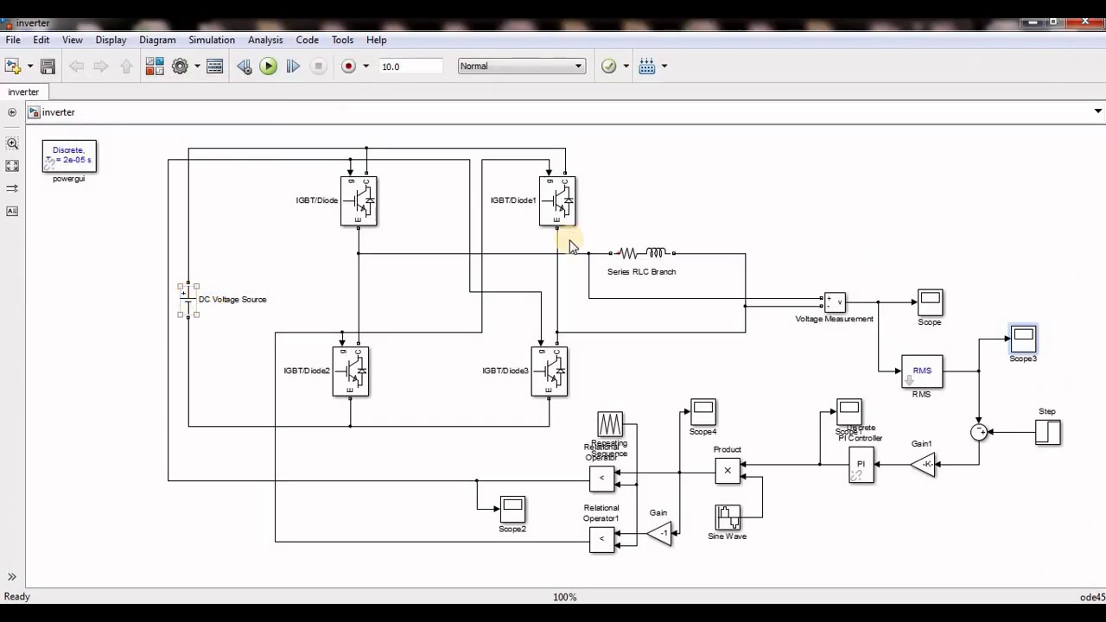
- Examine the PWM pulse widths of the inverter output voltage on Scope from about 4.99 to 5.015 s
double_click(927, 304)
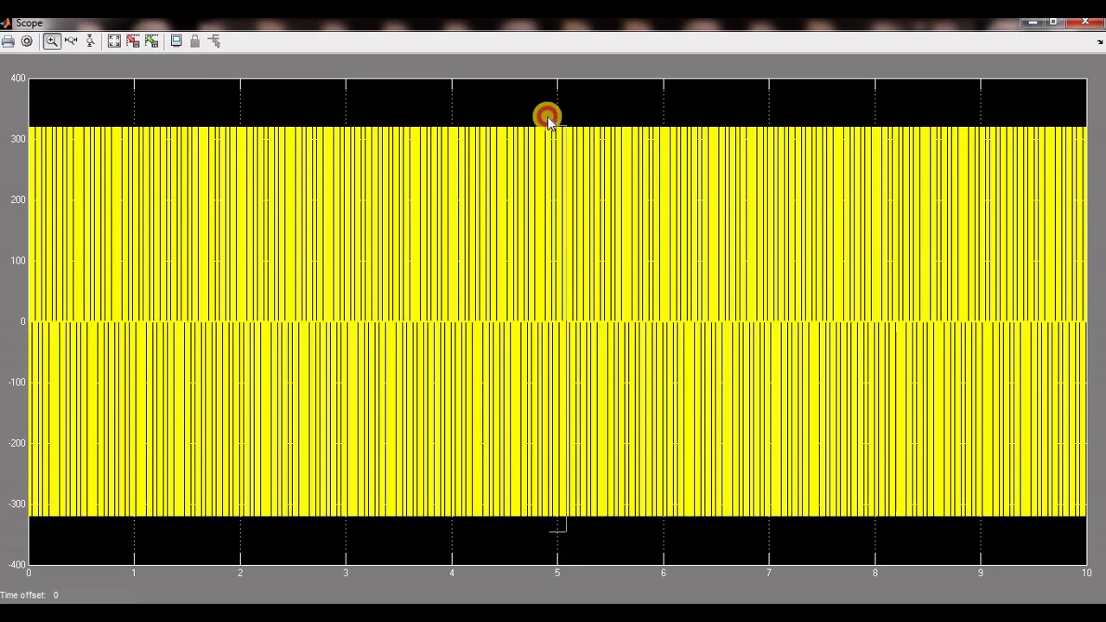
left_click_drag(548, 117, 548, 119)
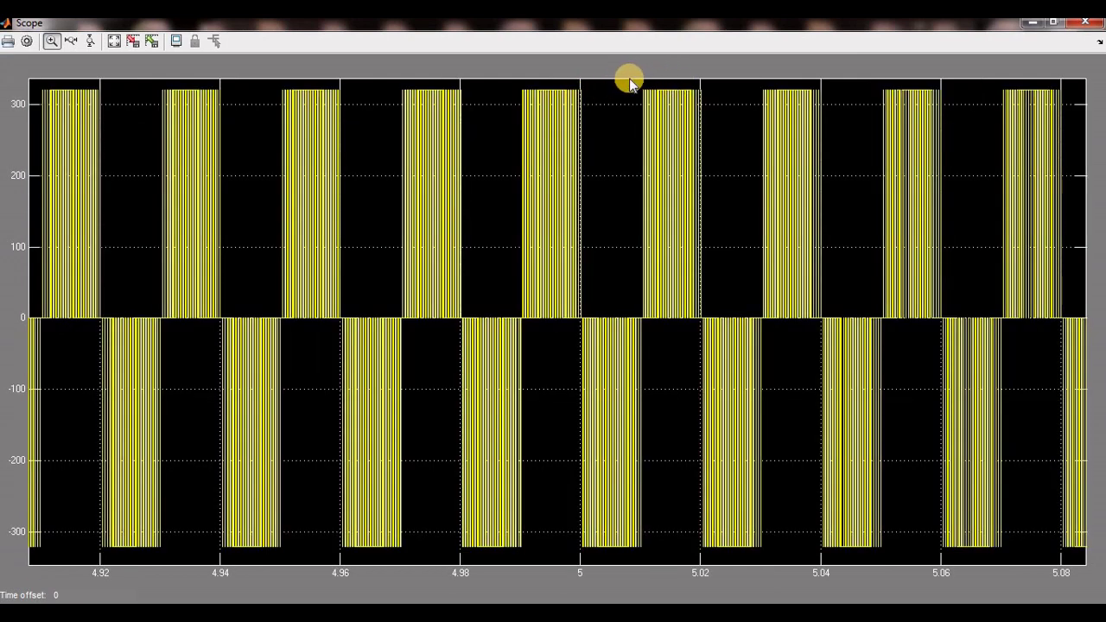
left_click(658, 537)
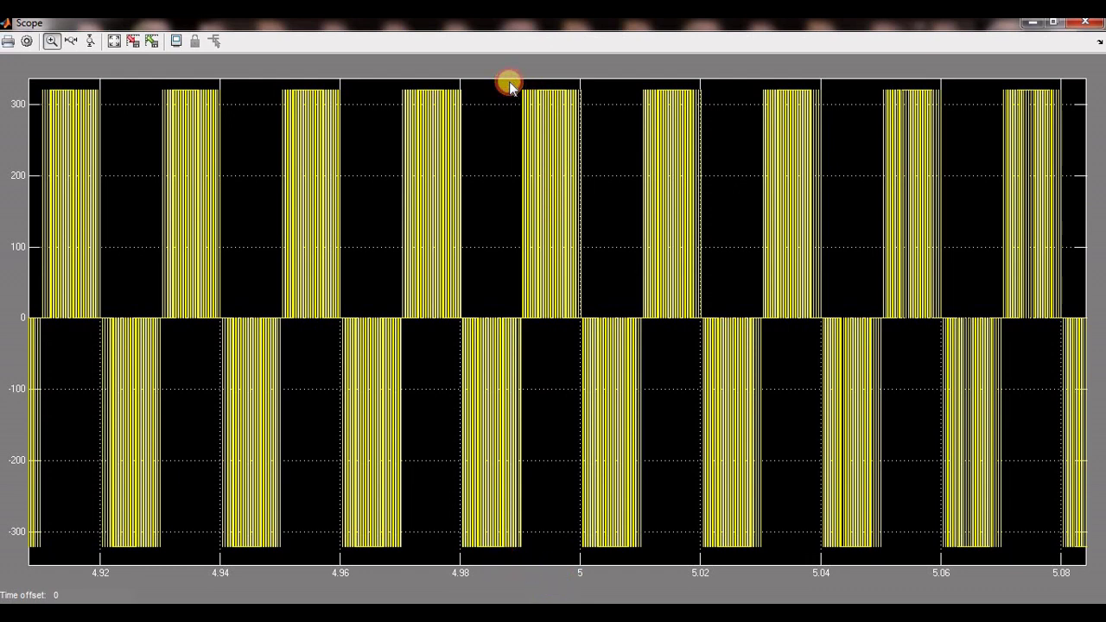
left_click_drag(510, 86, 672, 575)
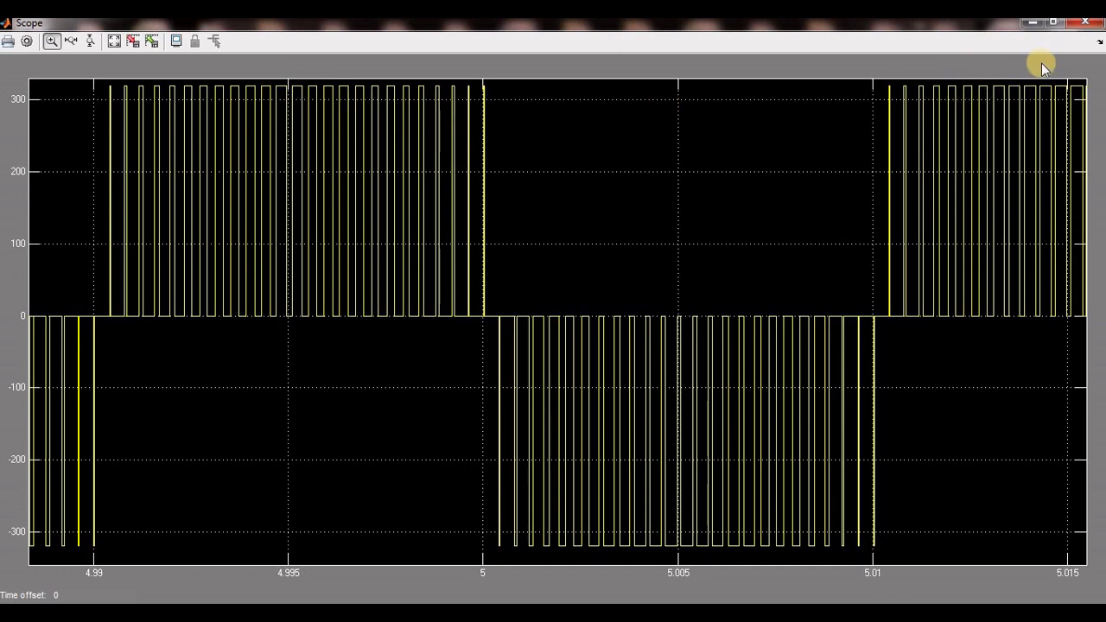
left_click(1085, 24)
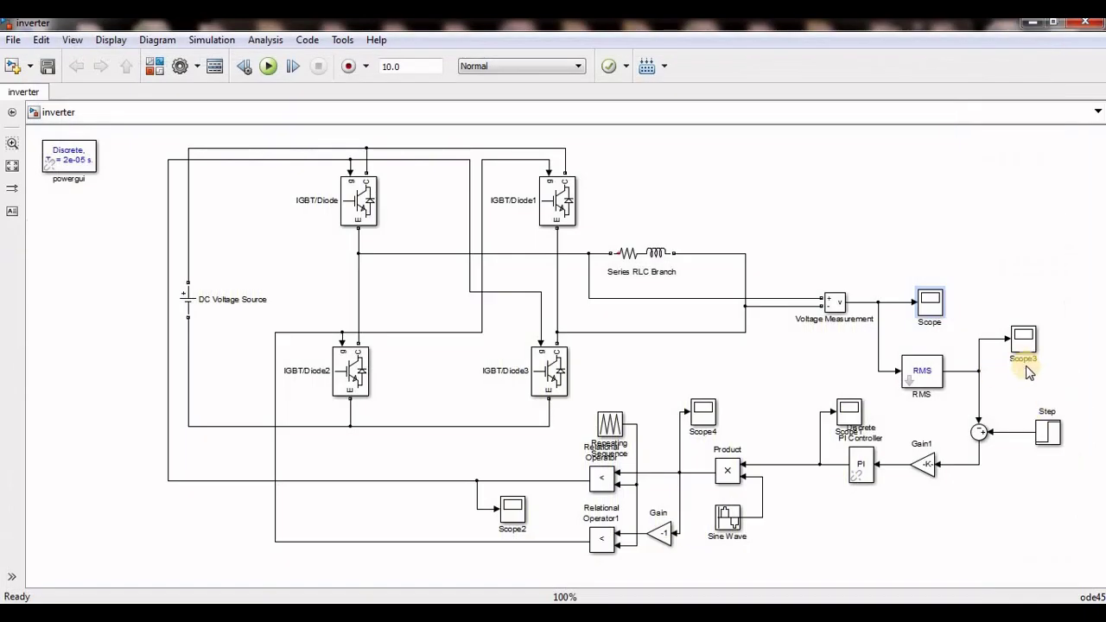
- Set the Step block's final value to 100
double_click(1046, 432)
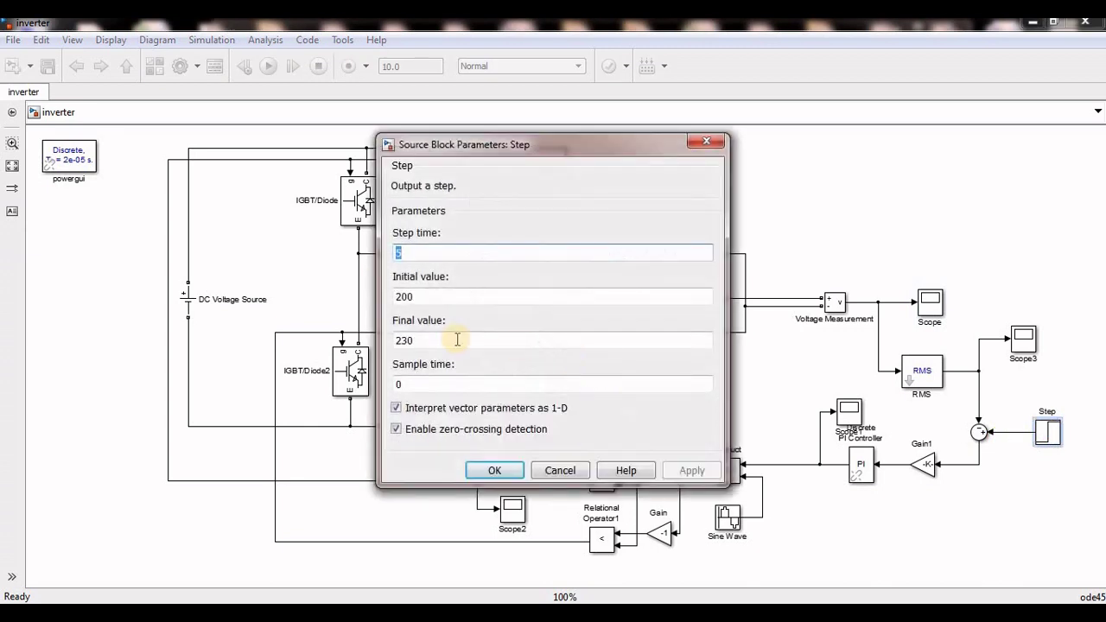
double_click(434, 340)
type("100")
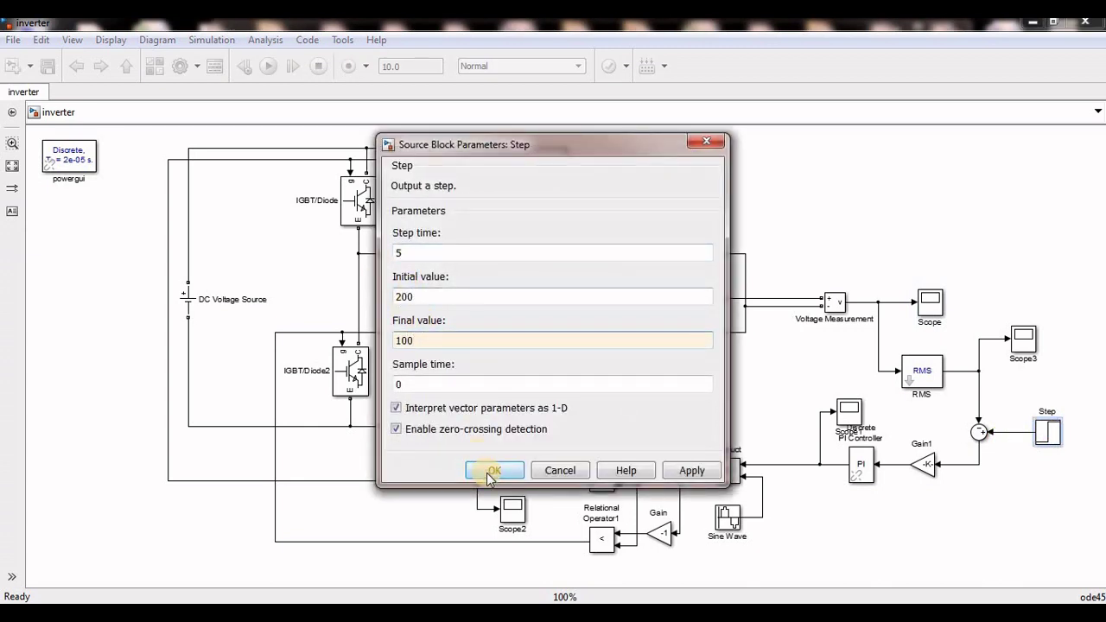
left_click(490, 471)
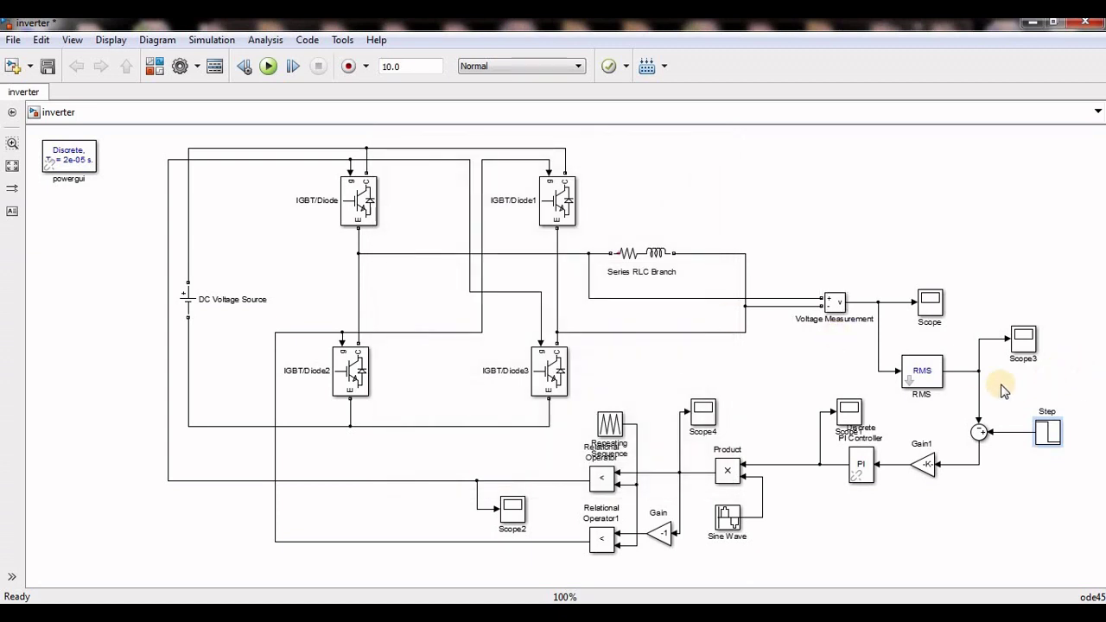
left_click(1054, 432)
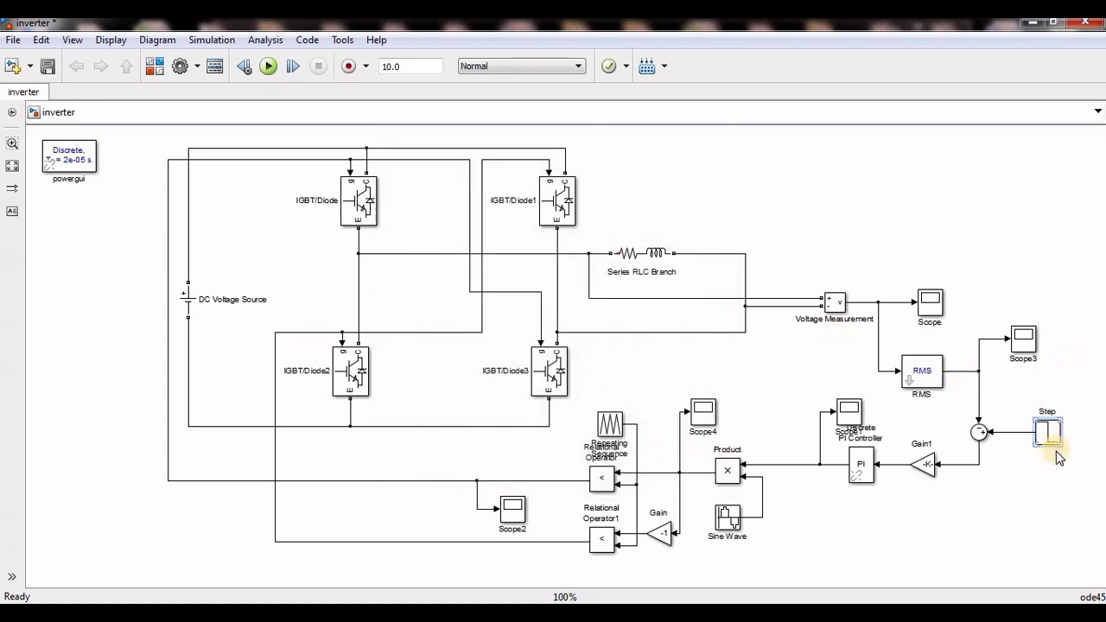
- Run the simulation for 10.0 s and examine the autoscaled RMS voltage on Scope3, closing in on the transition at 5 s
left_click(269, 68)
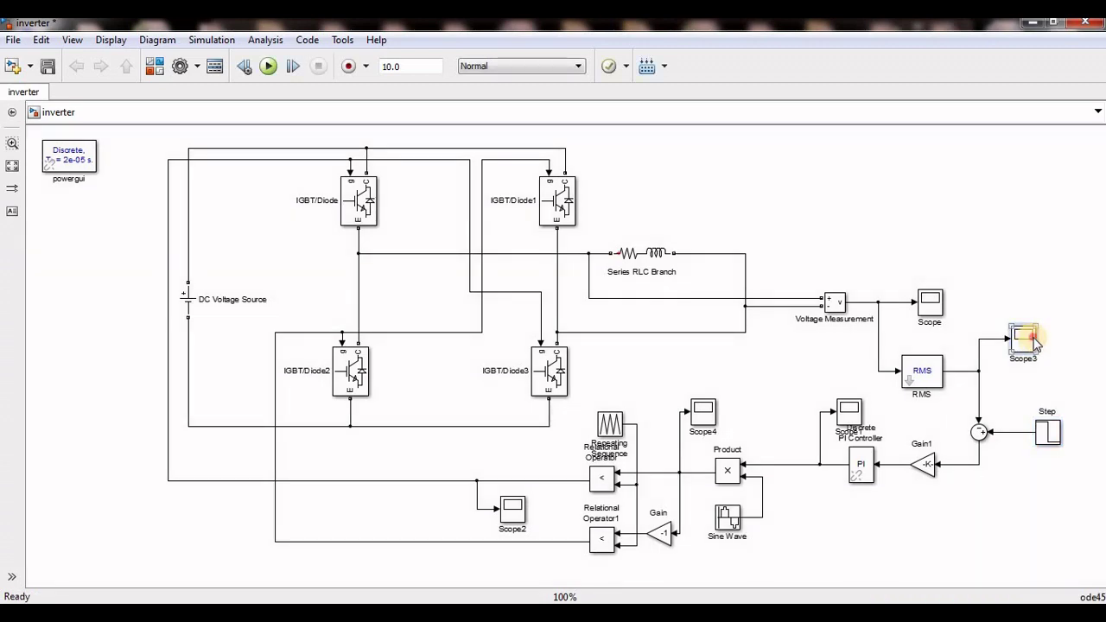
double_click(1028, 337)
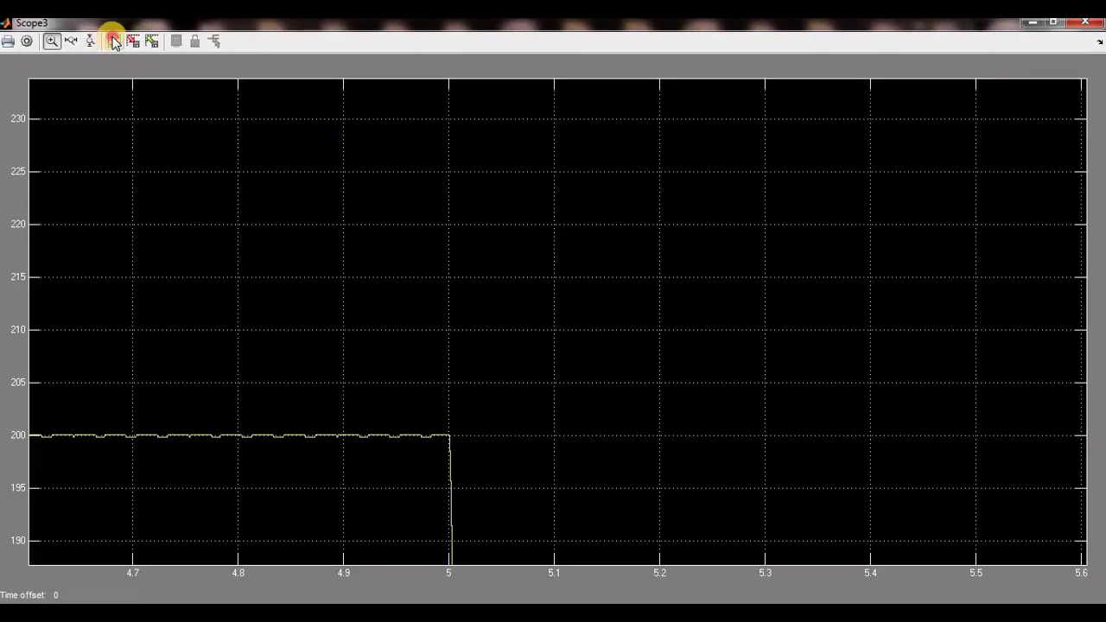
left_click(114, 41)
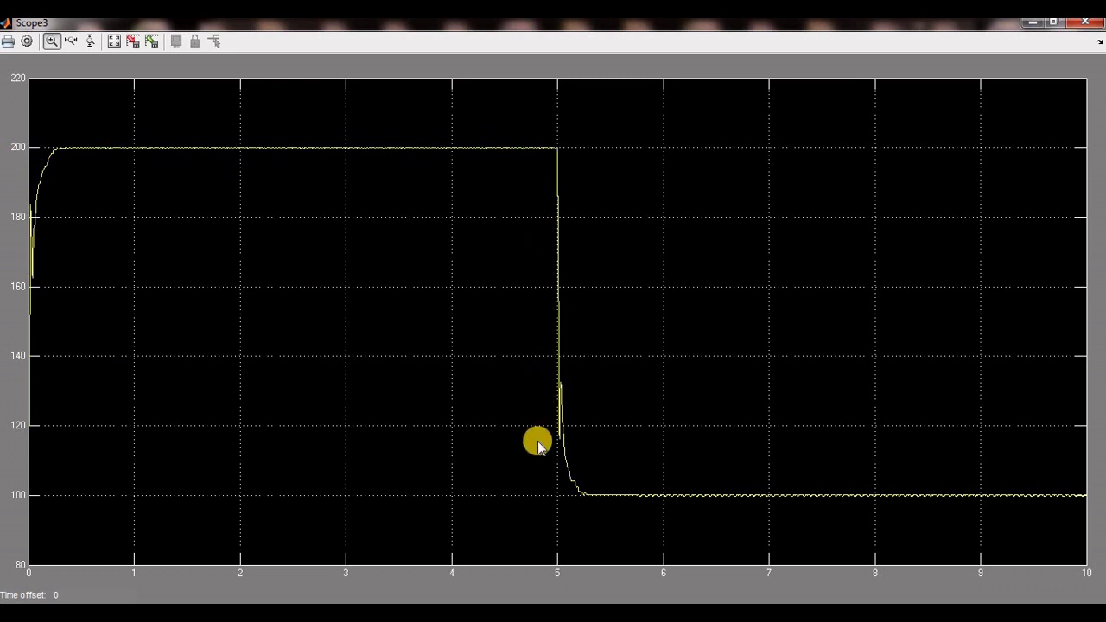
left_click_drag(628, 116, 500, 536)
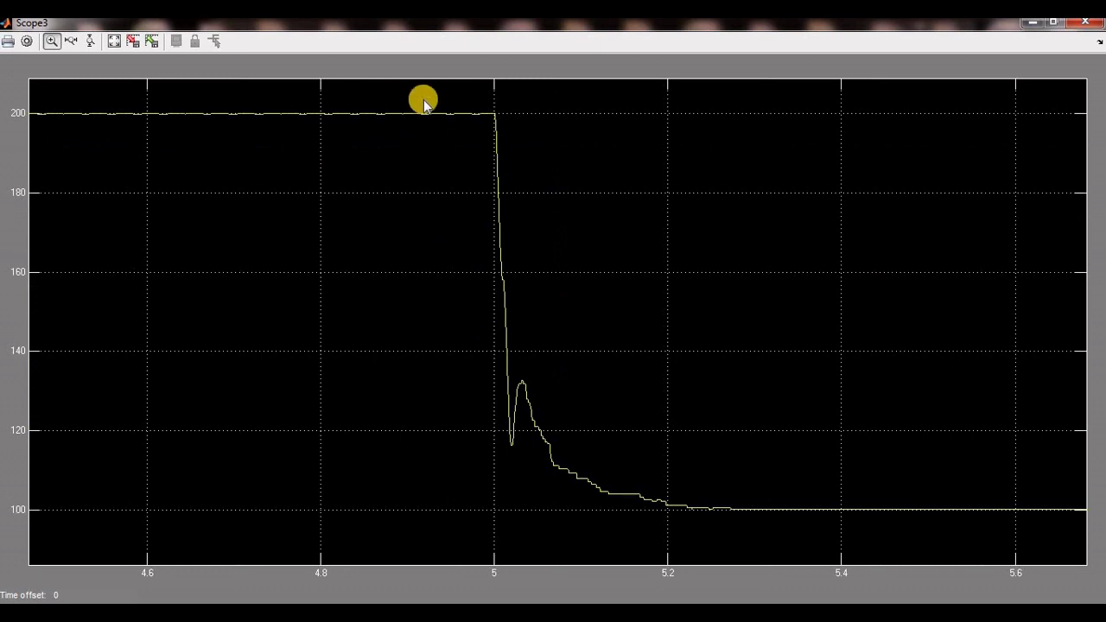
left_click_drag(424, 99, 734, 568)
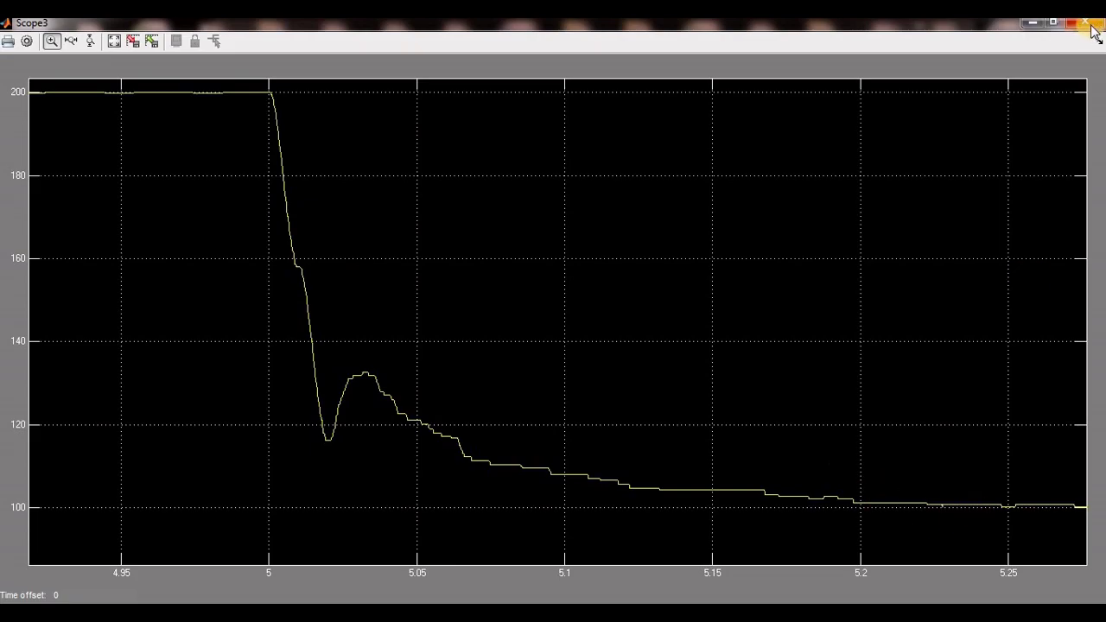
left_click(1090, 26)
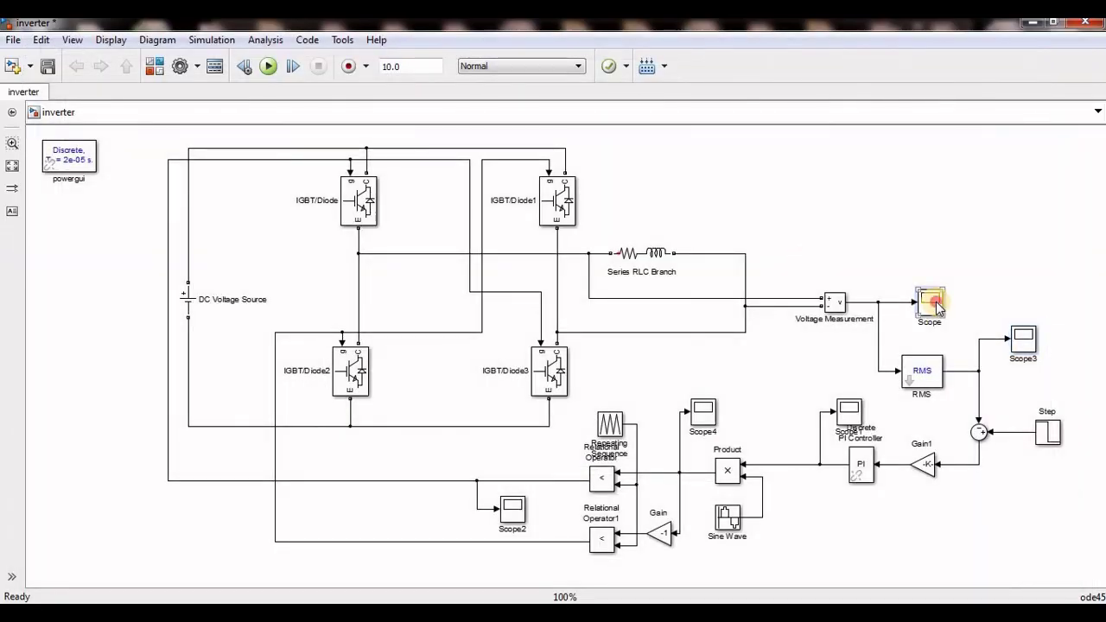
- Compare the output voltage's PWM pulse widths on Scope before and after the 5 s step, and restore the autoscaled view
double_click(931, 301)
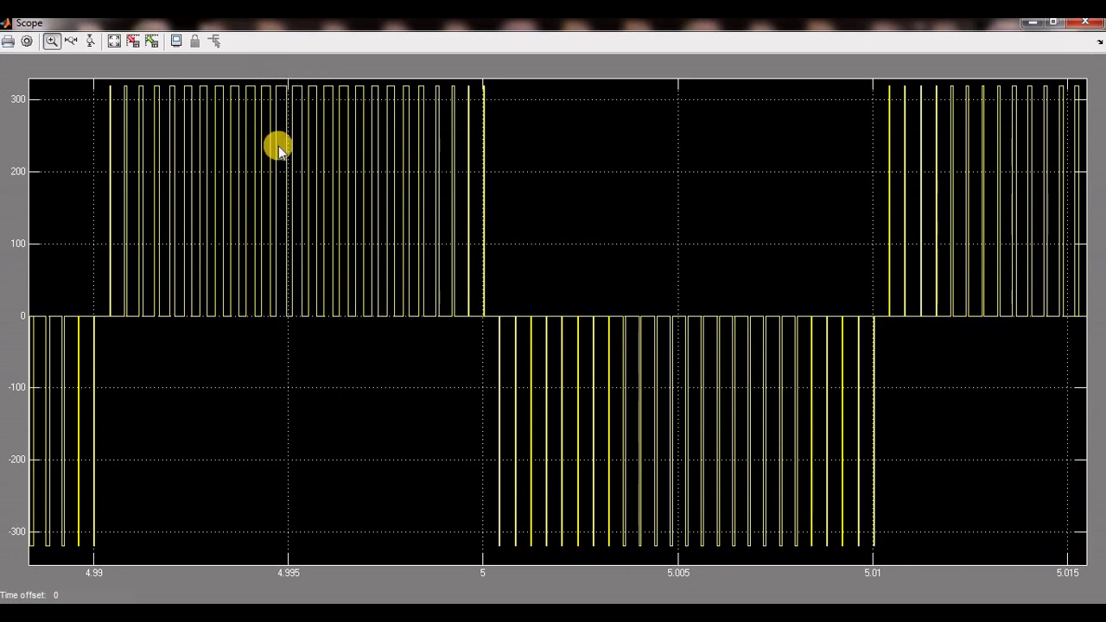
left_click(115, 41)
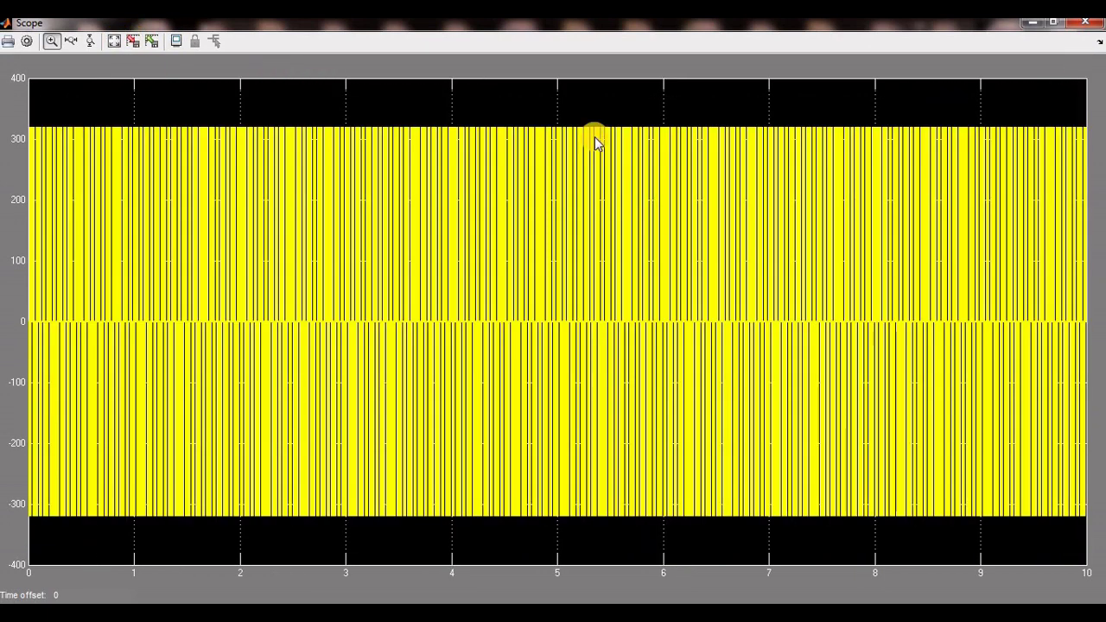
left_click_drag(586, 115, 531, 539)
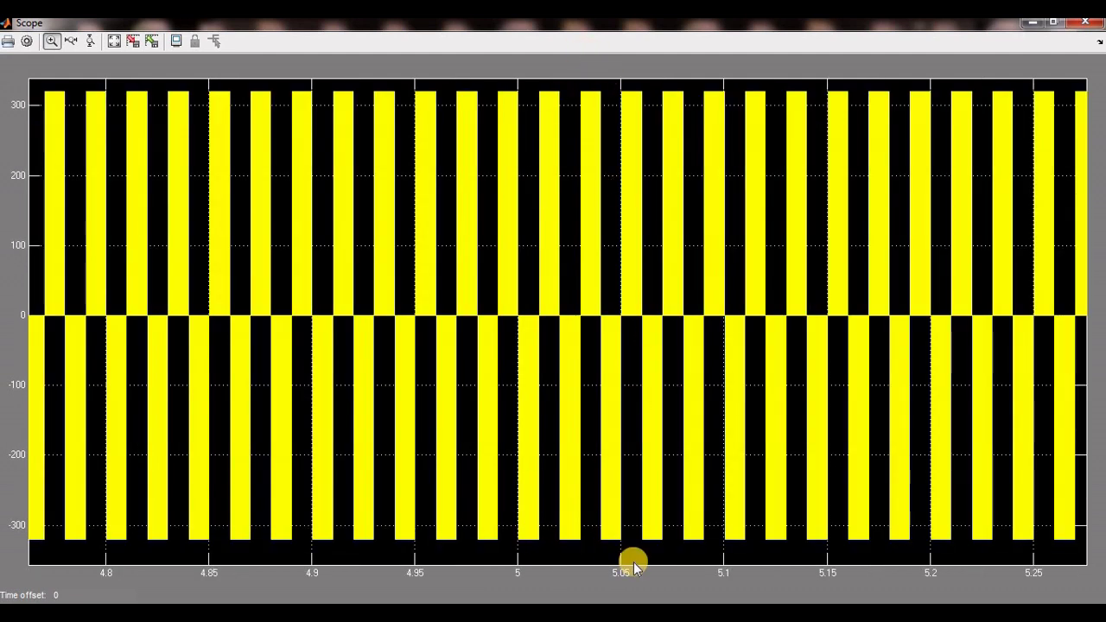
left_click_drag(633, 563, 451, 84)
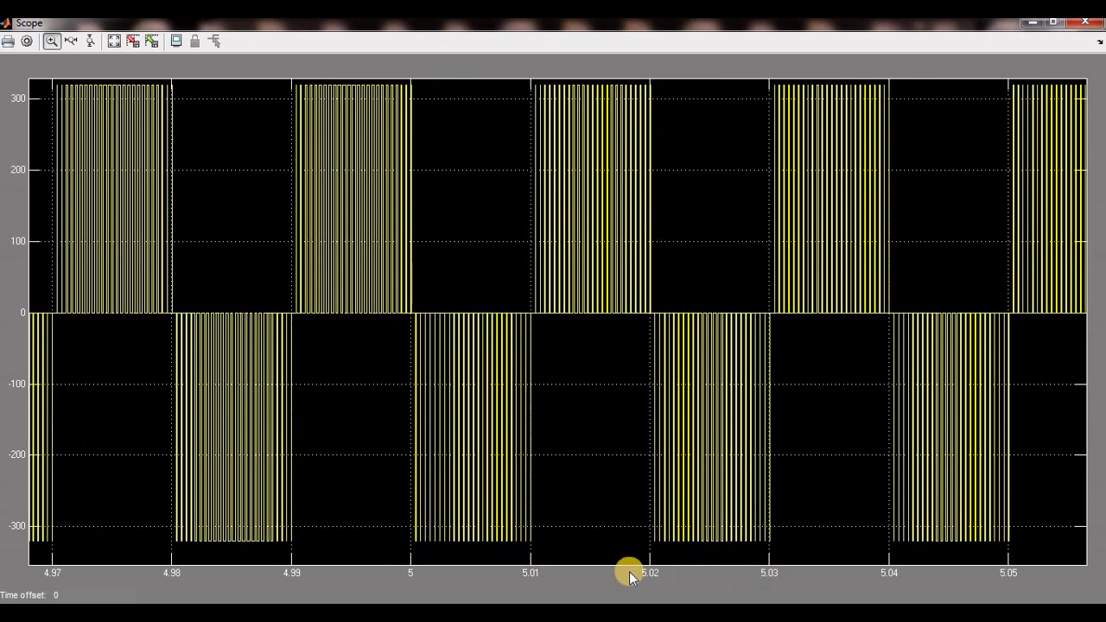
left_click(482, 337)
left_click_drag(623, 560, 208, 77)
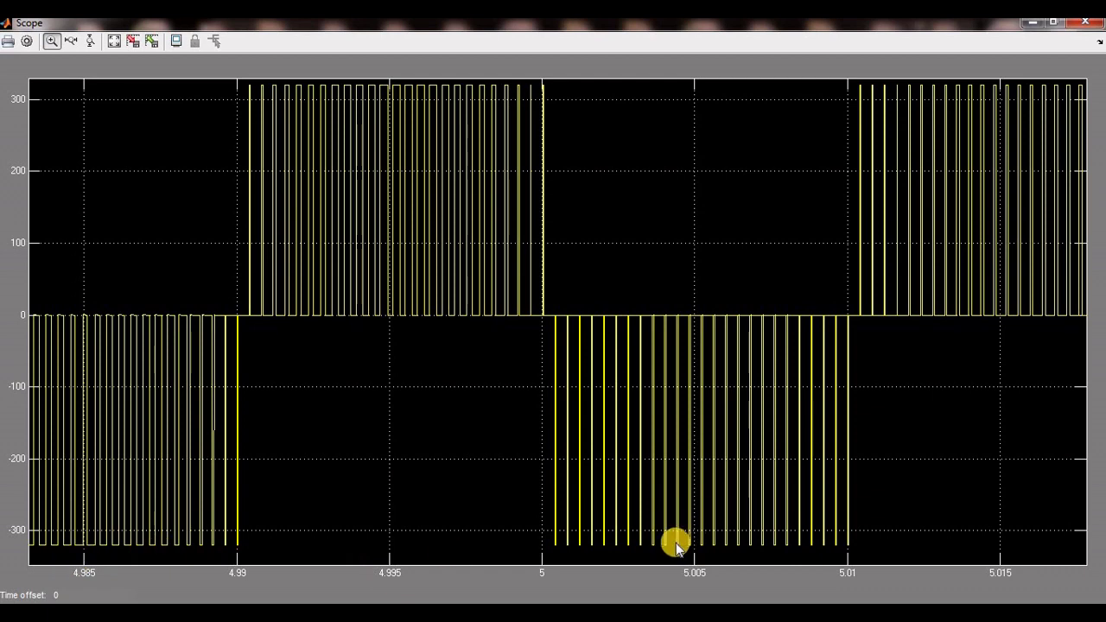
left_click(114, 41)
left_click(1080, 26)
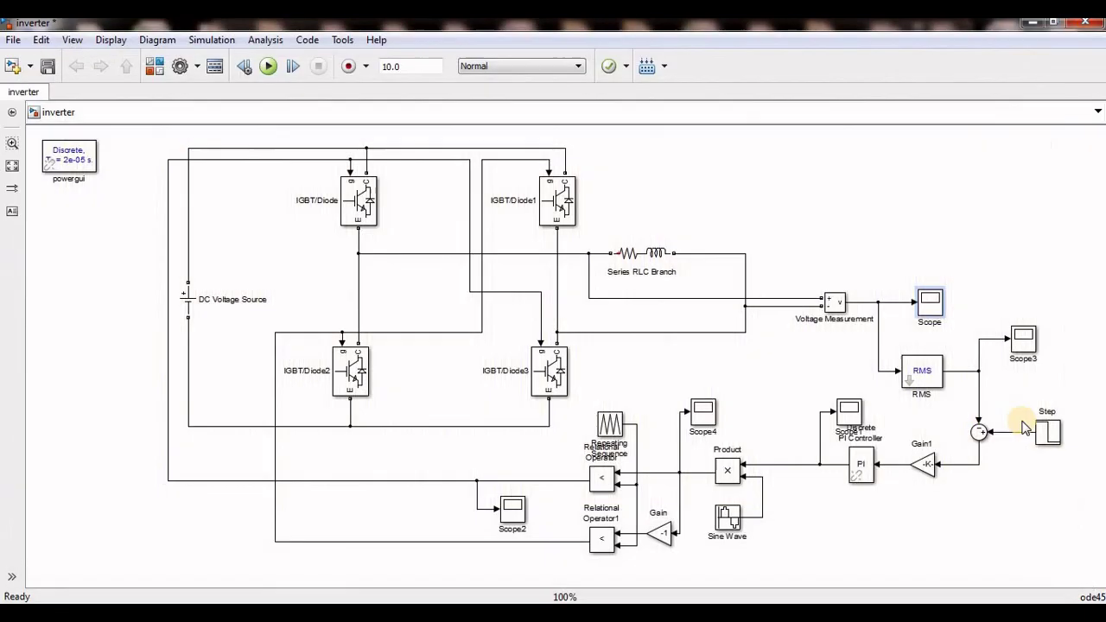
- Inspect the output voltage's PWM pulses on Scope, closing in on the range from about 4.65 to 5.25 s
double_click(929, 301)
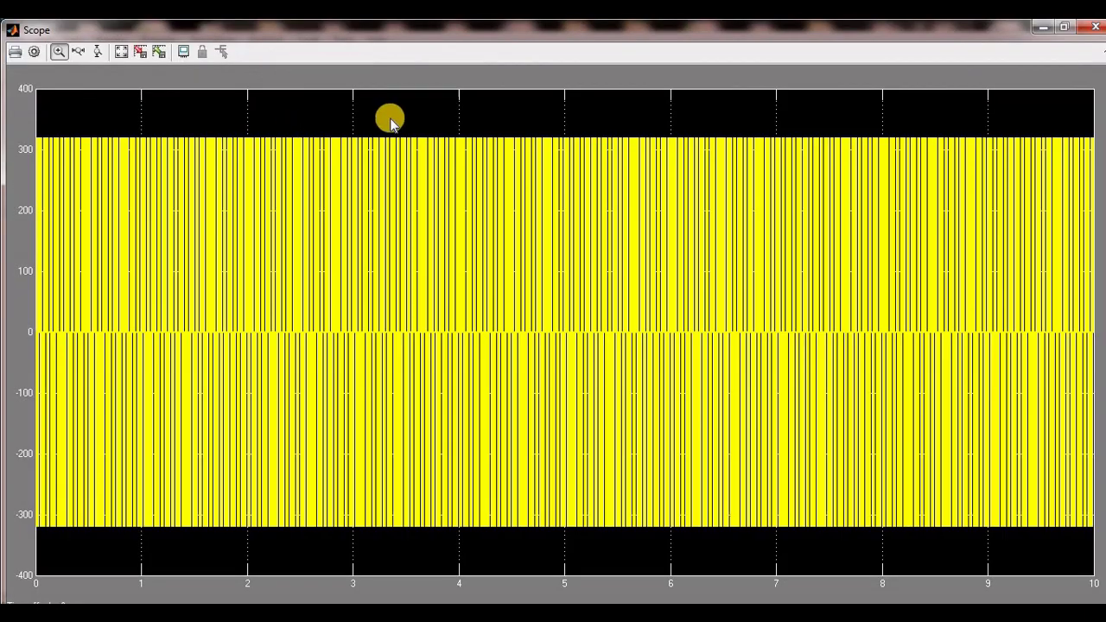
left_click_drag(415, 131, 753, 147)
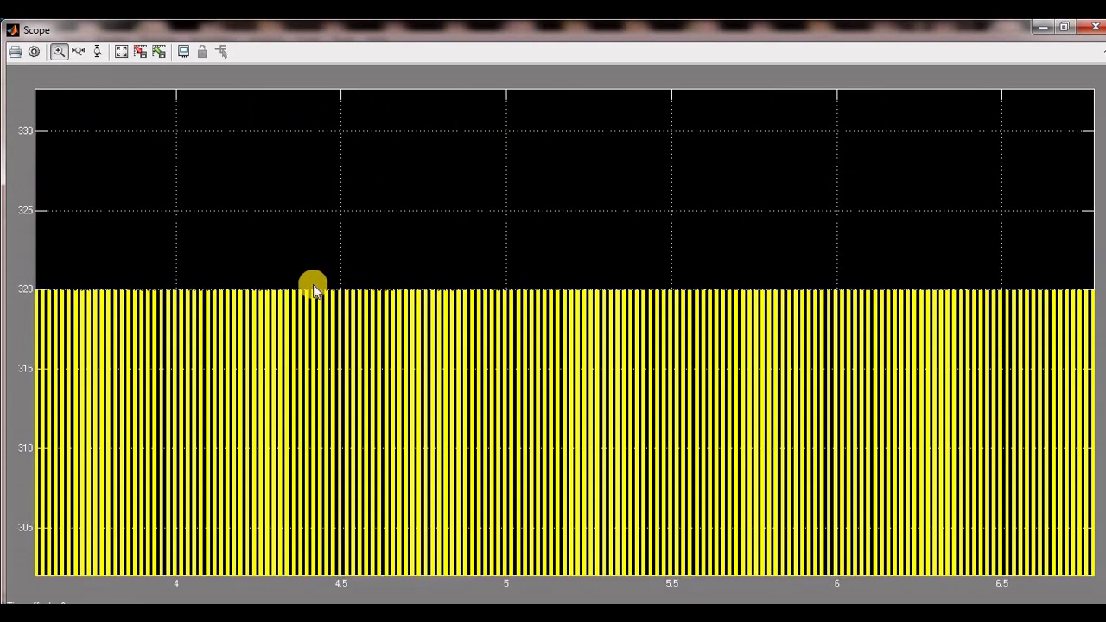
left_click_drag(301, 279, 791, 315)
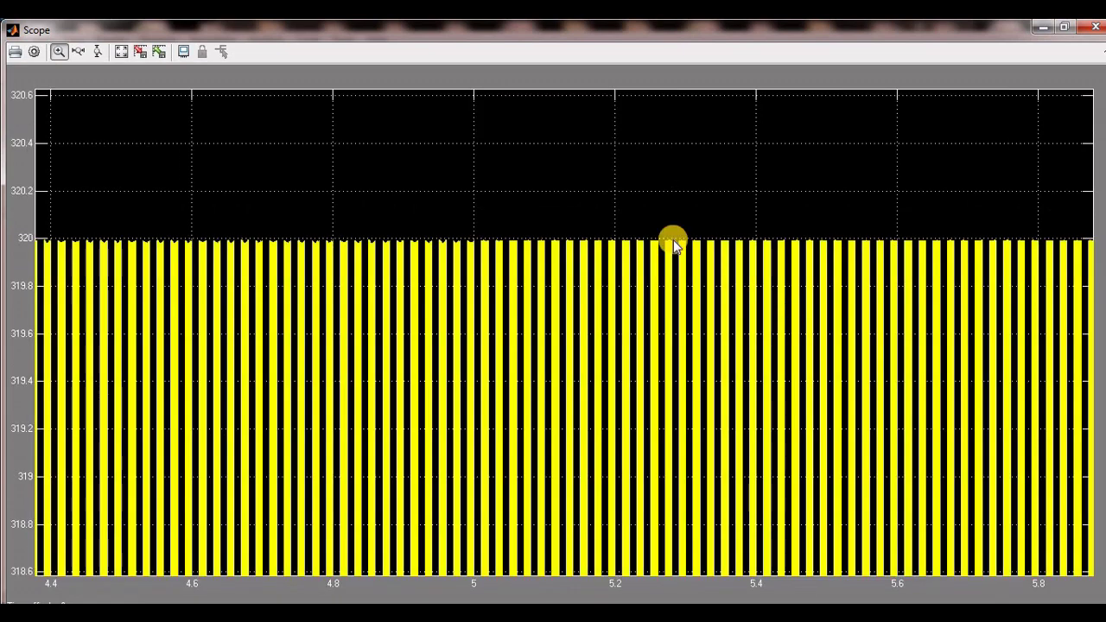
left_click_drag(628, 233, 223, 330)
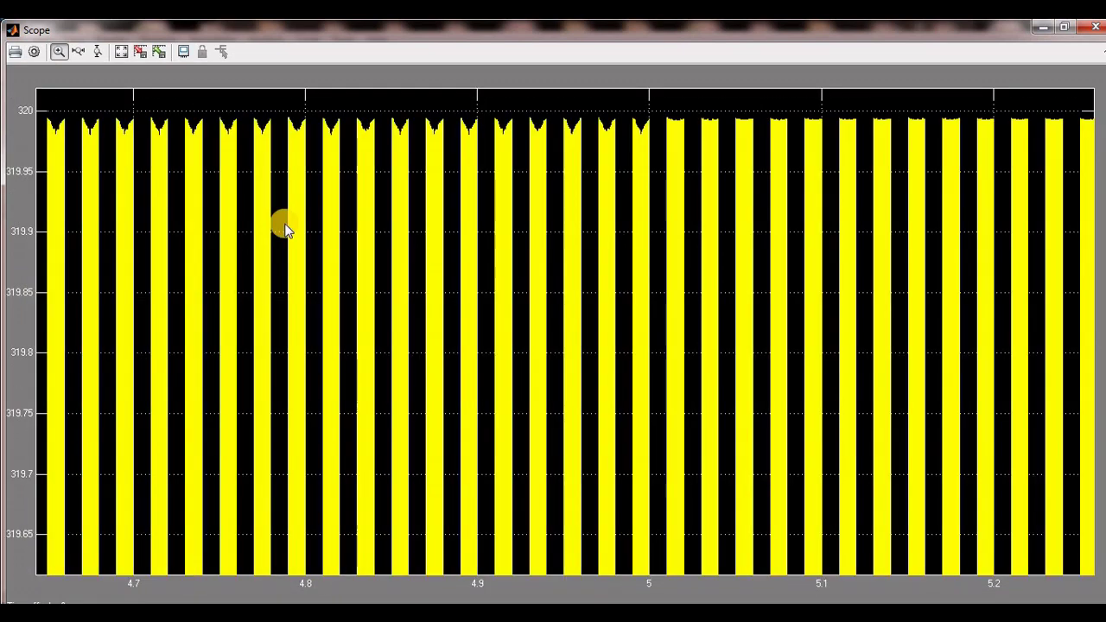
left_click(1096, 28)
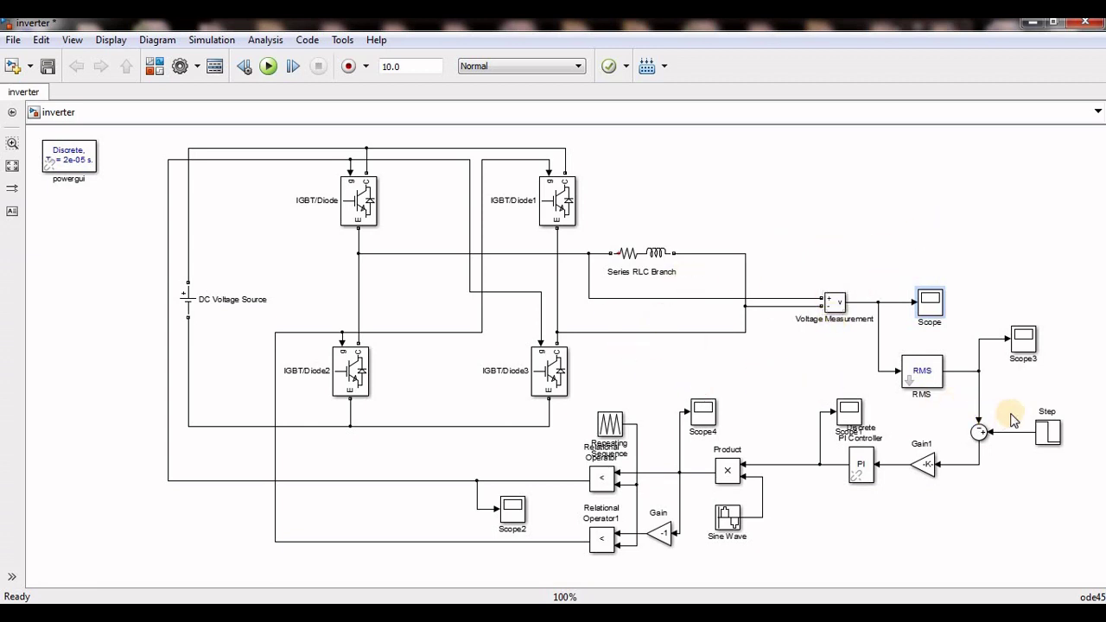
- Review the feedback control section from the Step block to the relational operators, pointing out the Discrete PI Controller
left_click_drag(1078, 407, 563, 567)
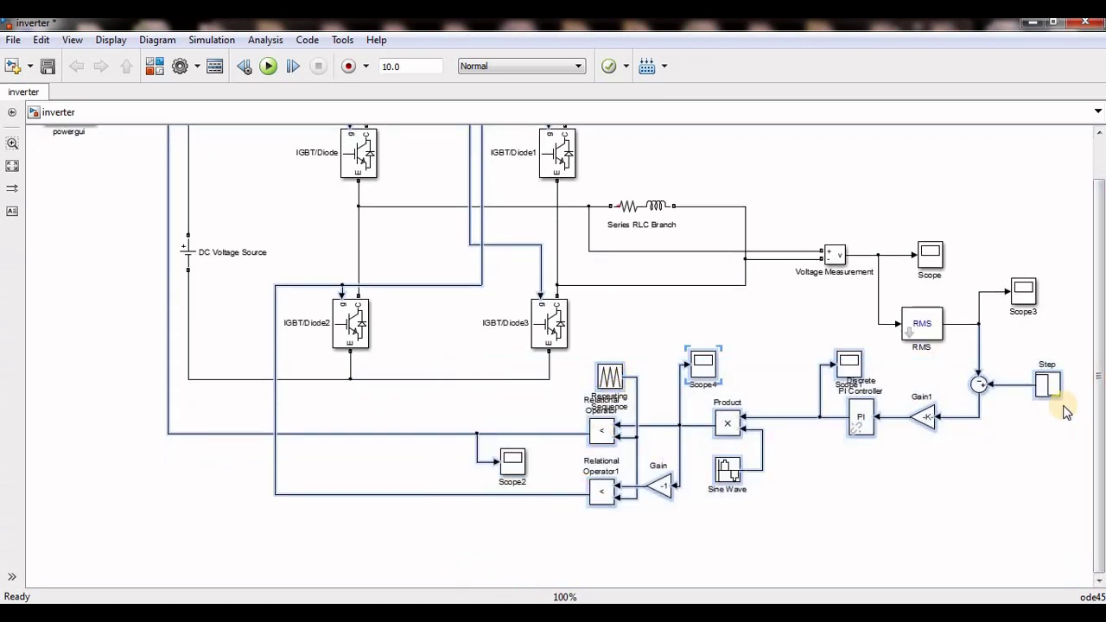
left_click(1035, 445)
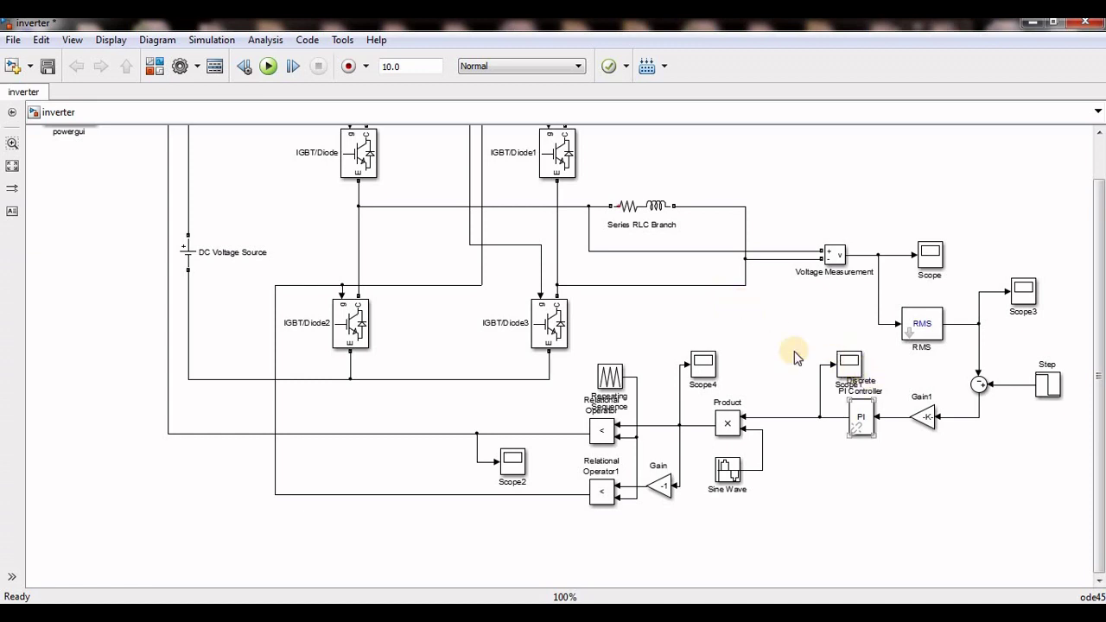
left_click(852, 385)
left_click(815, 378)
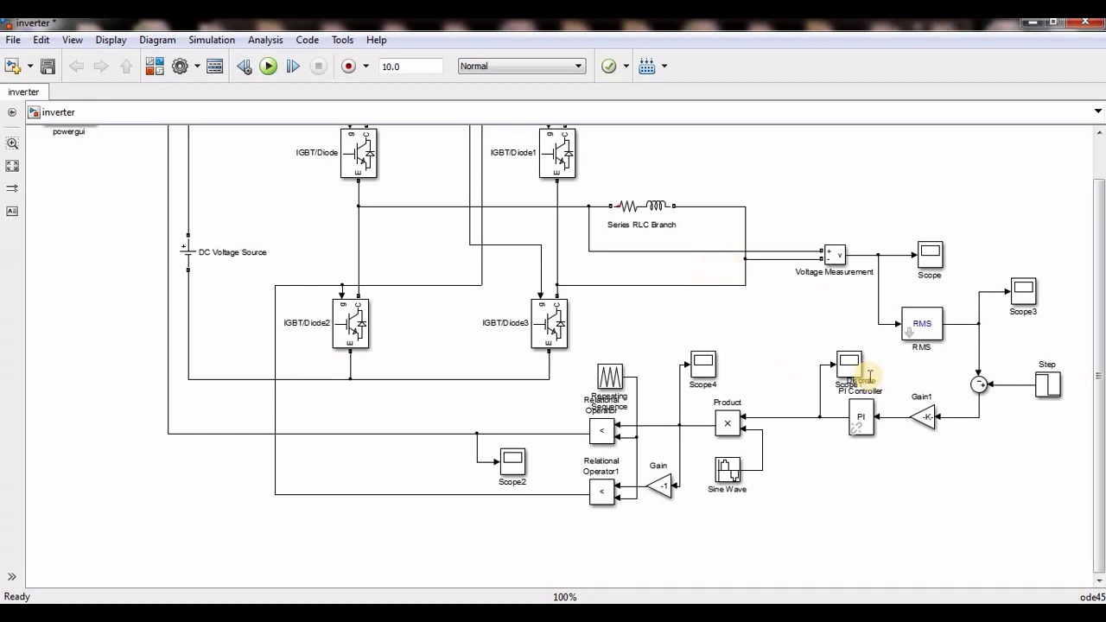
left_click(867, 380)
scroll(737, 265, "up", 2)
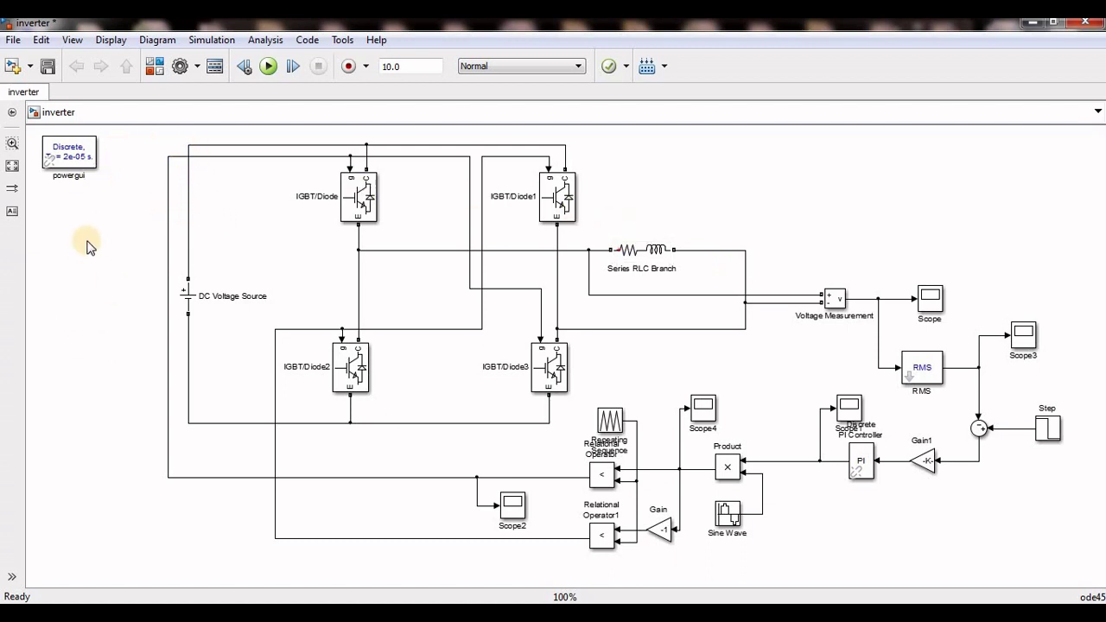
- Trace the power circuit from the DC Voltage Source through the IGBT bridge to the load and the RMS voltage scope
left_click(184, 306)
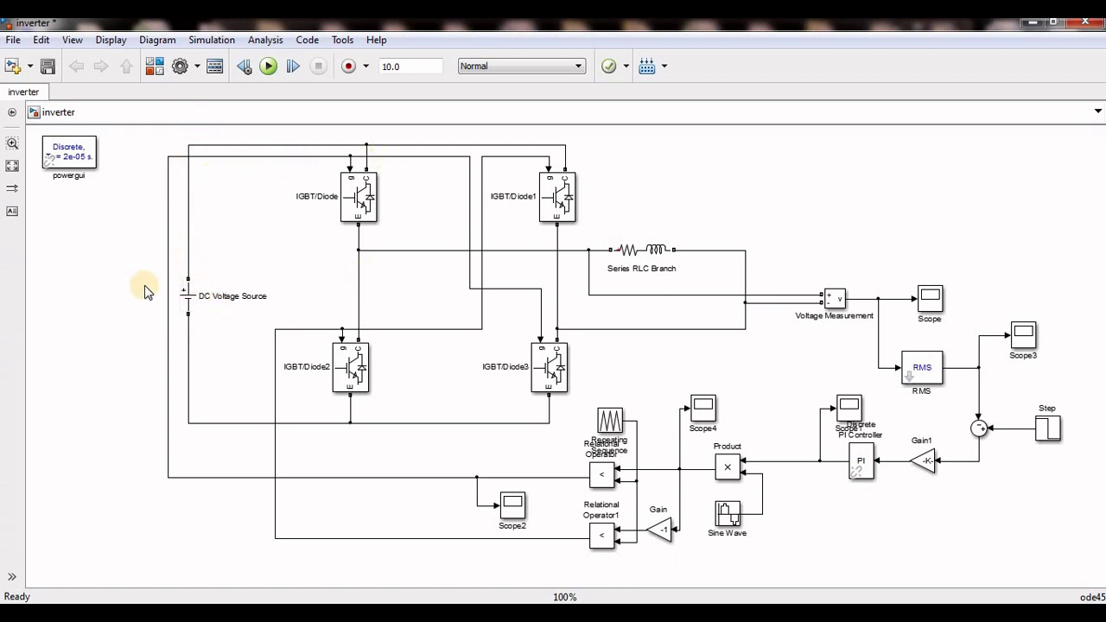
left_click(186, 318)
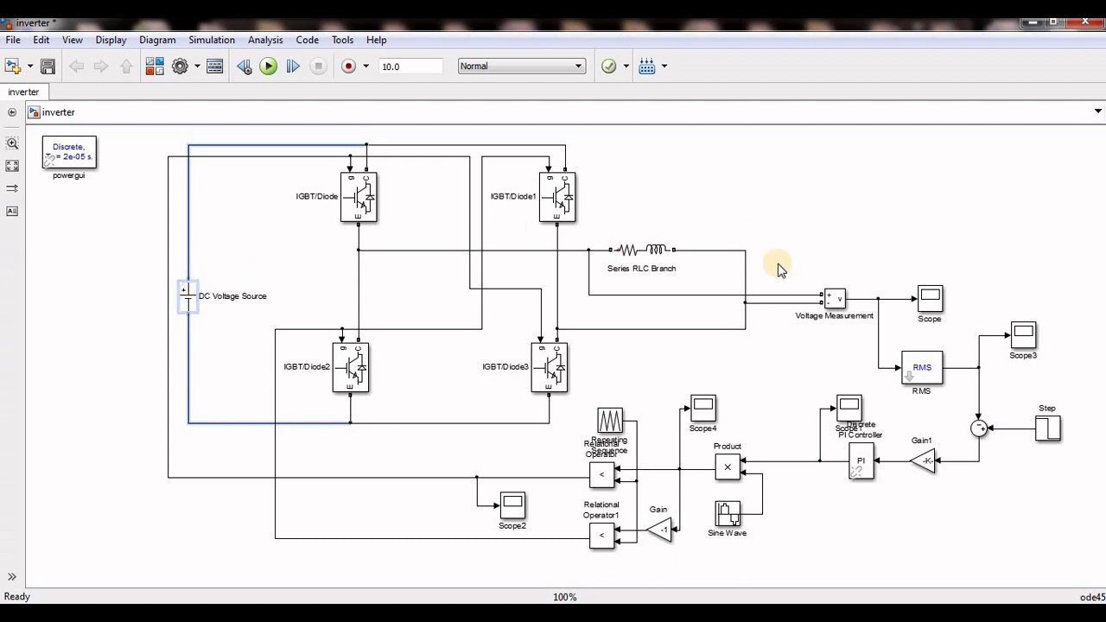
left_click(431, 227)
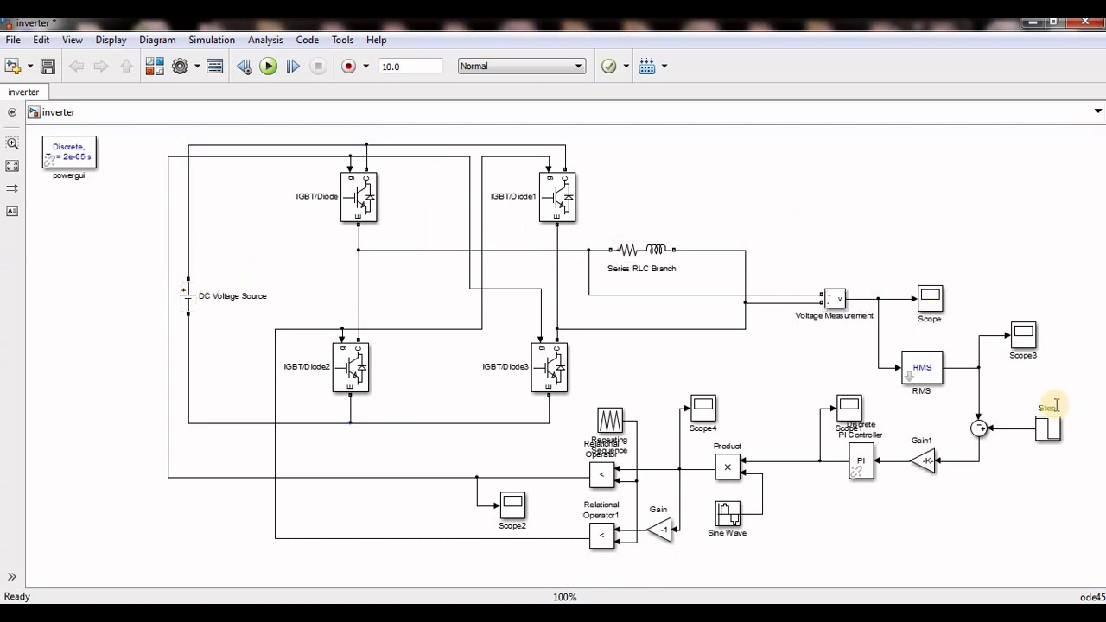
left_click(1019, 345)
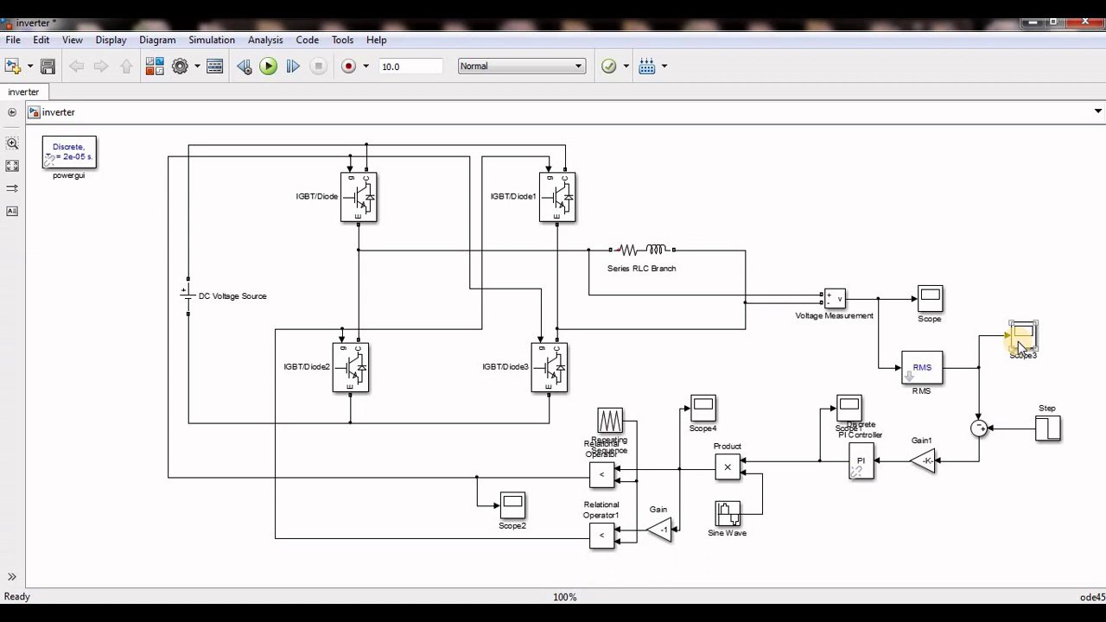
left_click(703, 259)
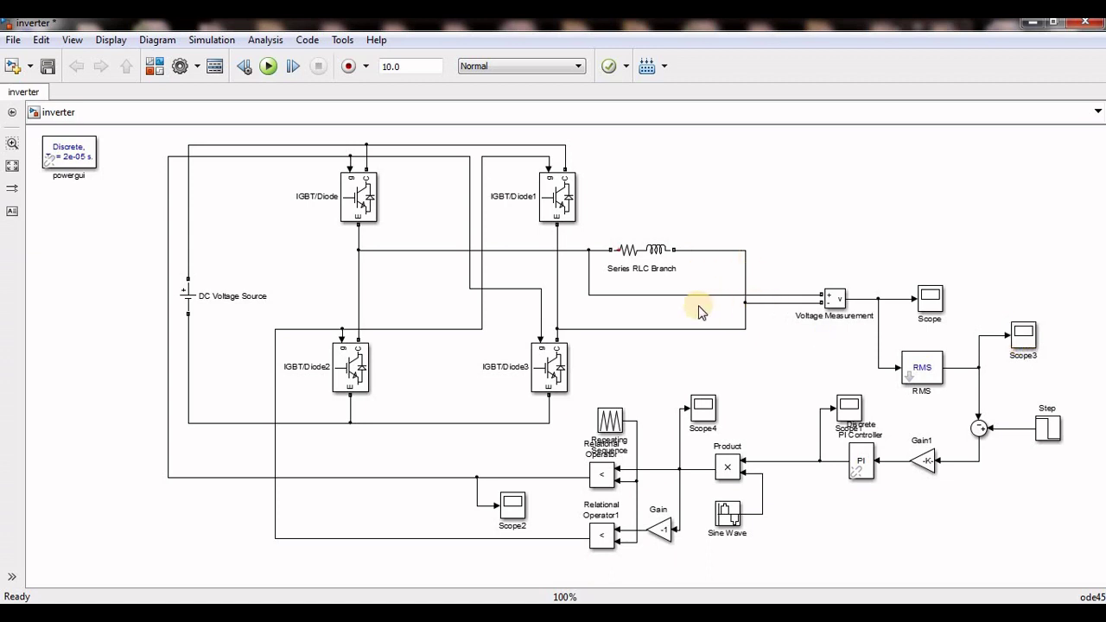
- Examine the autoscaled PI controller output on Scope1 over 10 s, including a close look at the level after 5 s
left_click(848, 403)
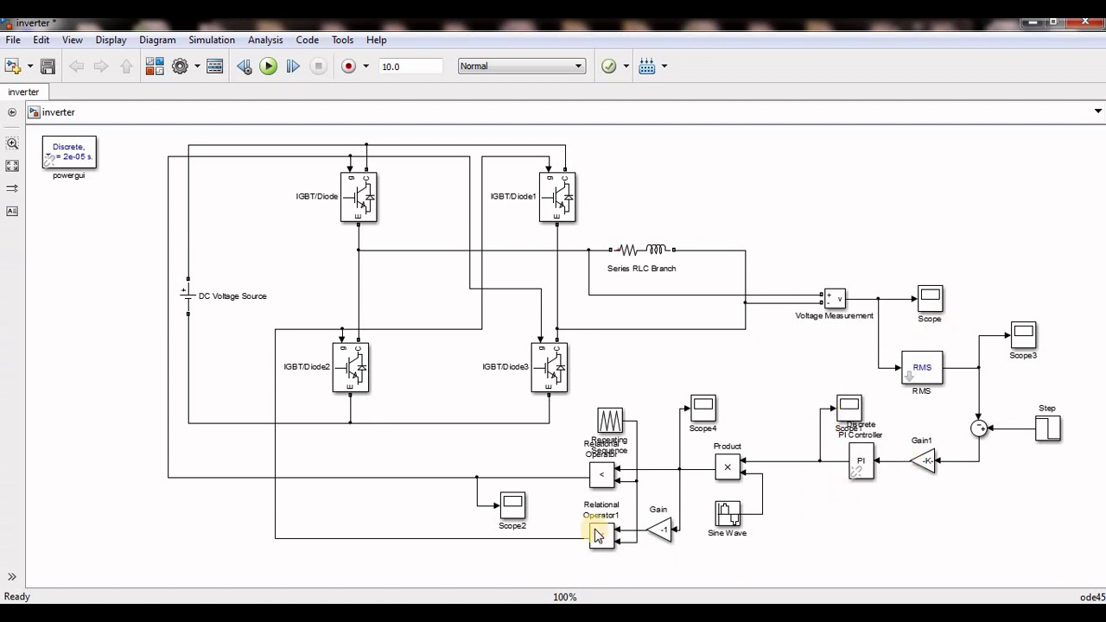
double_click(848, 406)
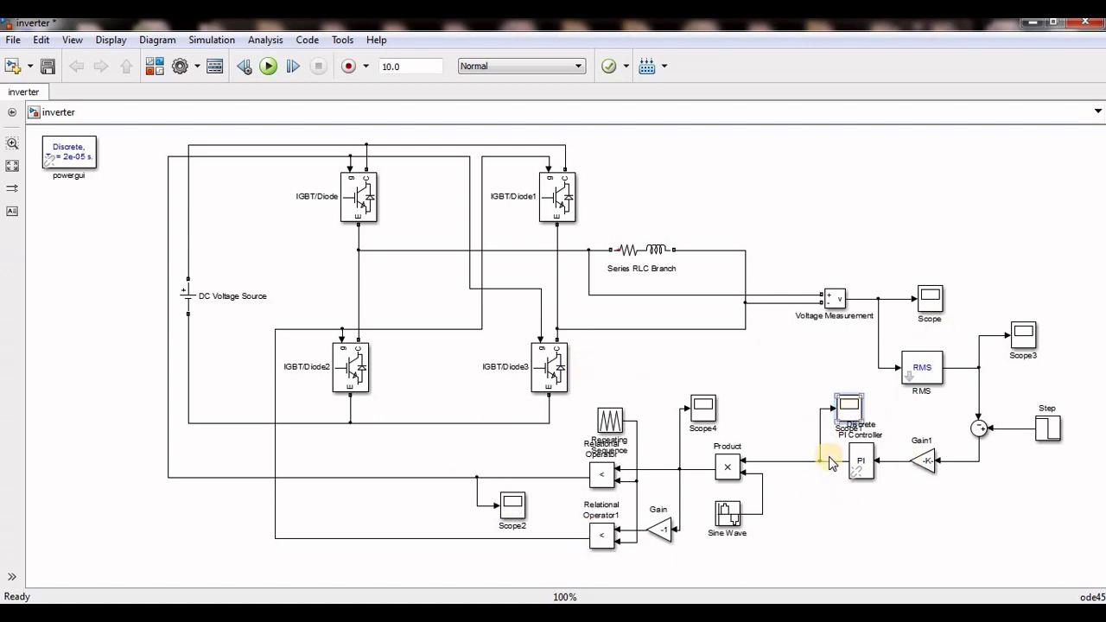
left_click(533, 223)
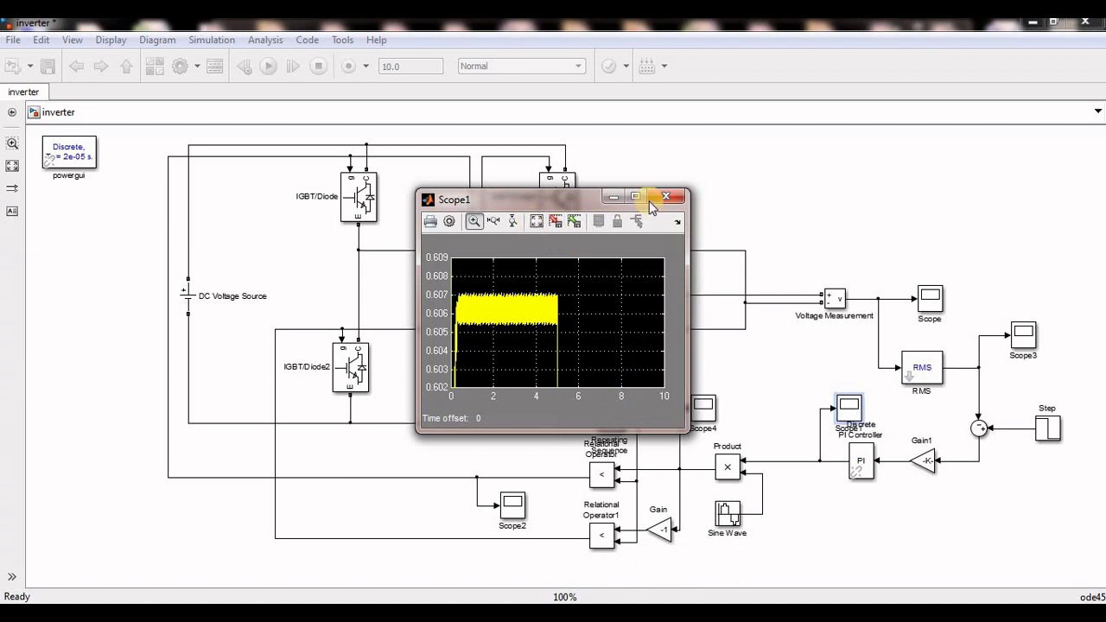
left_click(635, 196)
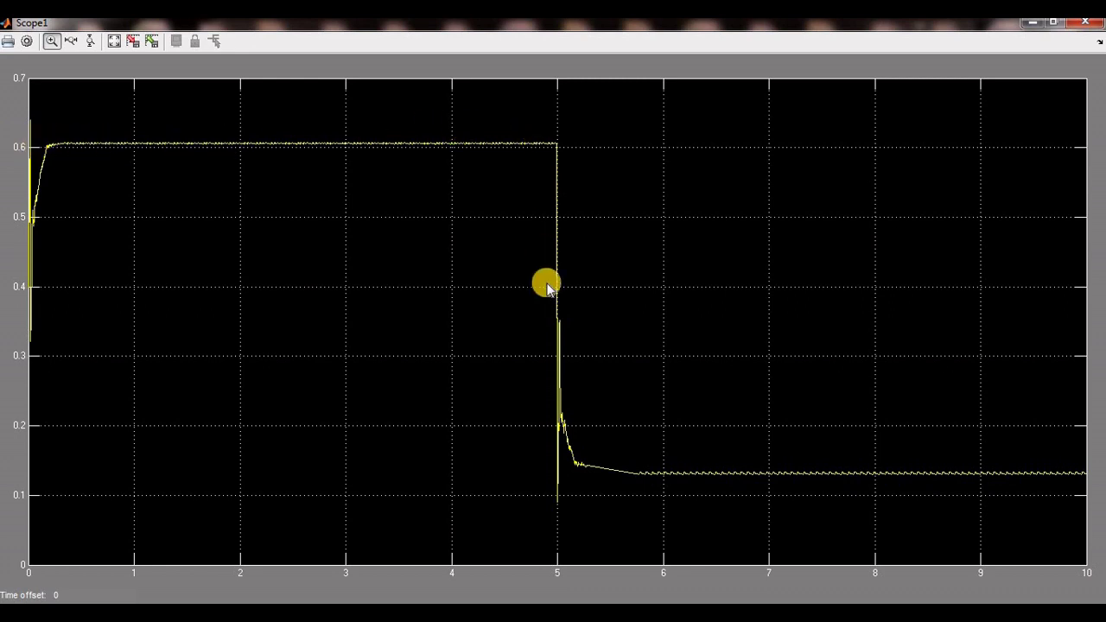
left_click_drag(1007, 461, 442, 503)
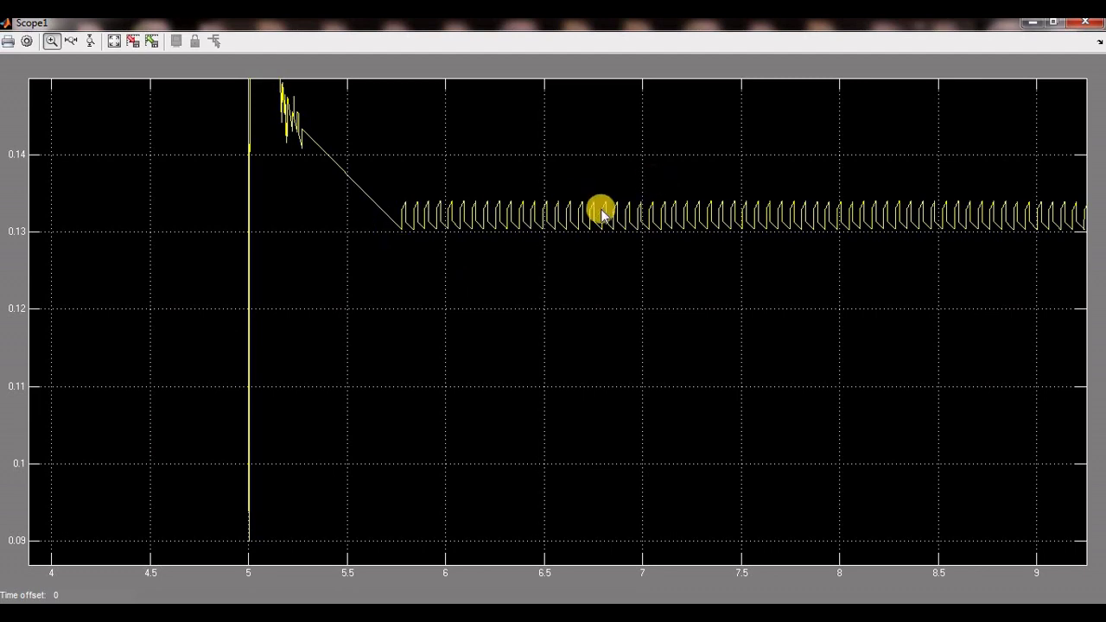
left_click(114, 41)
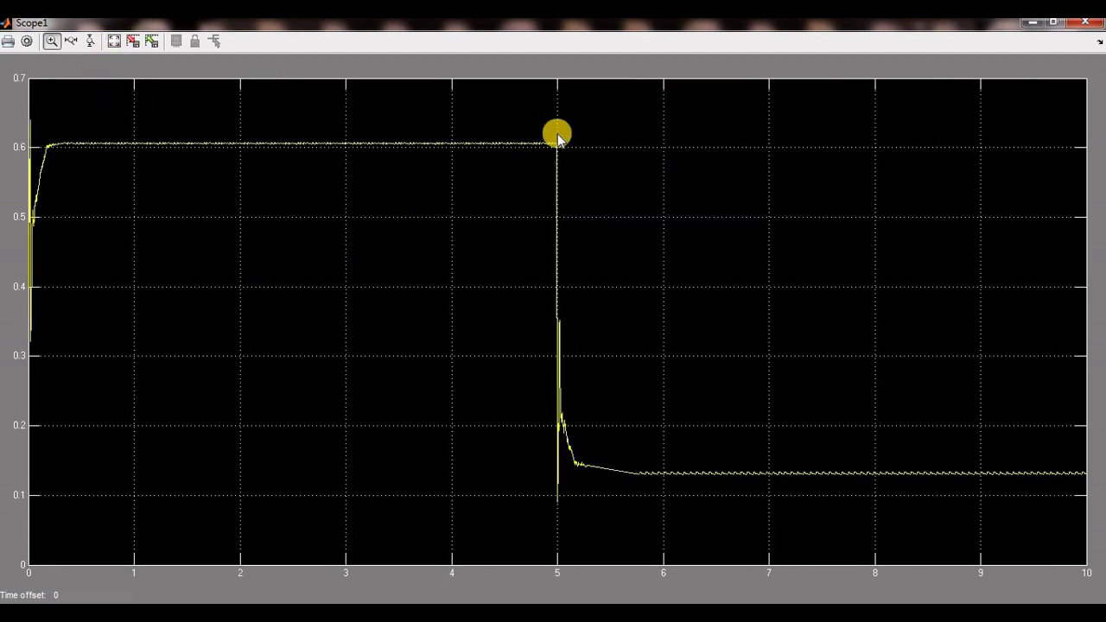
left_click(1082, 31)
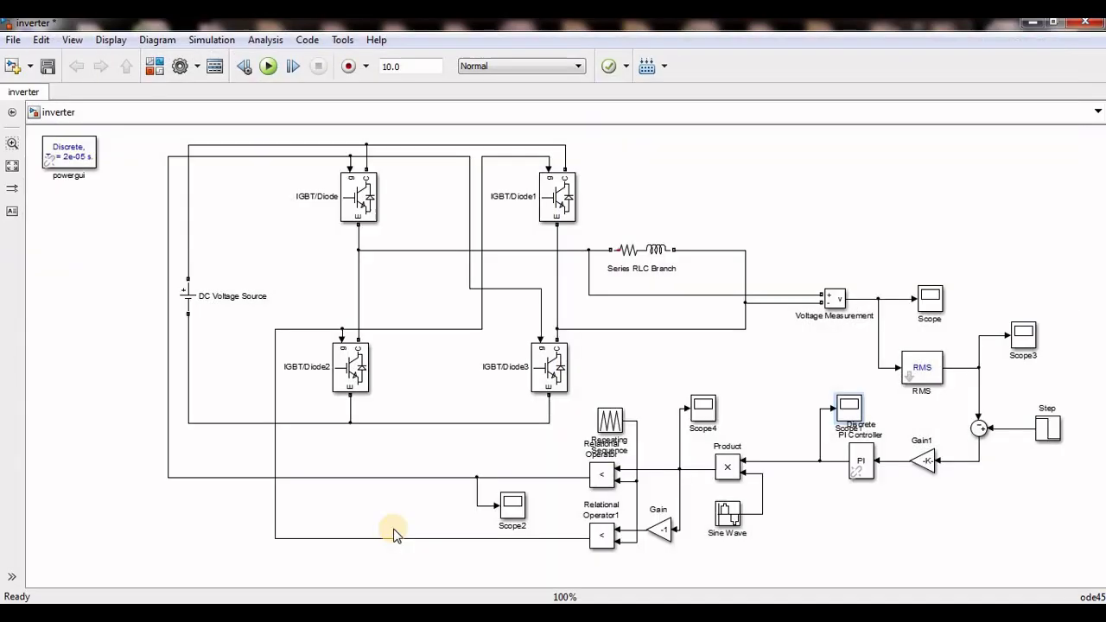
- Switch to Calculator to work out the voltage corresponding to the PI controller output, and close it
left_click(21, 612)
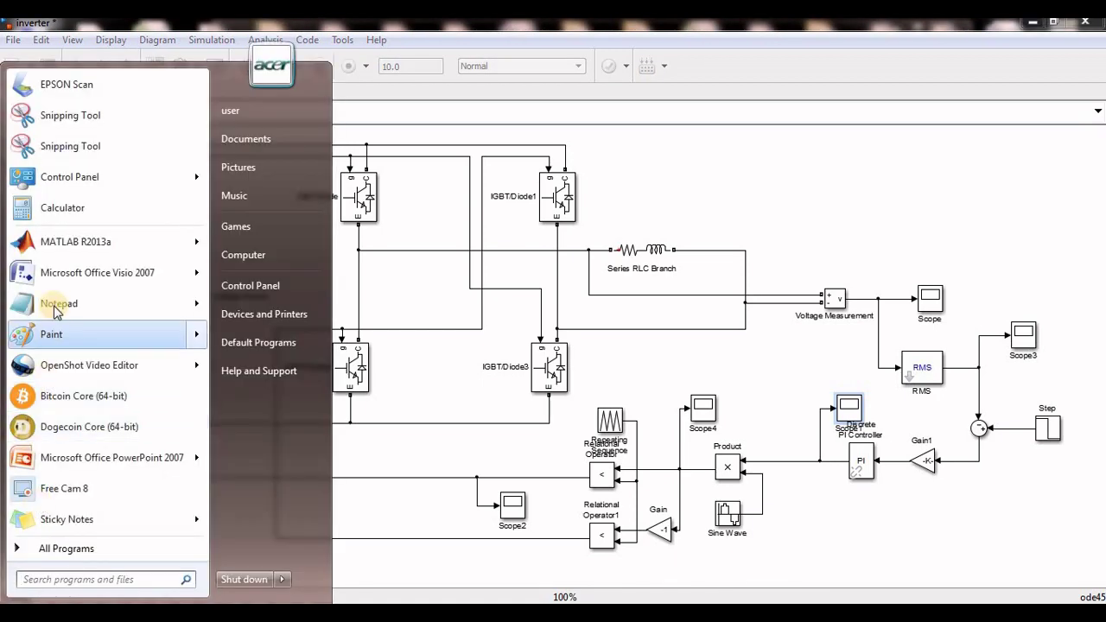
left_click(425, 255)
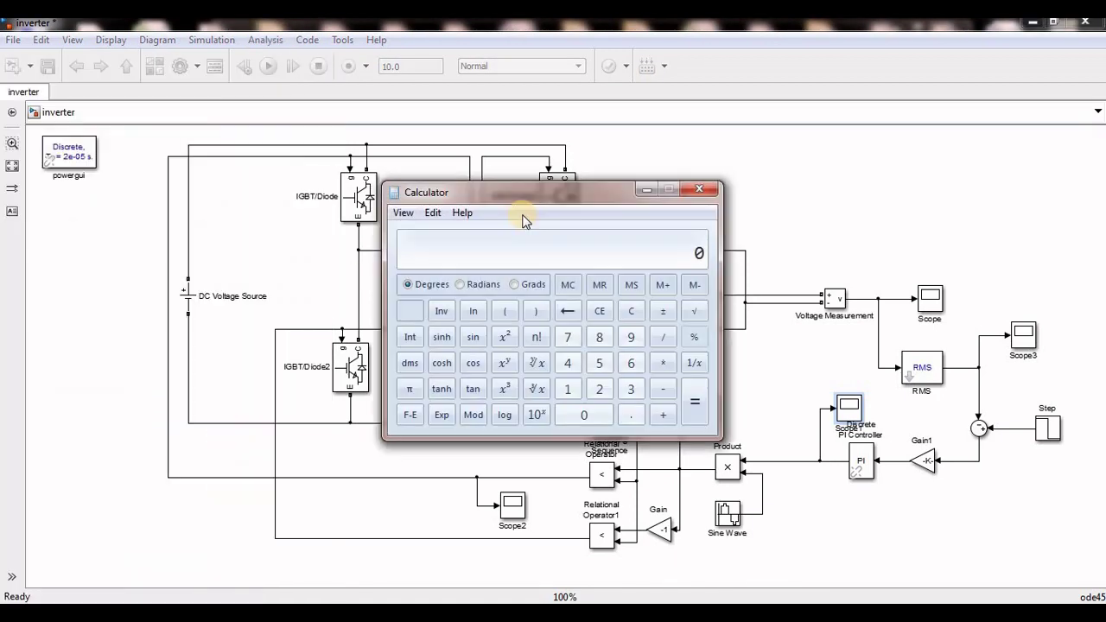
left_click_drag(554, 190, 481, 197)
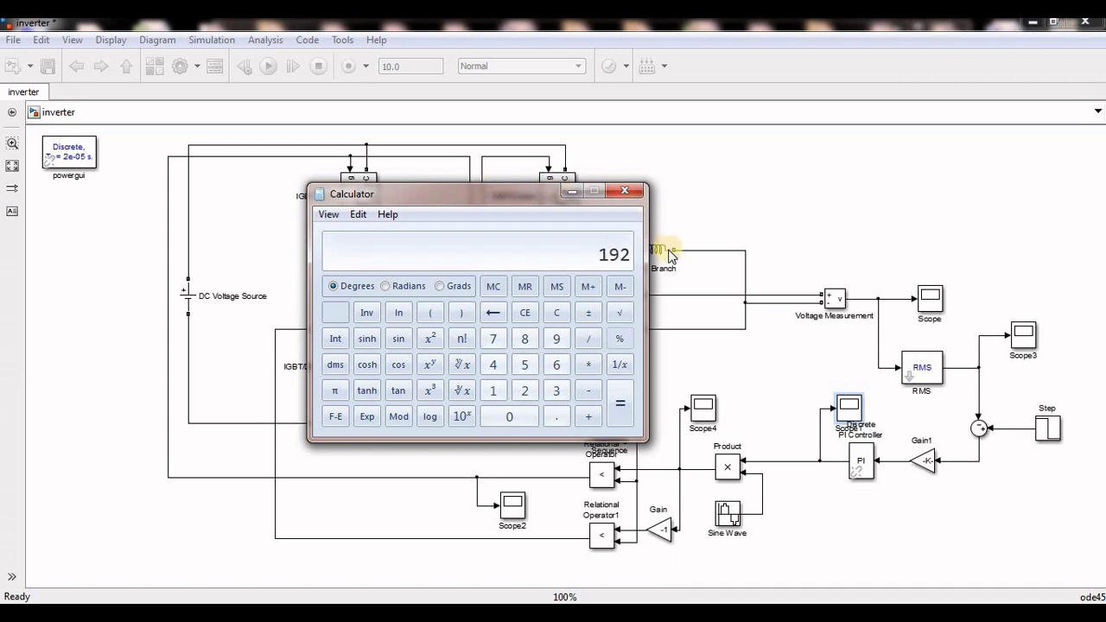
left_click(626, 190)
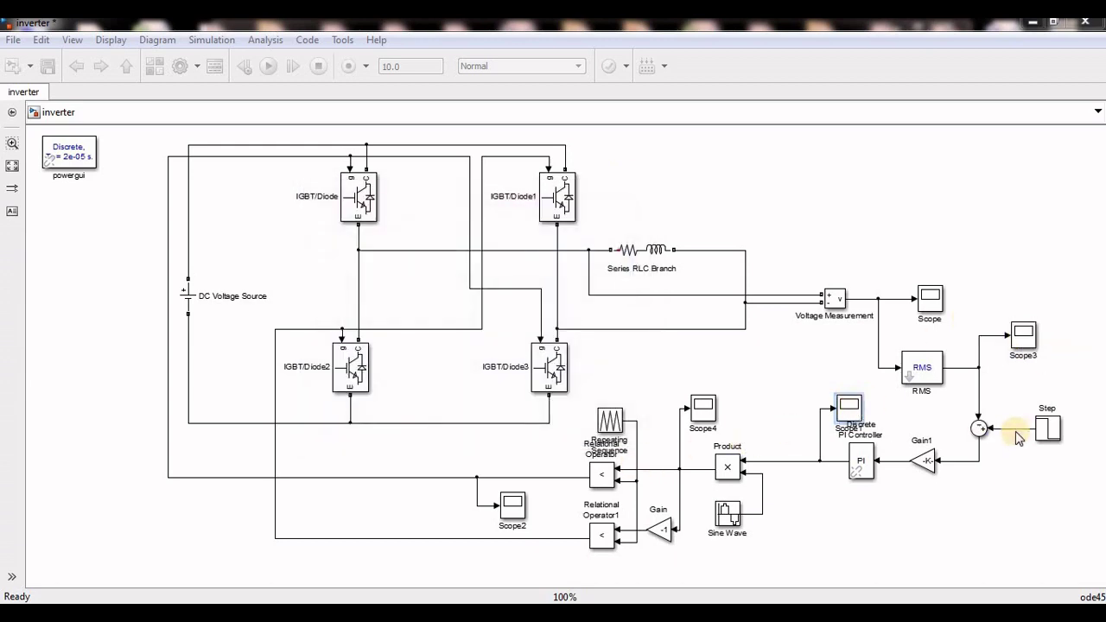
- Check the Step block's parameters and examine the PI controller output on Scope1 before 5 s
double_click(1043, 431)
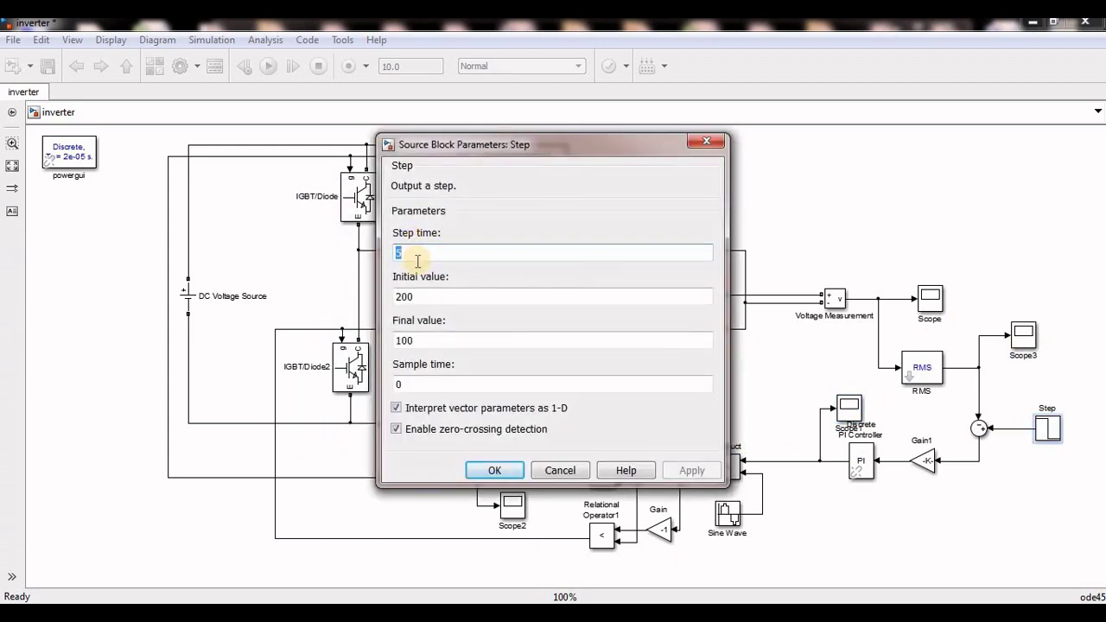
left_click(700, 143)
double_click(848, 406)
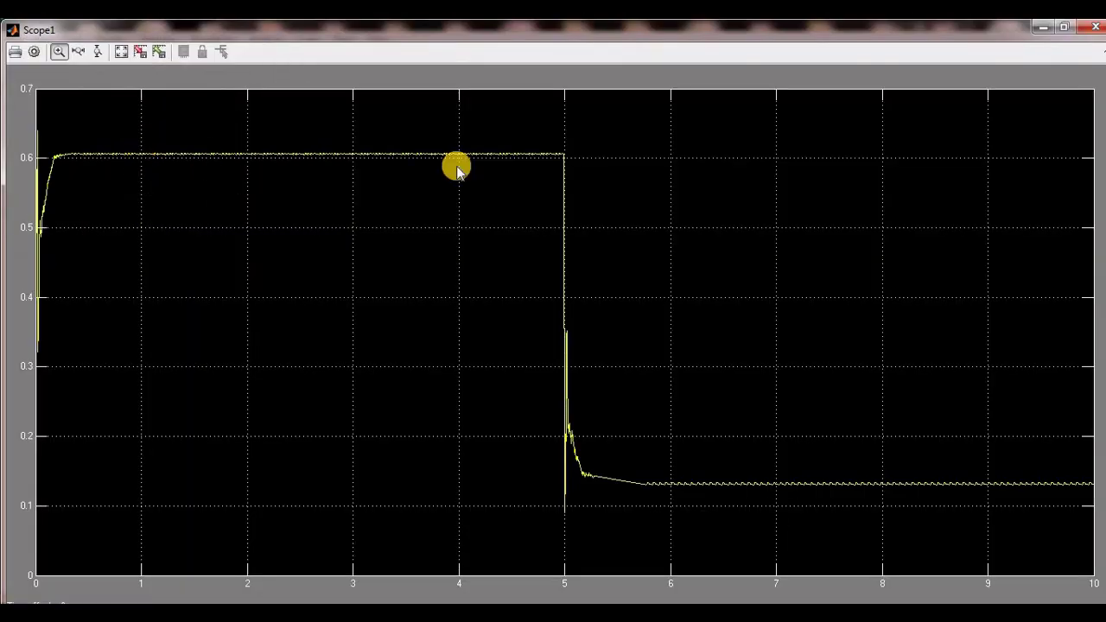
left_click_drag(567, 149, 50, 166)
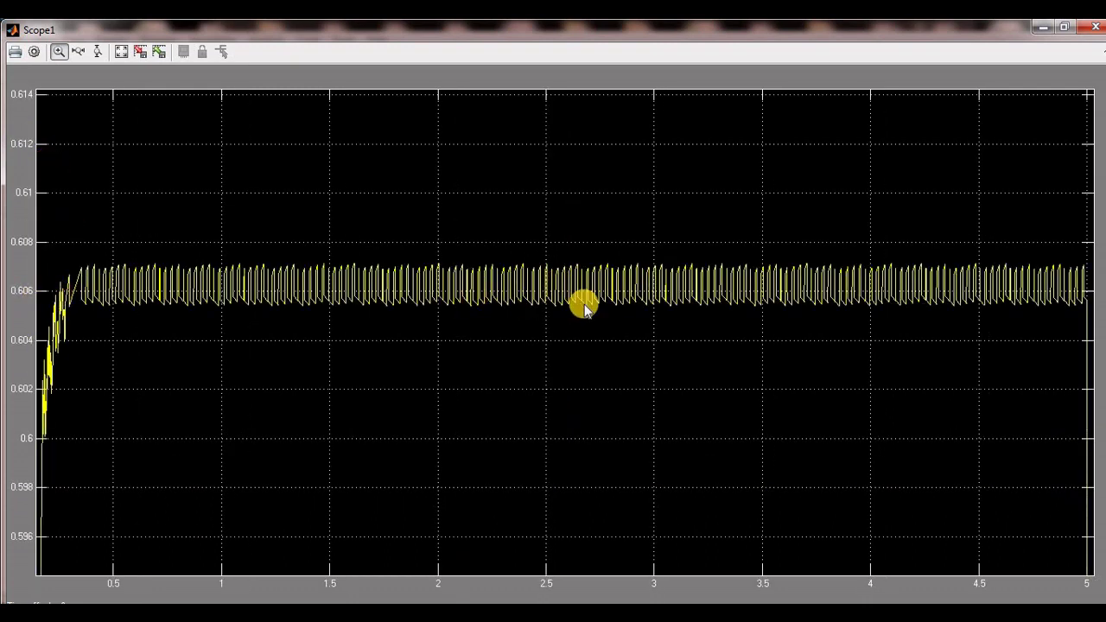
left_click(1094, 26)
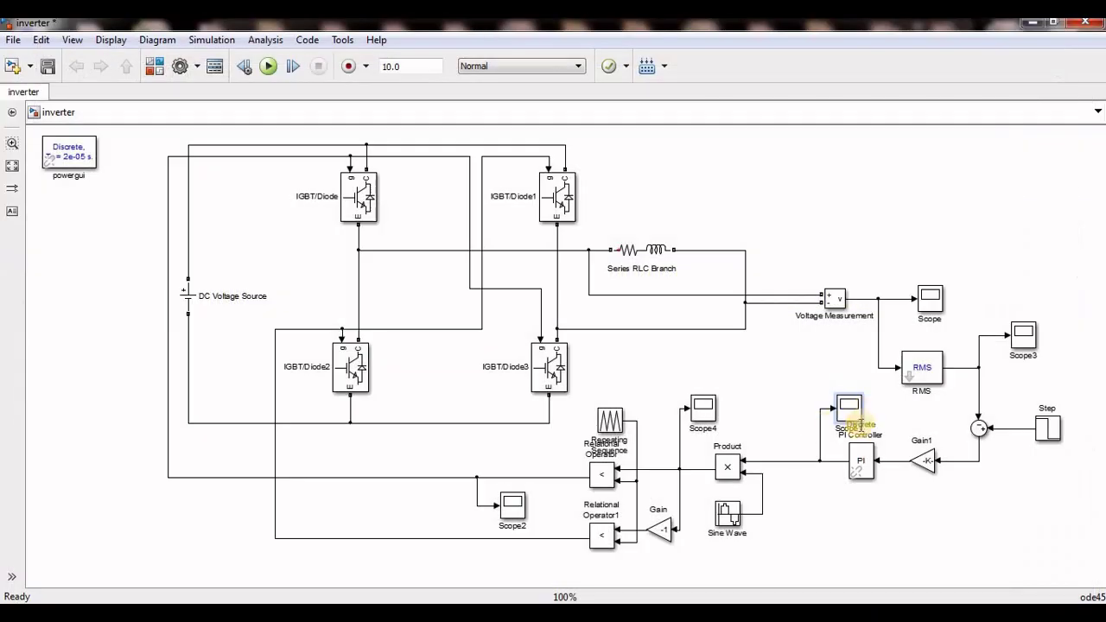
- Examine the modulating sine wave's amplitude on Scope4 around the 5 s step, and view the gate pulses on Scope2
double_click(701, 406)
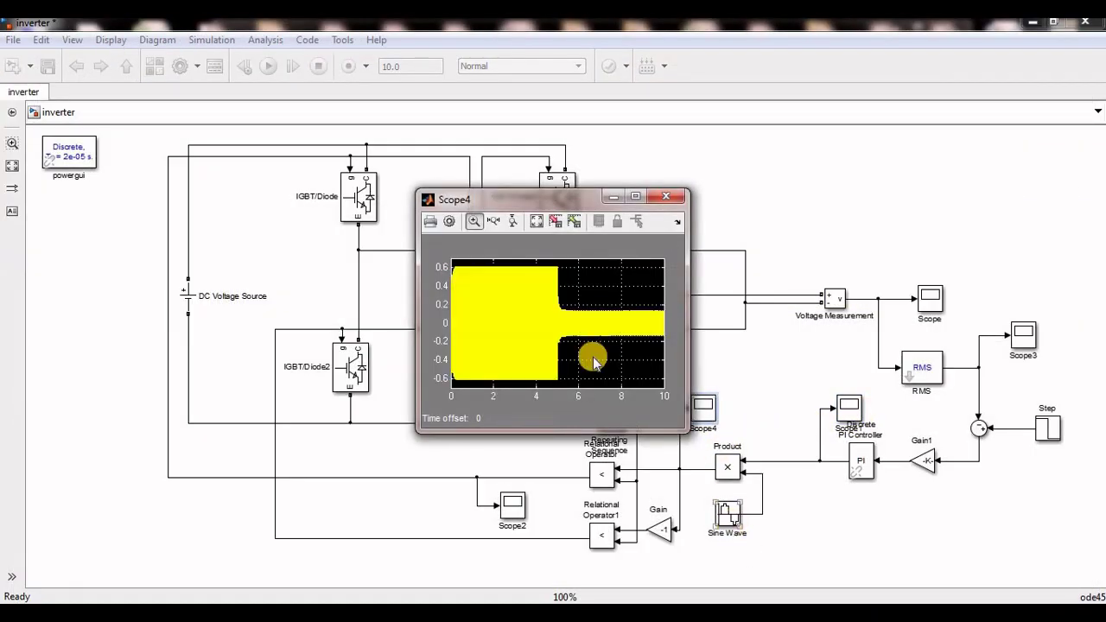
left_click(536, 223)
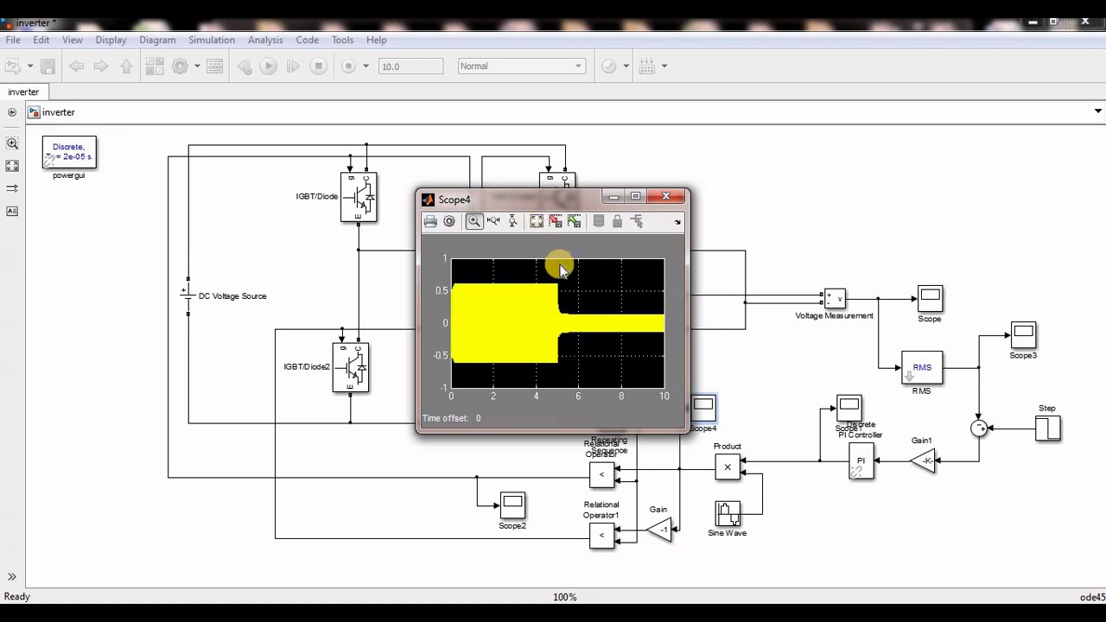
left_click_drag(579, 363, 568, 378)
left_click_drag(522, 266, 561, 380)
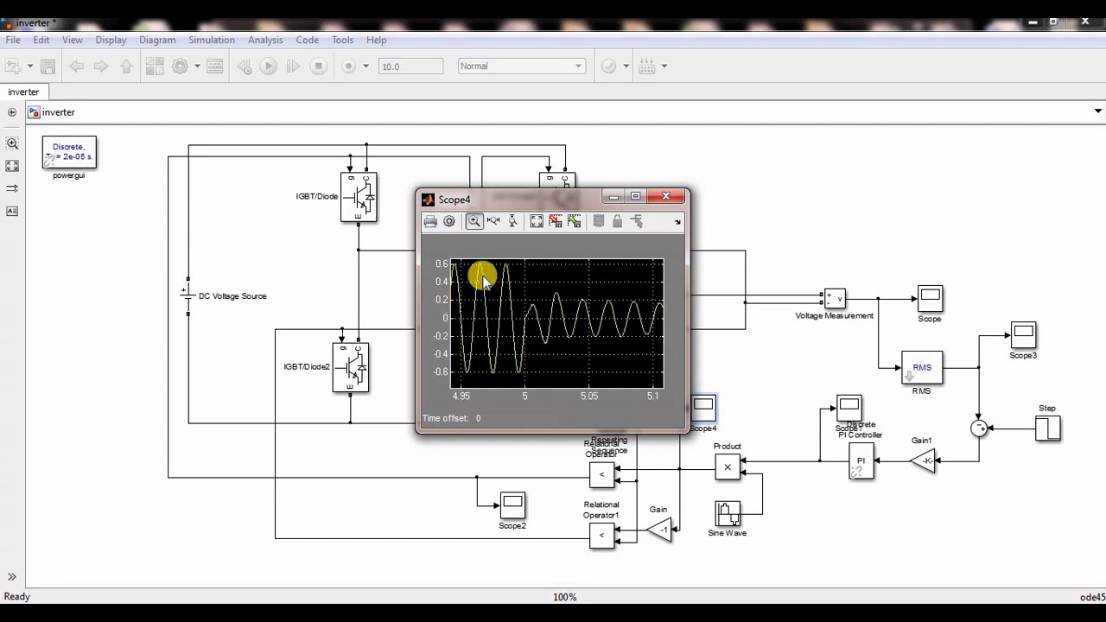
left_click(665, 200)
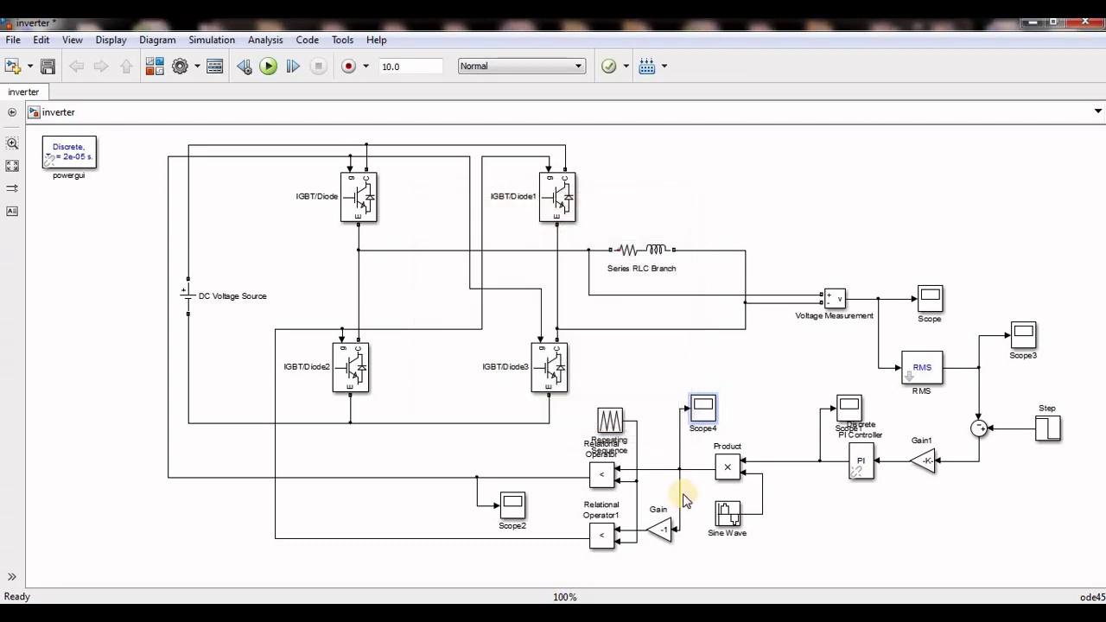
double_click(512, 501)
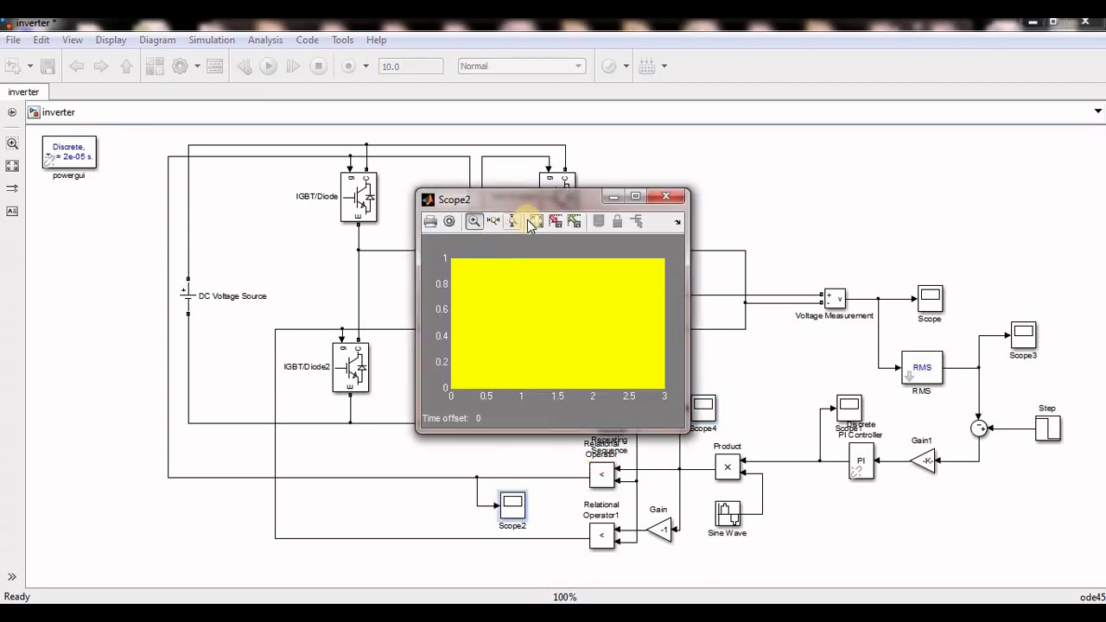
left_click(663, 200)
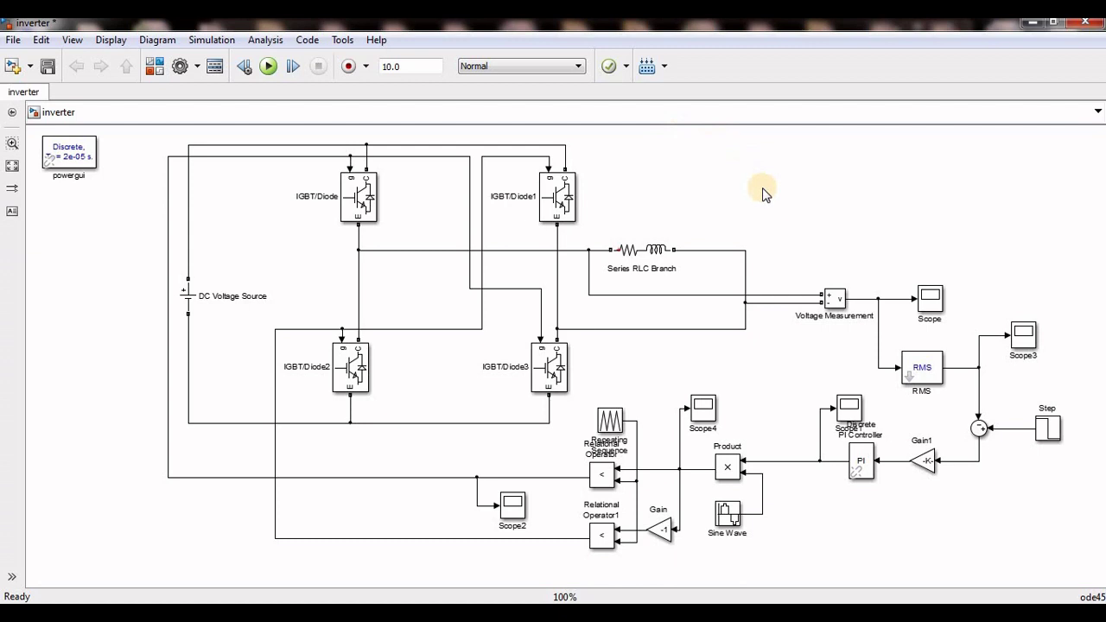
- Check the Sine Wave block's parameters down to its frequency expression, and close them without changes
double_click(725, 516)
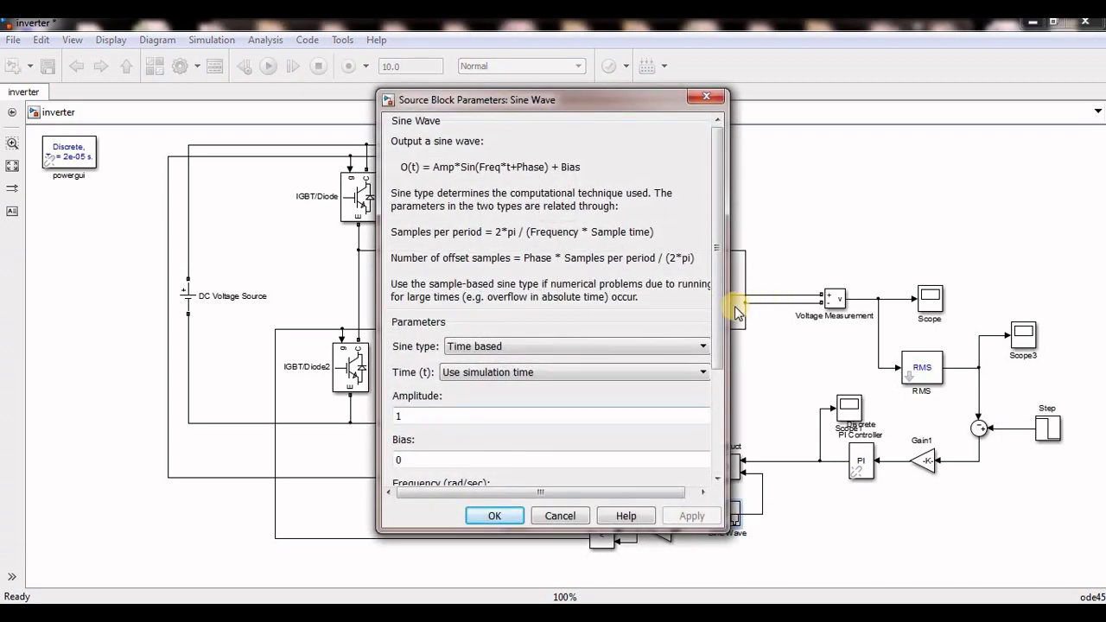
scroll(717, 313, "down", 3)
double_click(436, 349)
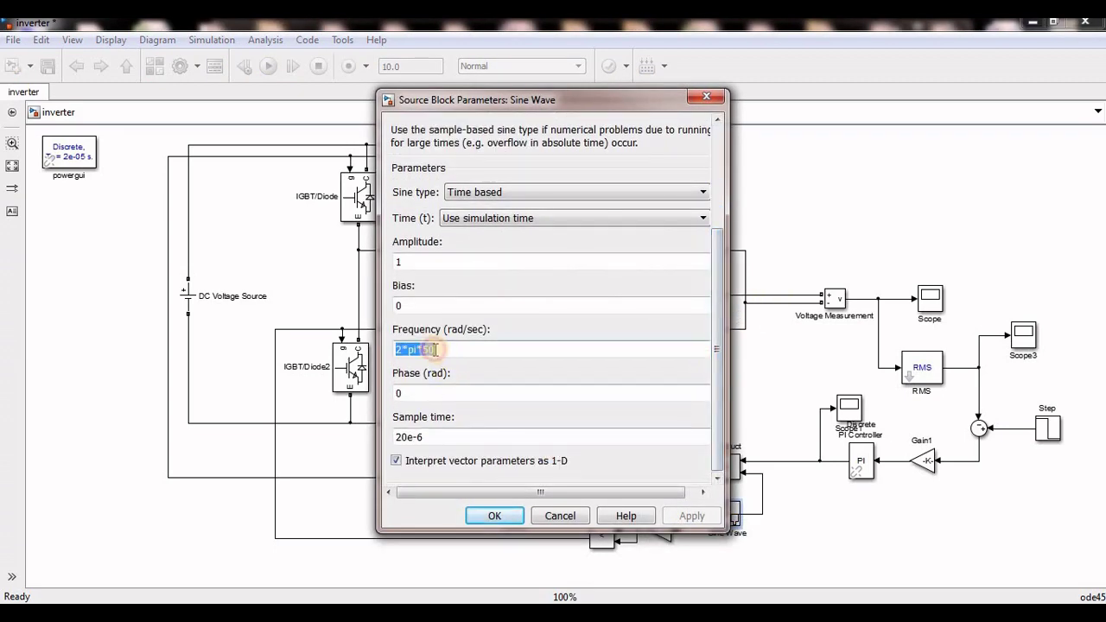
left_click(706, 96)
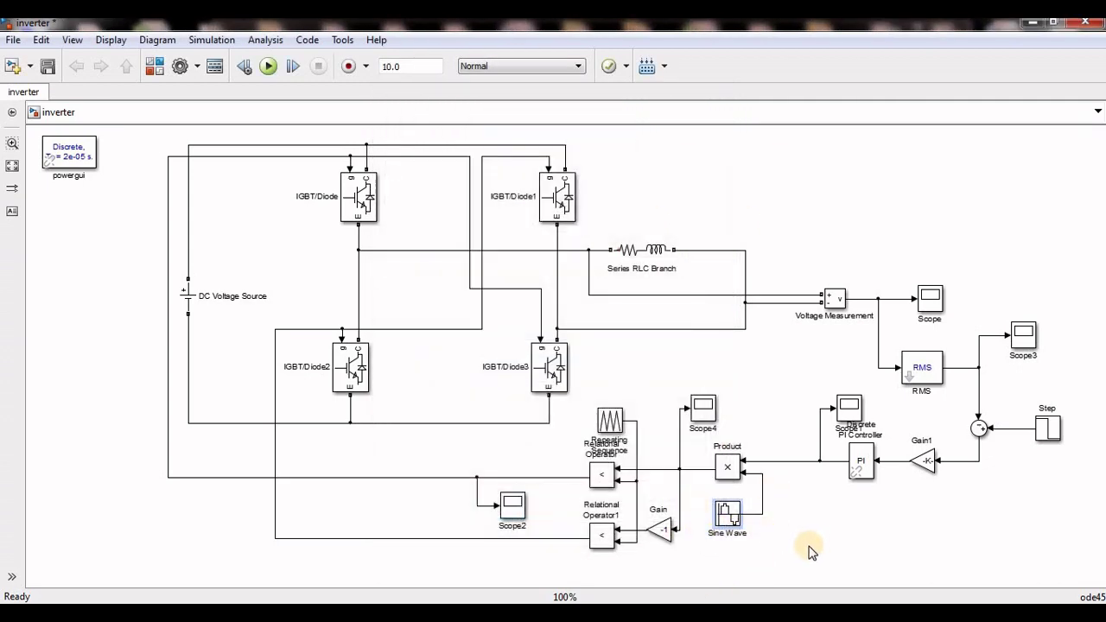
left_click_drag(805, 546, 706, 508)
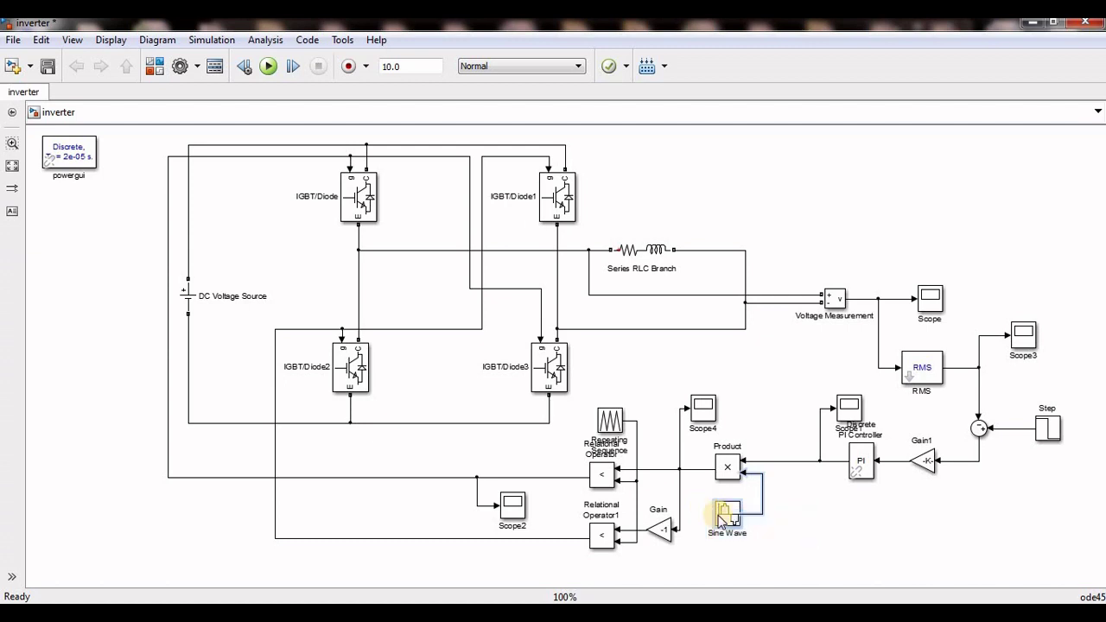
left_click(790, 547)
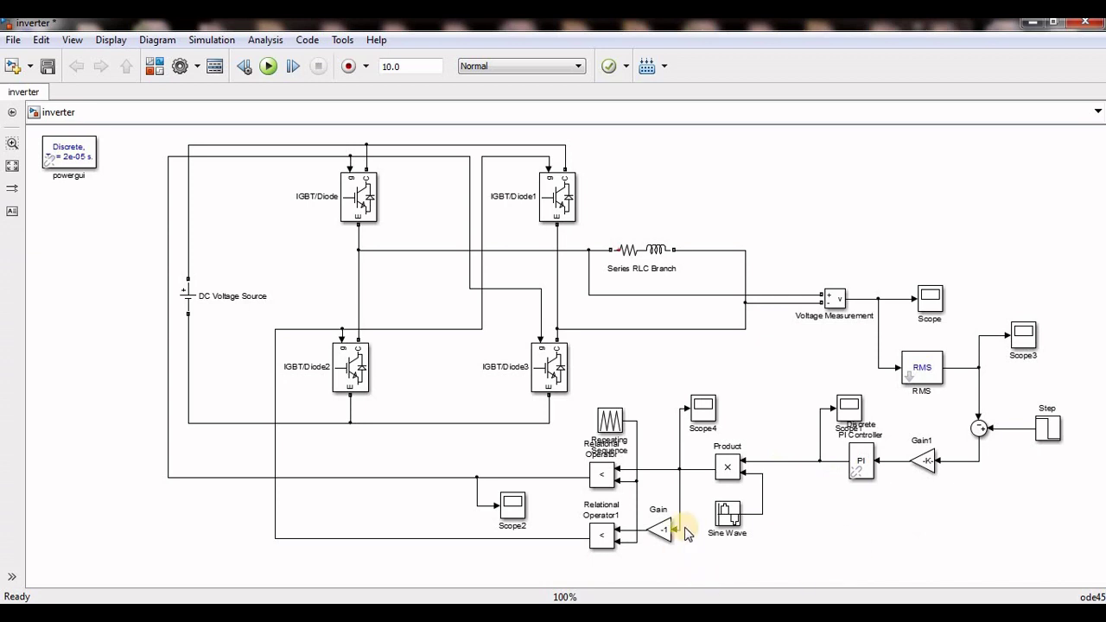
left_click(725, 516)
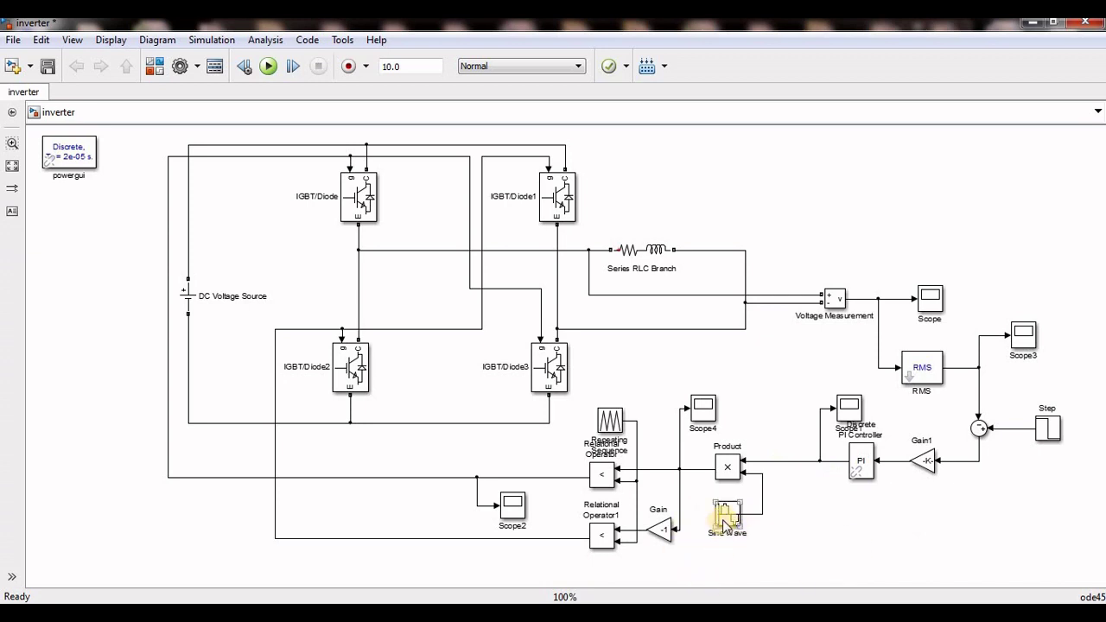
left_click(963, 488)
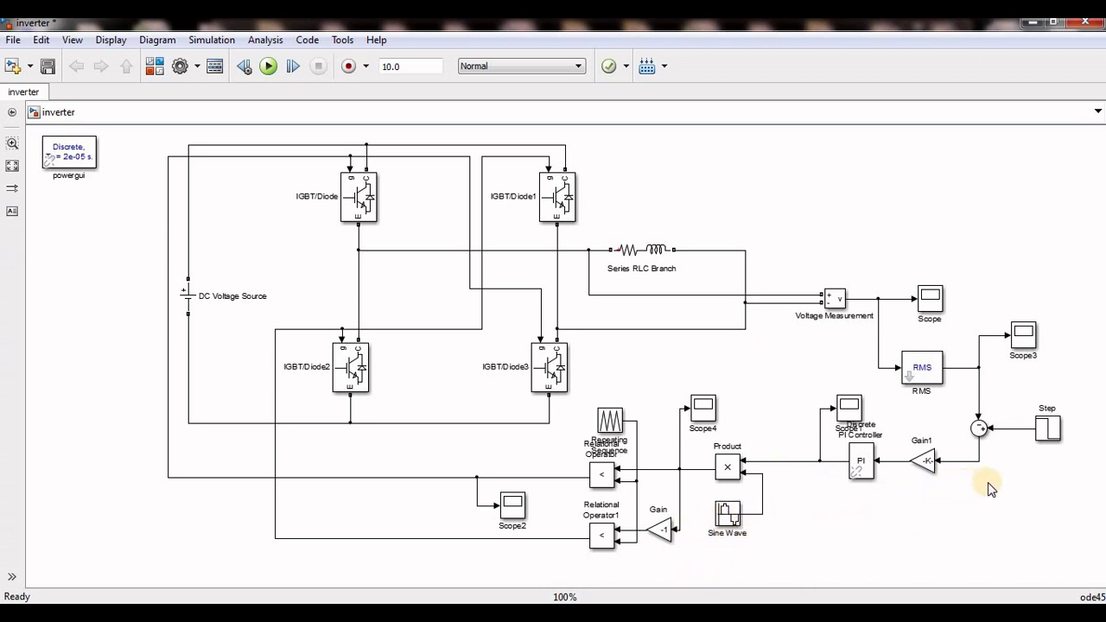
left_click(917, 458)
left_click(699, 549)
left_click(731, 517)
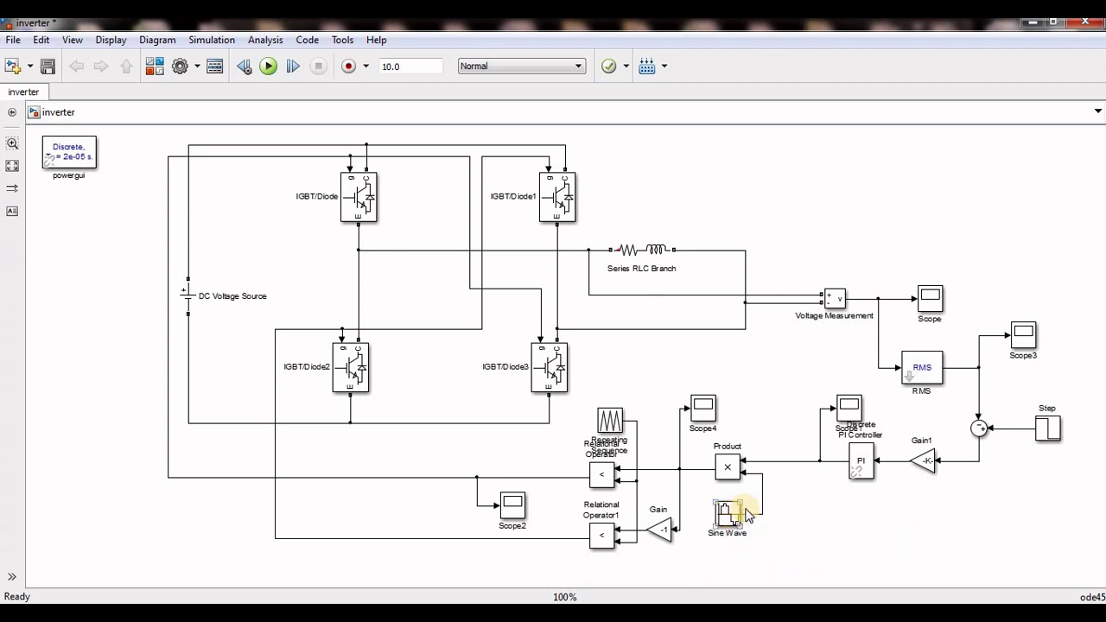